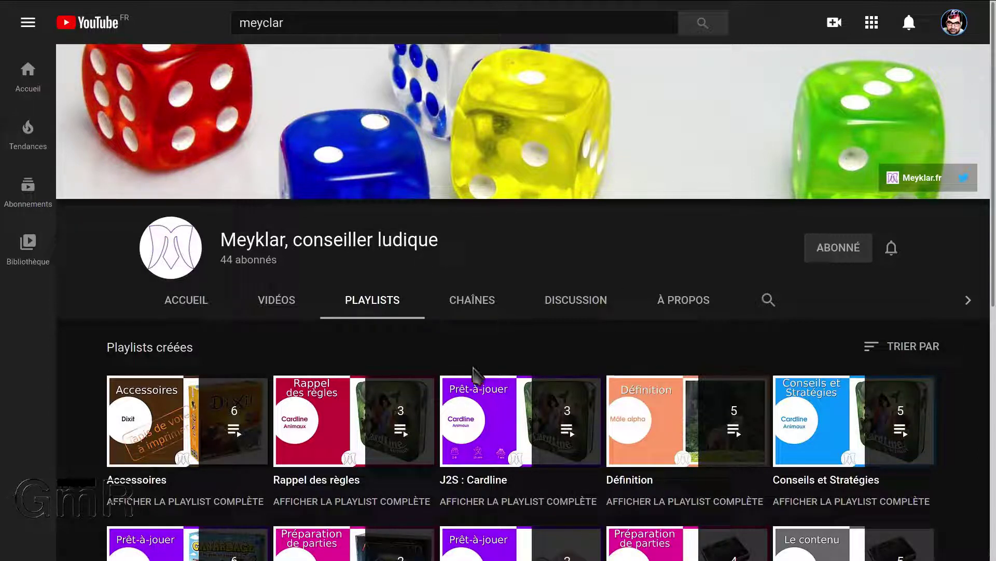
Look through the created playlists on the Meyklar, conseiller ludique YouTube channel
scroll(396, 322, down, 1)
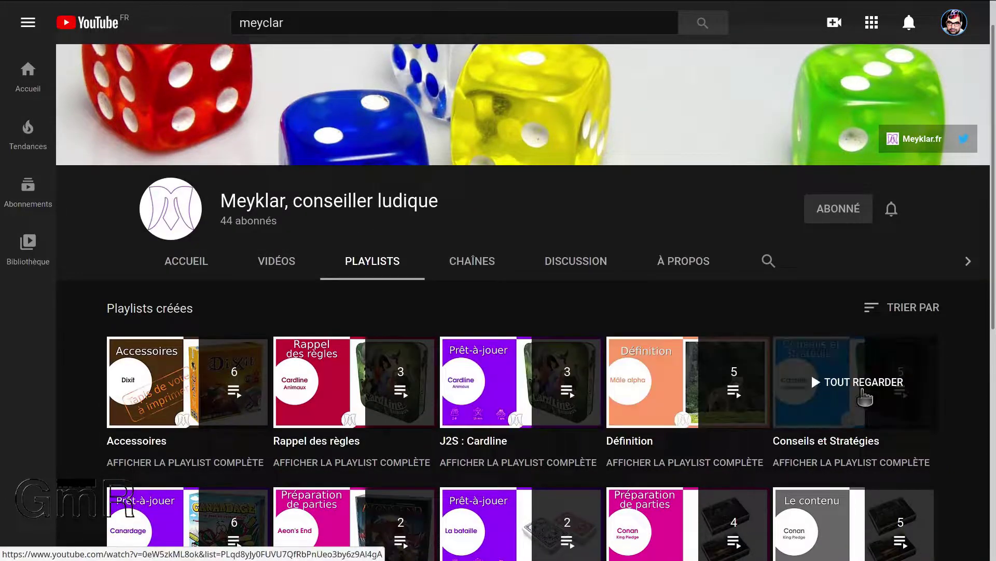
scroll(864, 398, down, 3)
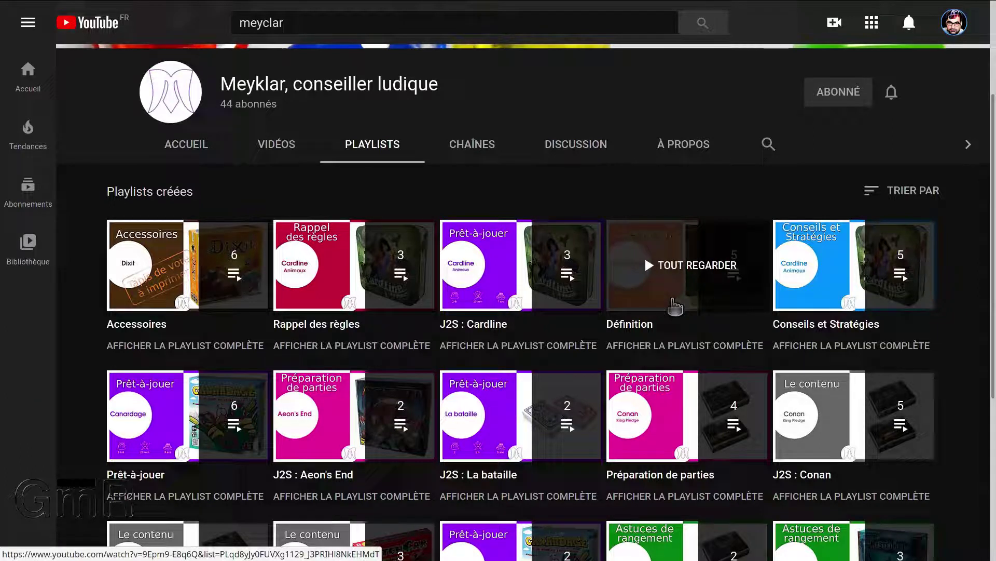
scroll(223, 154, up, 3)
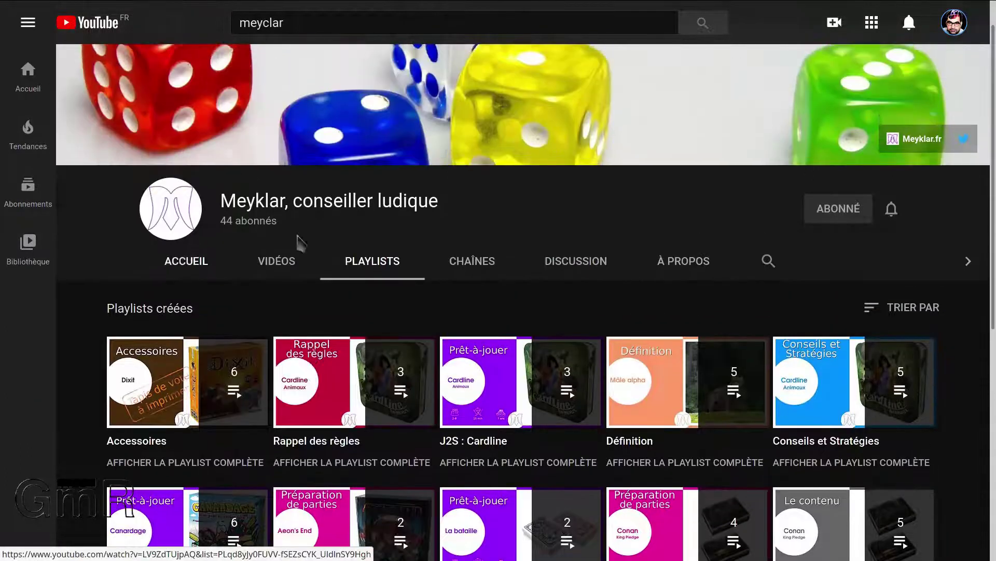
scroll(570, 290, up, 1)
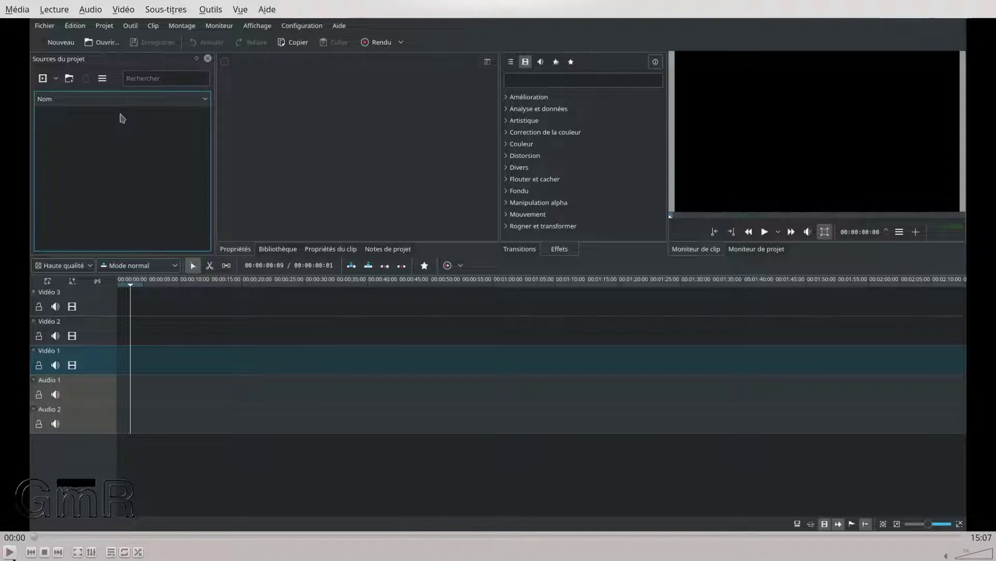
Switch to the media player and watch the start of the editing-session recording, pausing and resuming at about 00:09
click(11, 552)
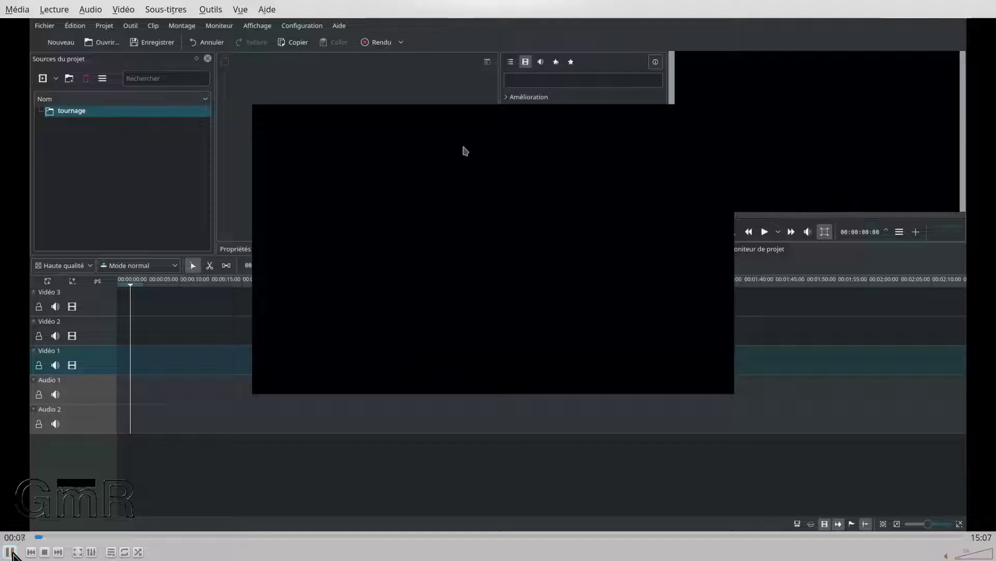
click(10, 551)
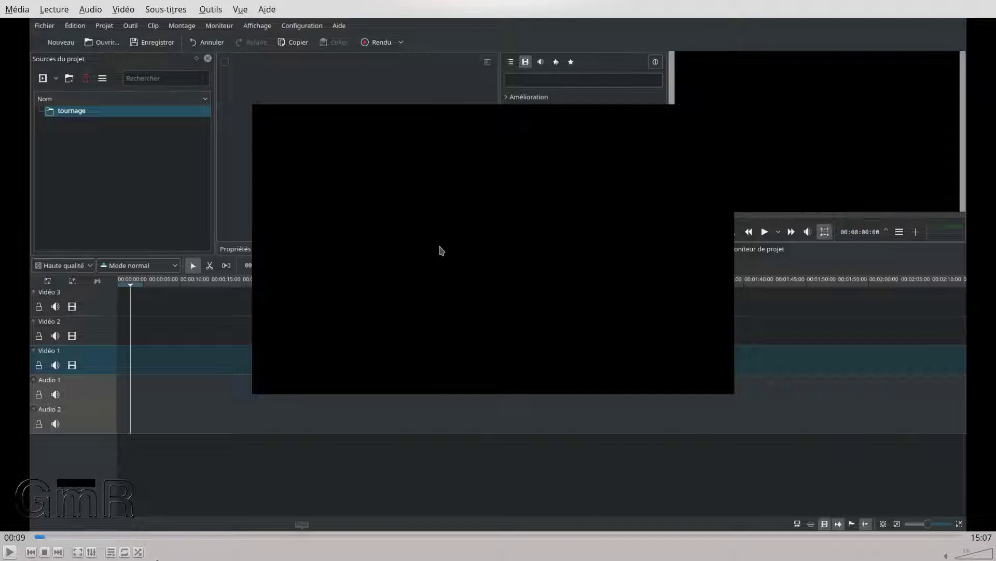
click(10, 554)
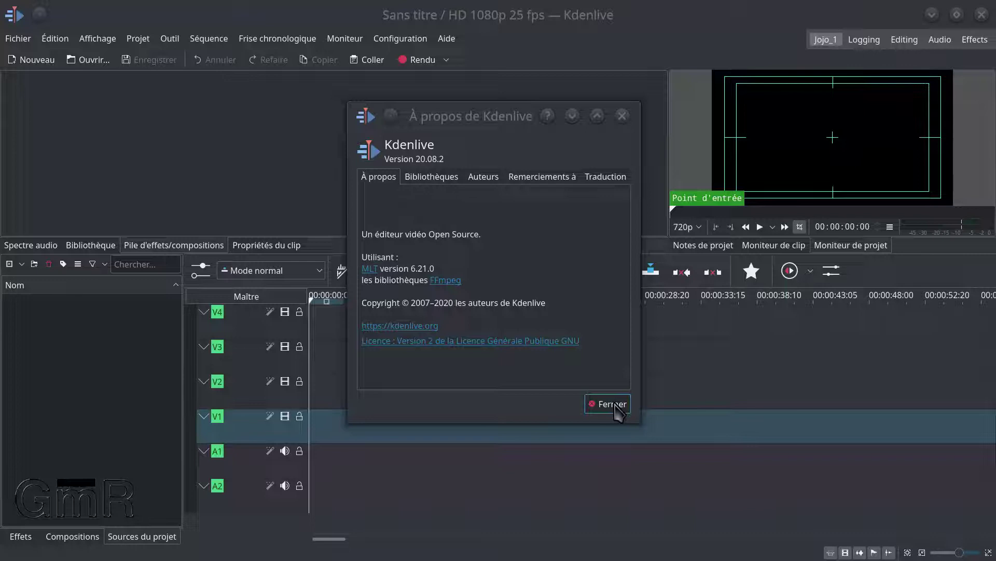
Close the About Kdenlive dialog and widen the effect stack area at the project monitor's expense
click(616, 406)
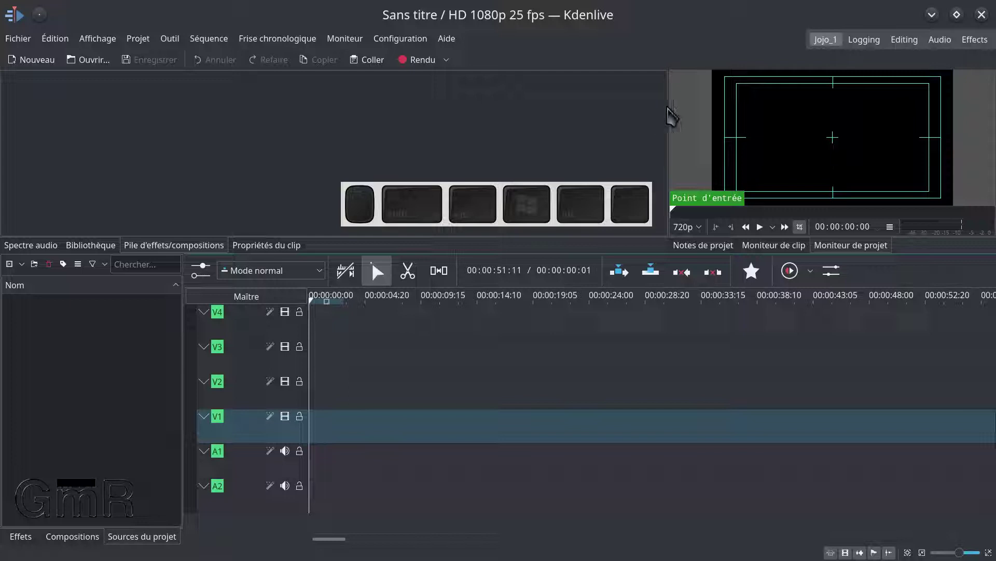
drag(670, 108, 989, 84)
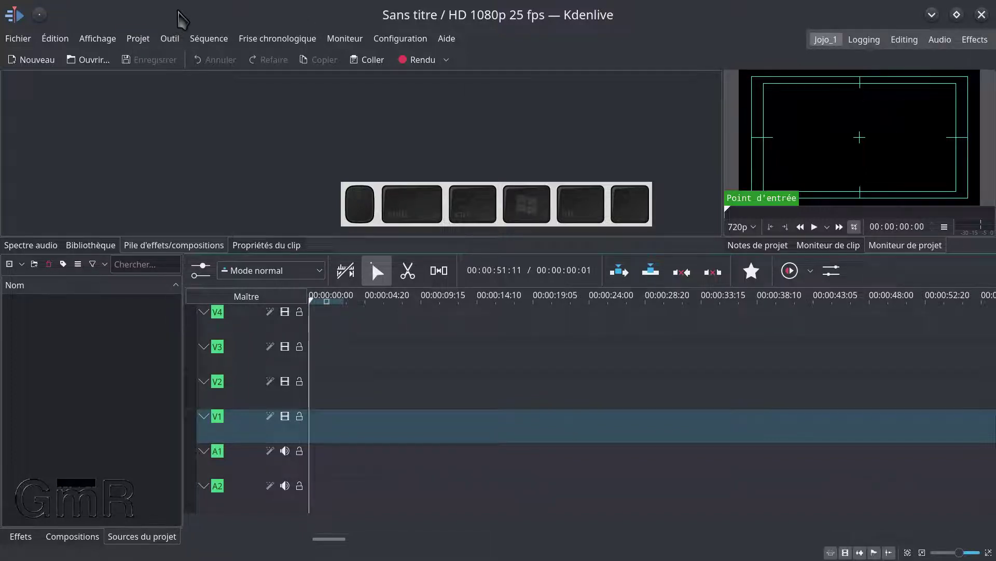
Restore the Kdenlive window from its maximized state, make it taller, and arrange it beside the Dolphin window showing folder 036
drag(182, 20, 512, 67)
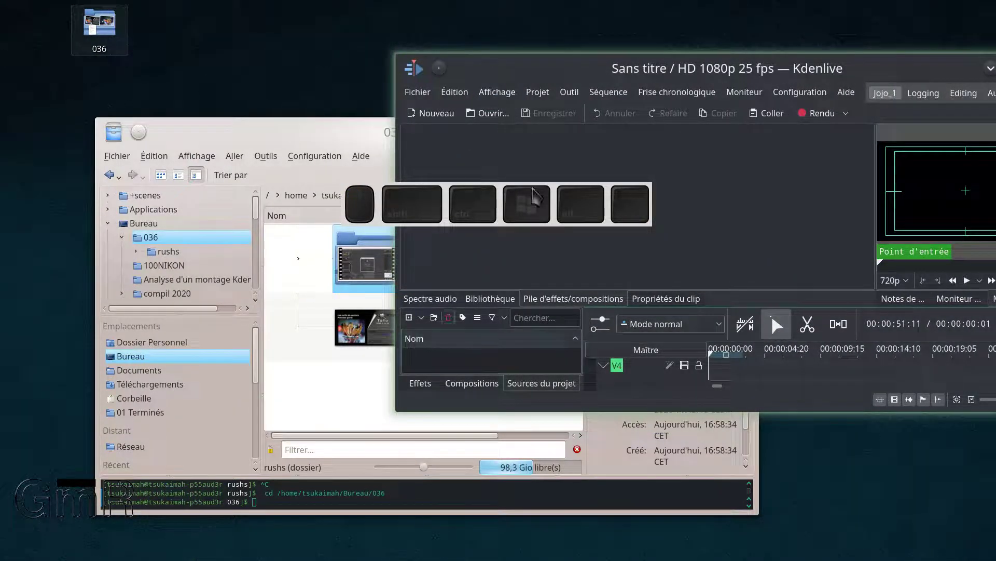
key(super+Page_Up)
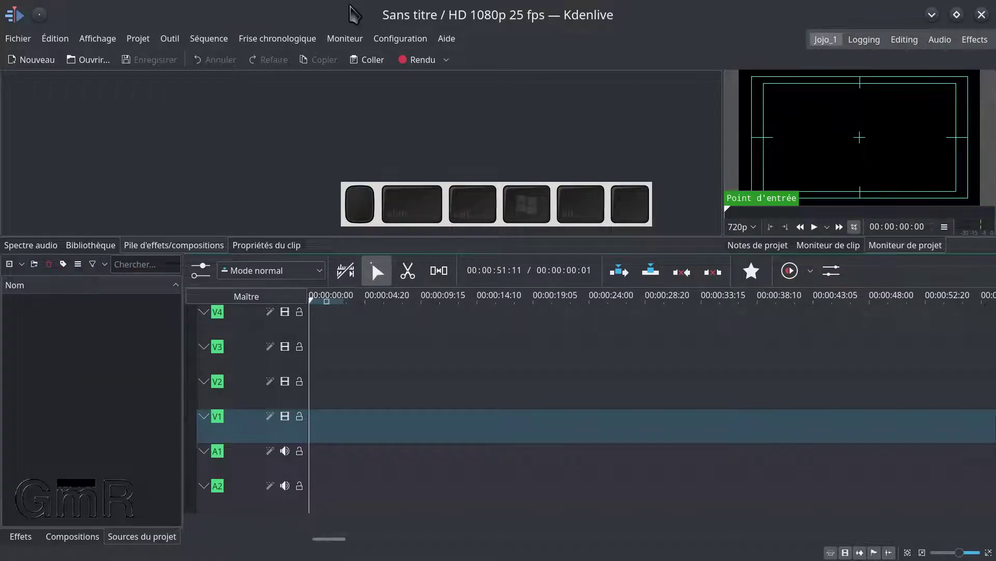
double_click(342, 21)
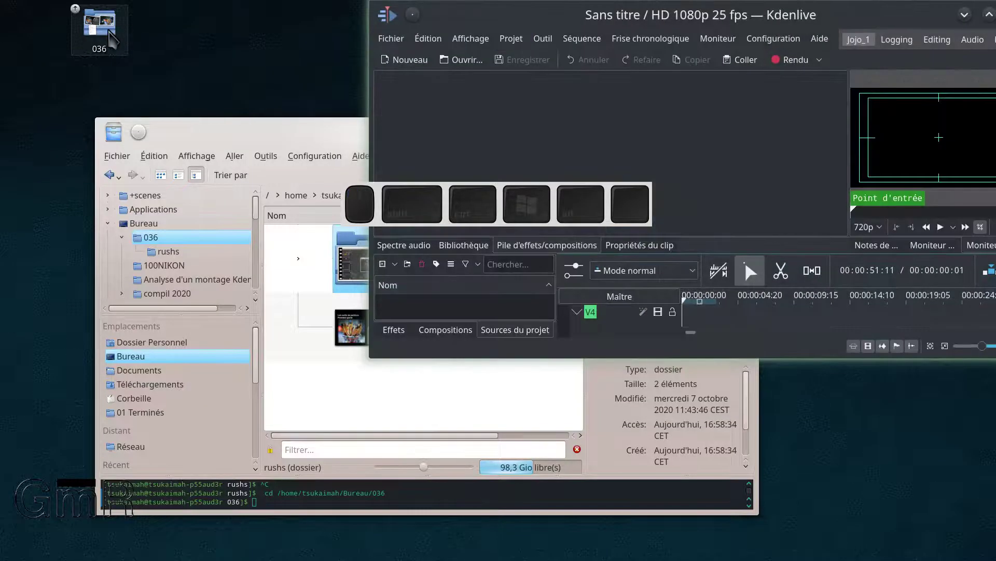
drag(418, 357, 421, 514)
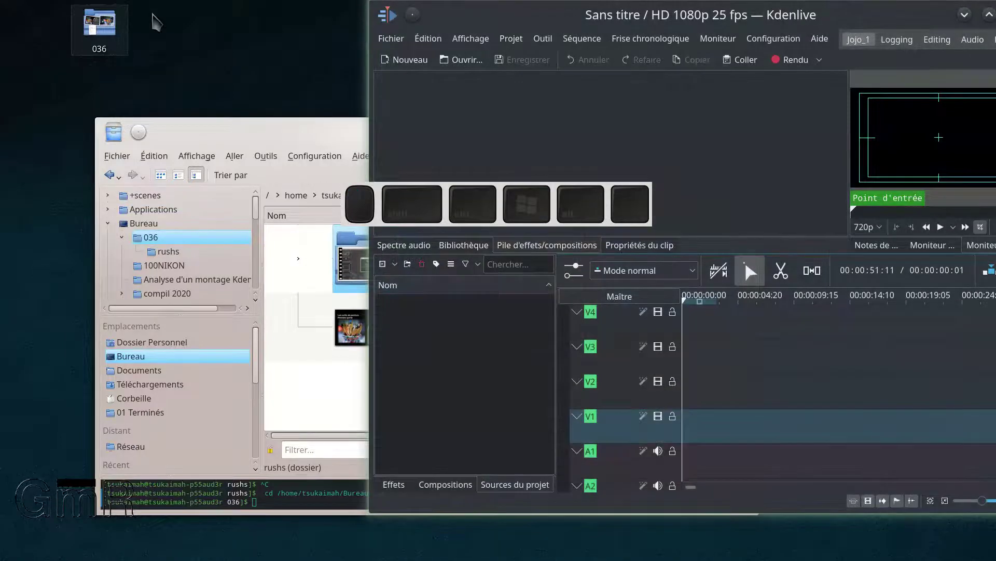
drag(280, 131, 185, 105)
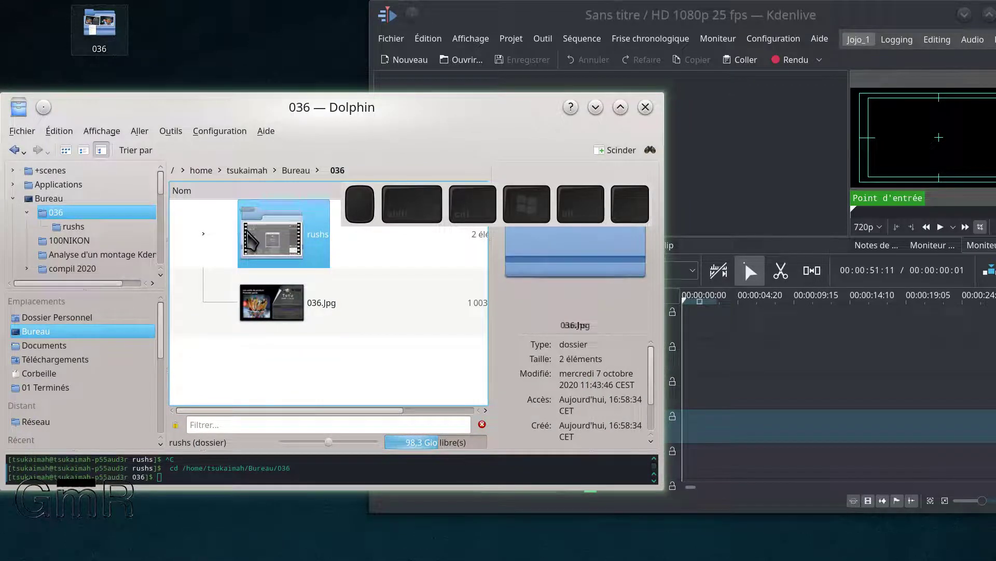
drag(574, 10, 863, 17)
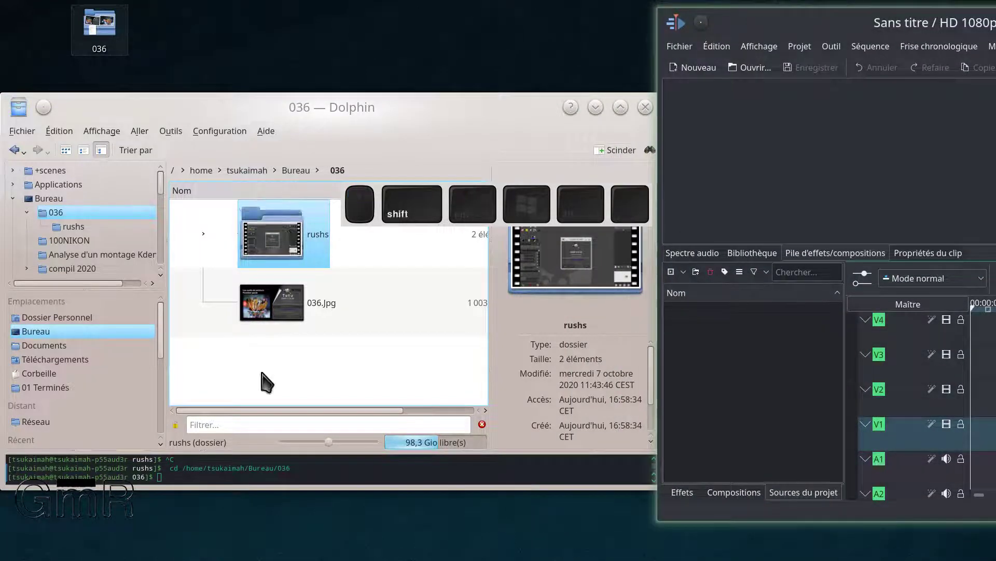
Import the rushs folder and 036.jpg from Dolphin into Kdenlive's project bin, and accept creating the custom 1920x1080, 18.00 fps profile
shift+click(271, 304)
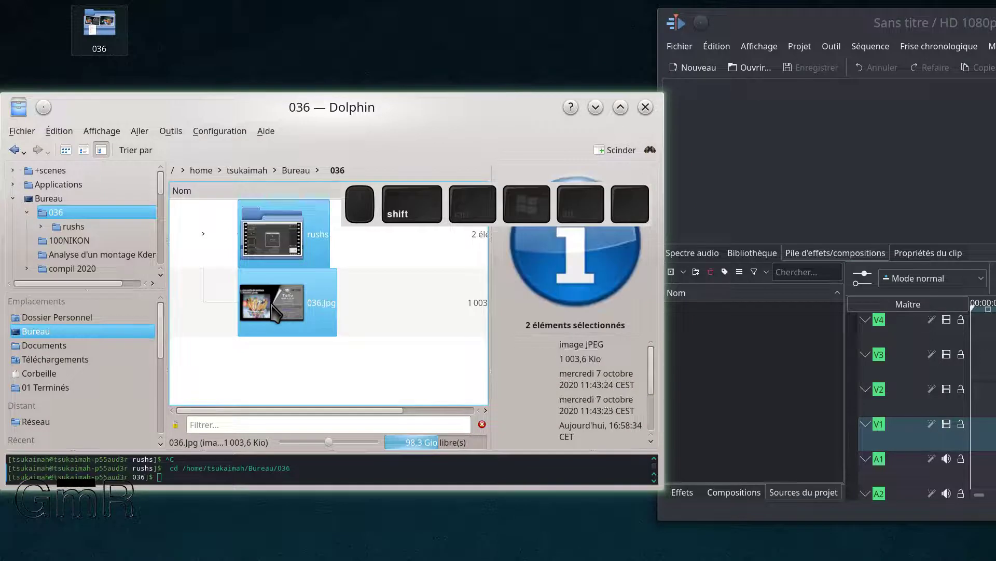
drag(271, 304, 752, 373)
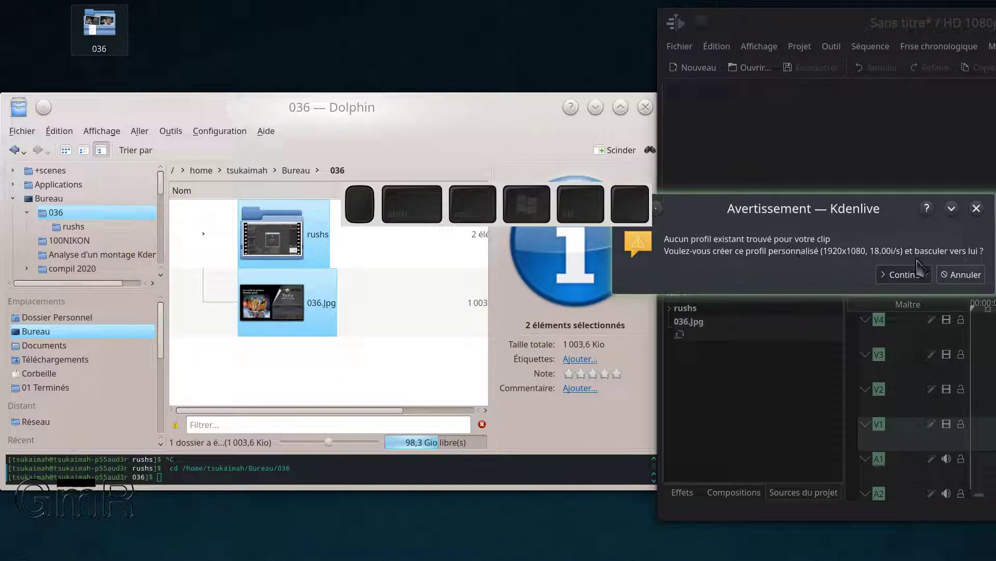
double_click(913, 24)
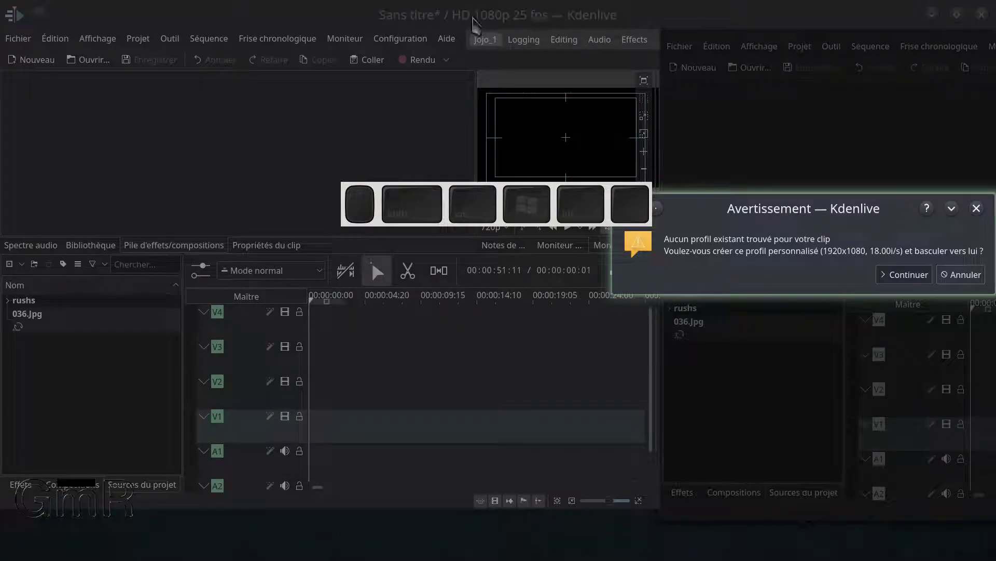
click(911, 276)
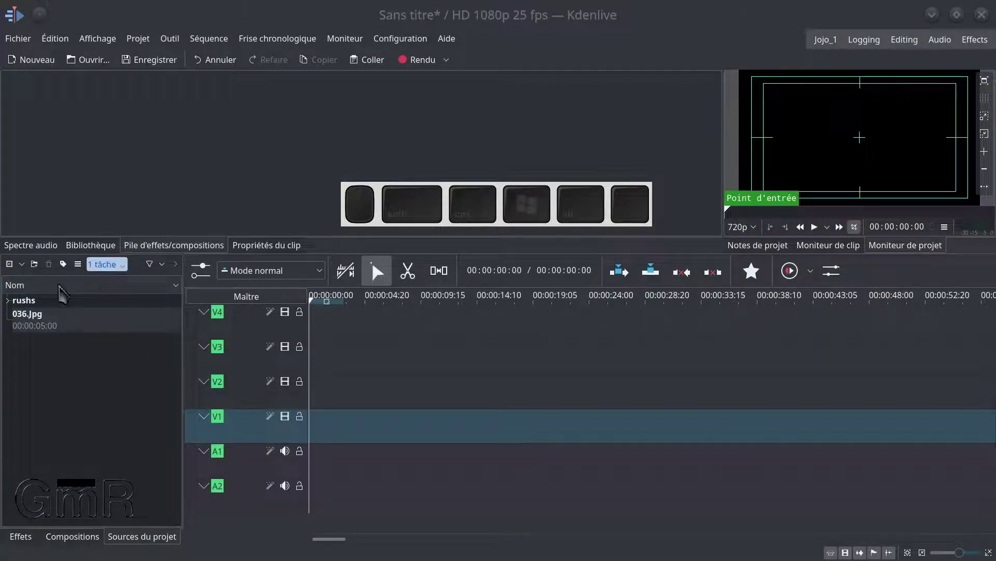
Expand the rushs folder in the project bin
click(7, 300)
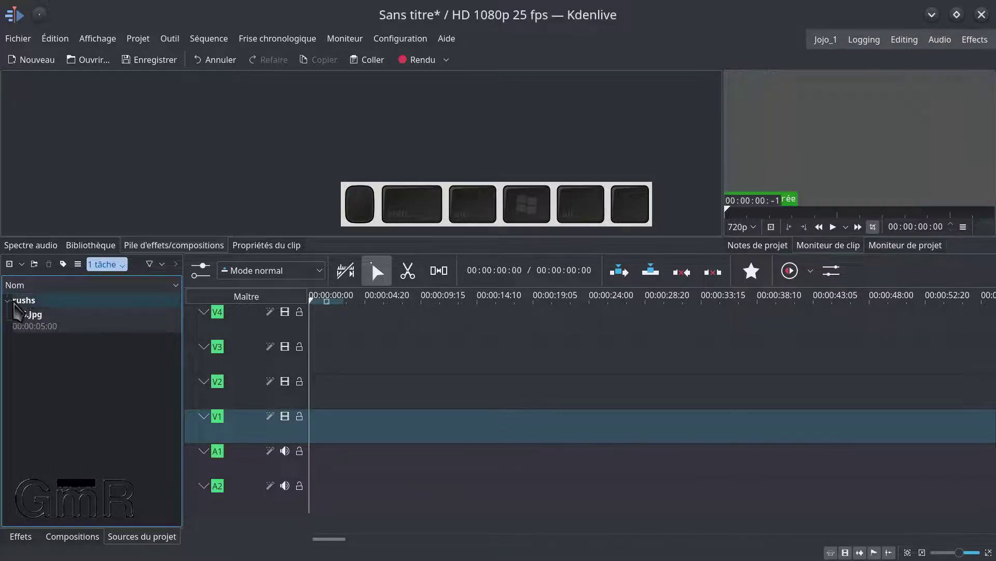
click(50, 314)
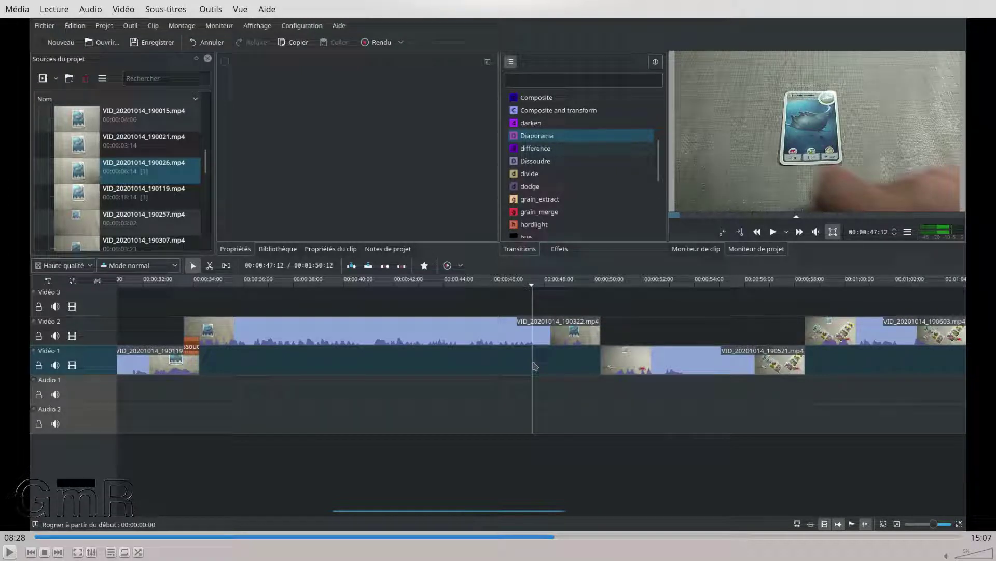
Switch to the media player and watch the editing-session recording from 08:28 to 09:31, pausing at 08:47
key(space)
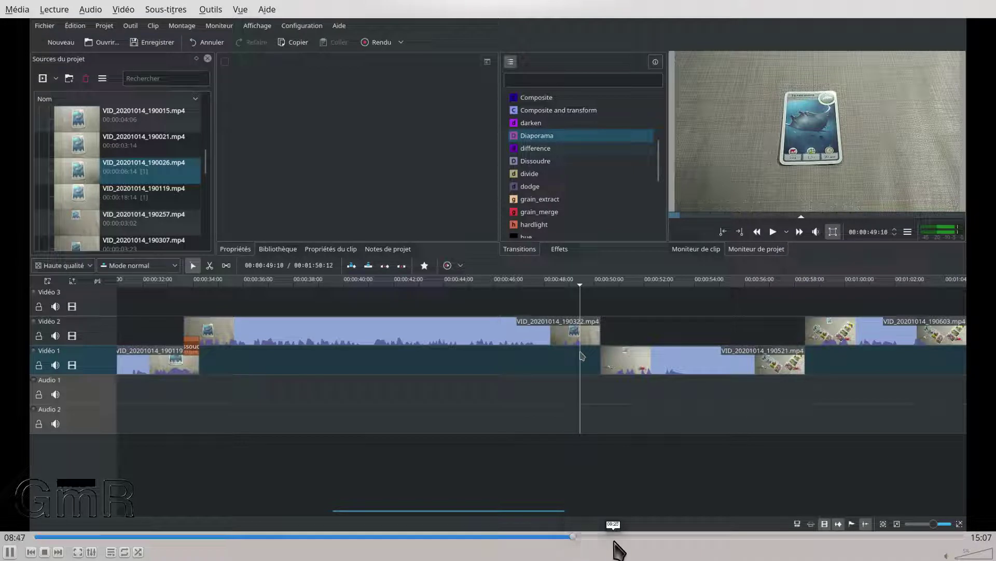
click(10, 552)
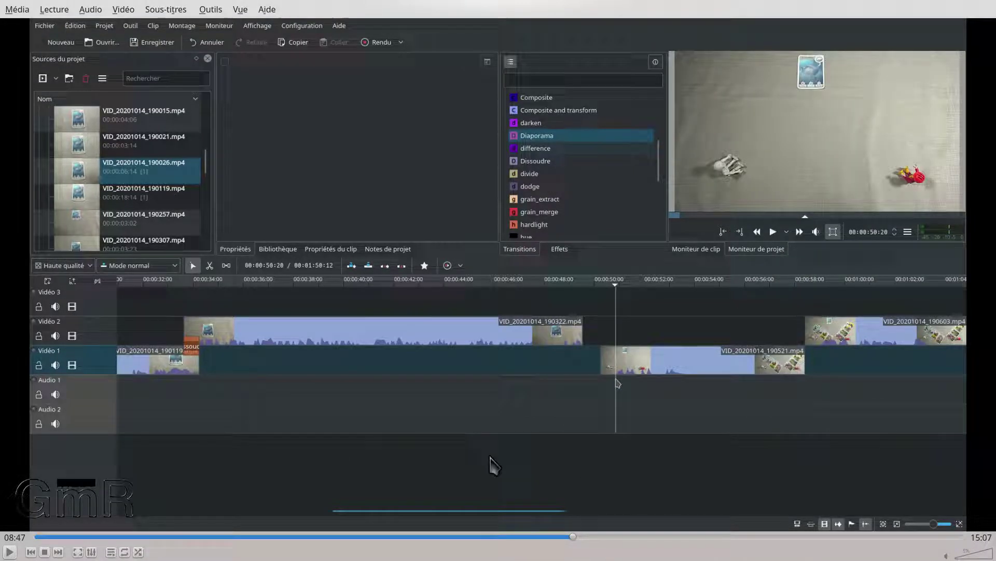
click(10, 552)
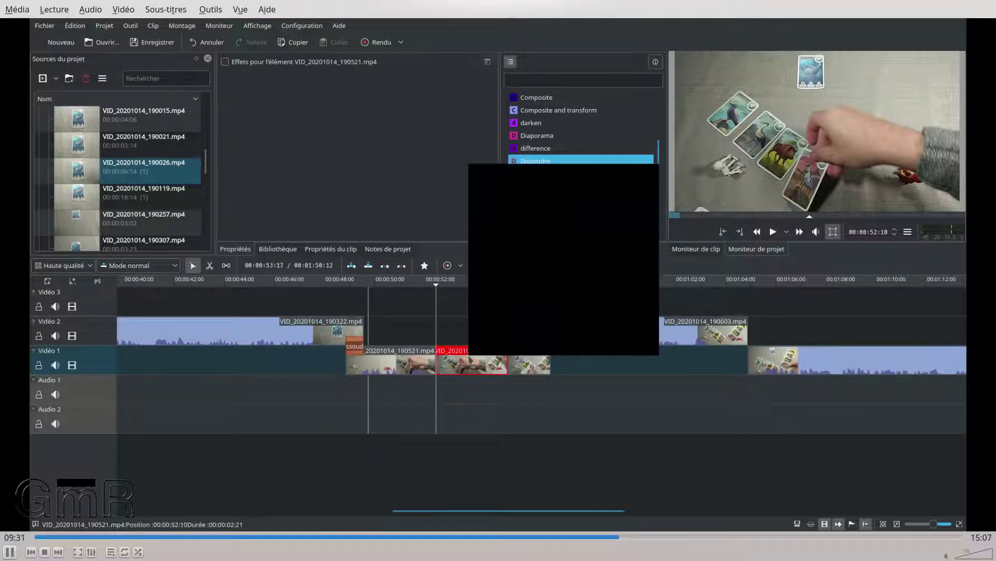
key(space)
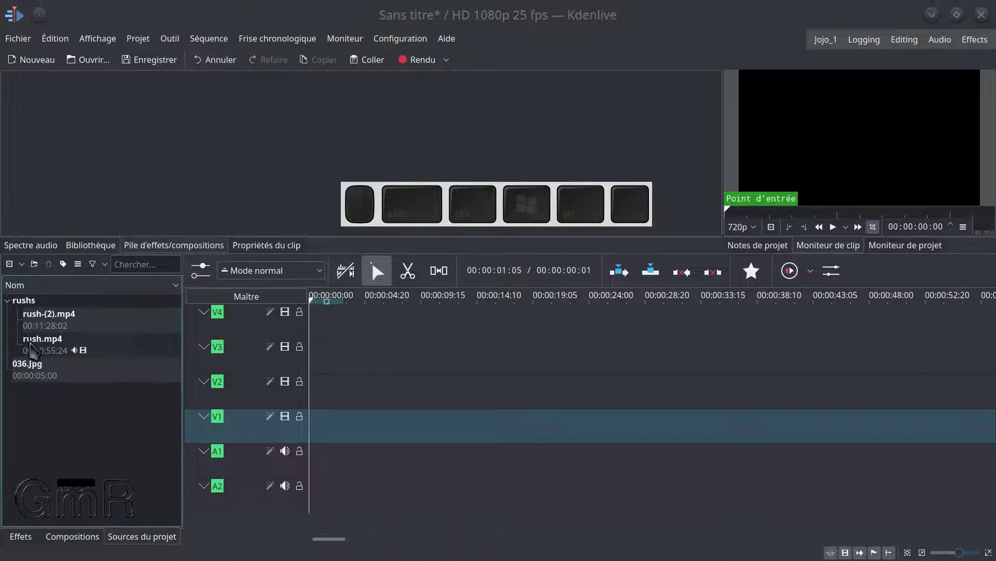
Switch to Kdenlive, place rush.mp4 at the start of track V2, and add a guide at 00:00:14:23
click(32, 349)
drag(32, 349, 306, 408)
drag(425, 353, 488, 383)
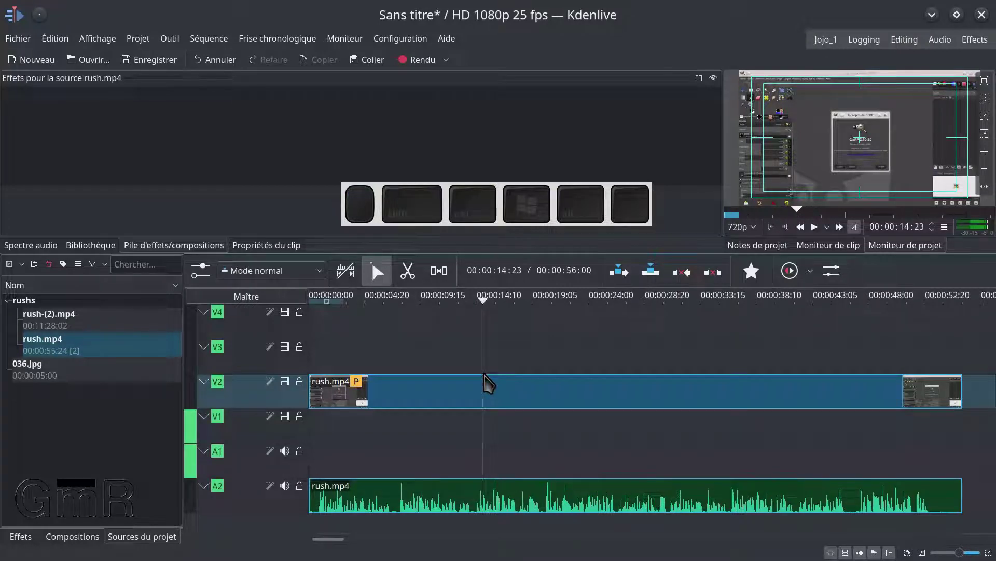
key(g)
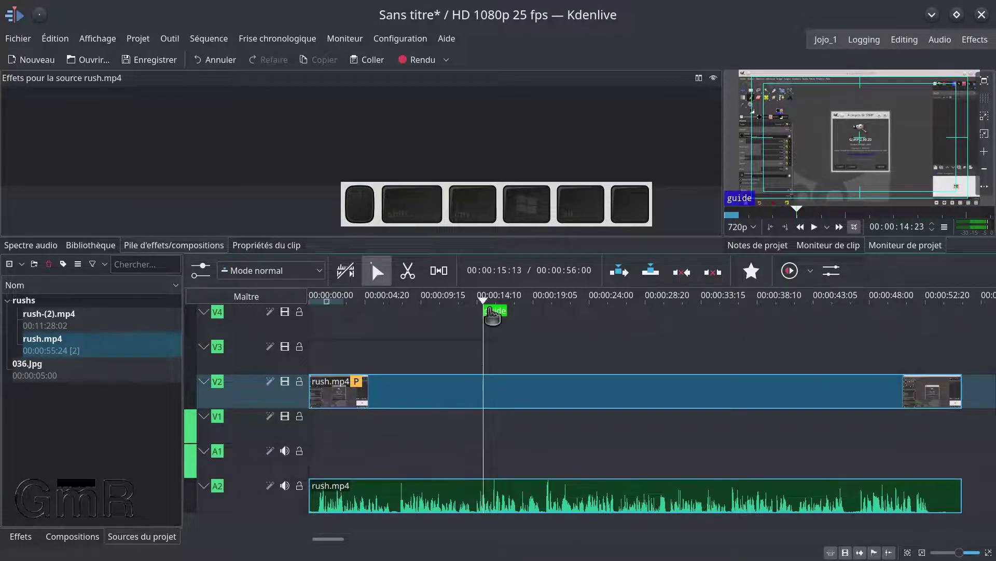
Add a second timeline guide at 00:00:33:22
drag(552, 367, 702, 380)
key(Right)
key(Left)
key(Left)
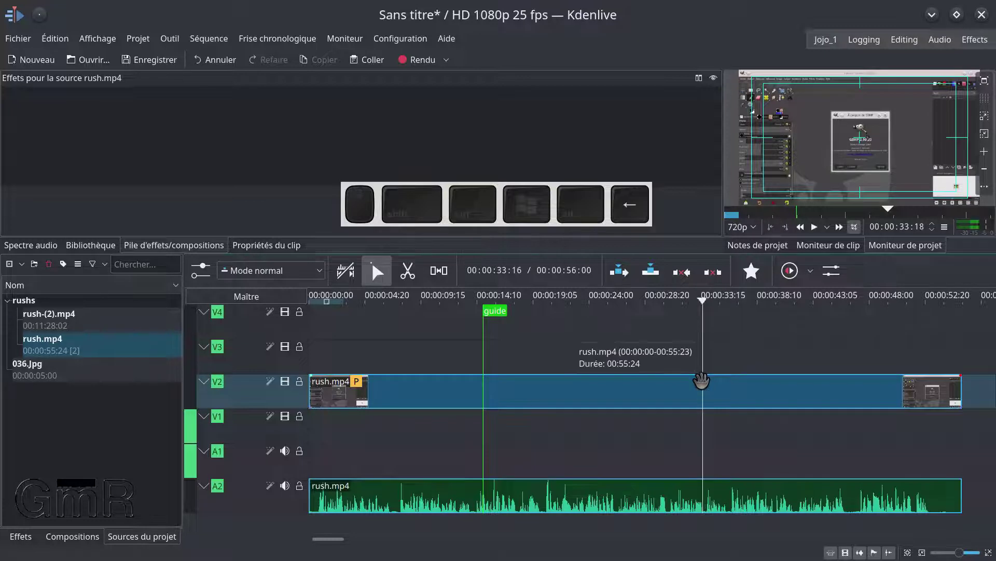
key(Right)
key(g)
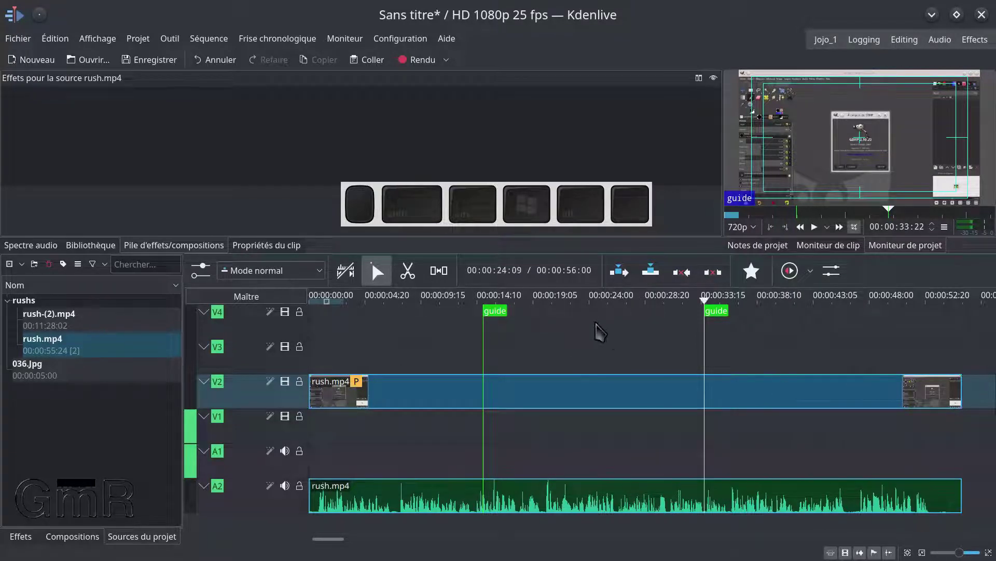
Jump between the two guides, returning to the first one, and cut the rush.mp4 clip there
click(503, 316)
click(721, 314)
click(493, 317)
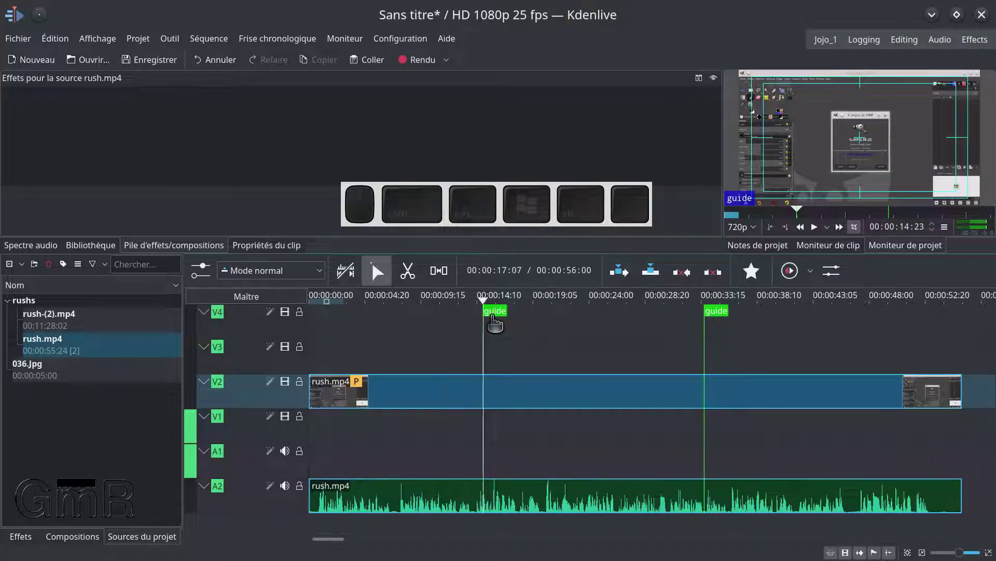
click(476, 389)
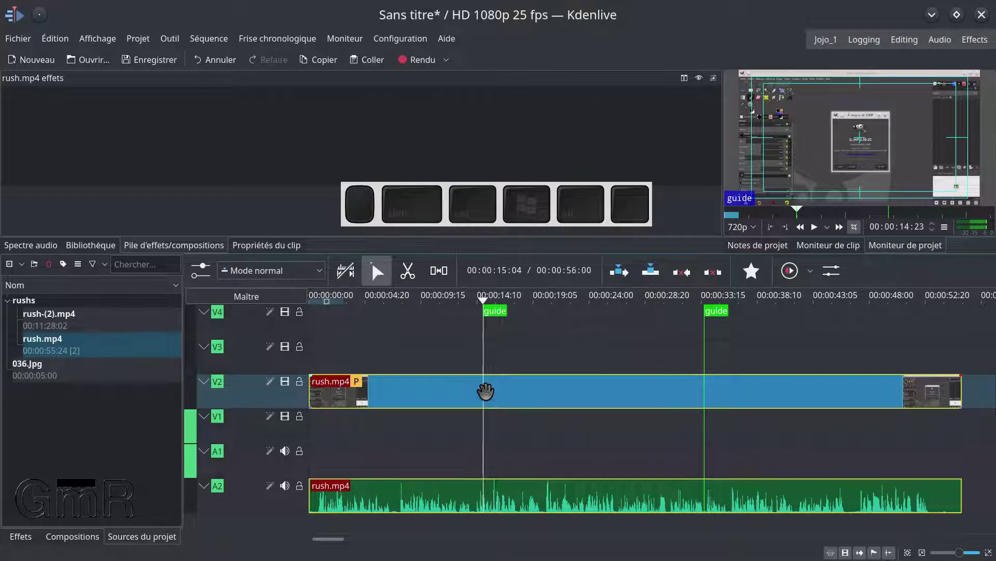
right_click(486, 391)
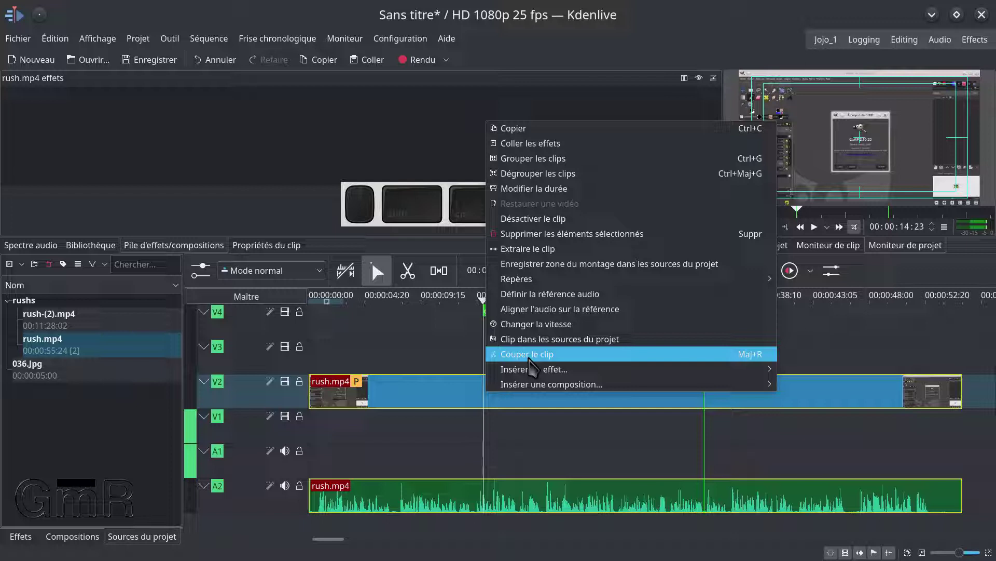
click(759, 357)
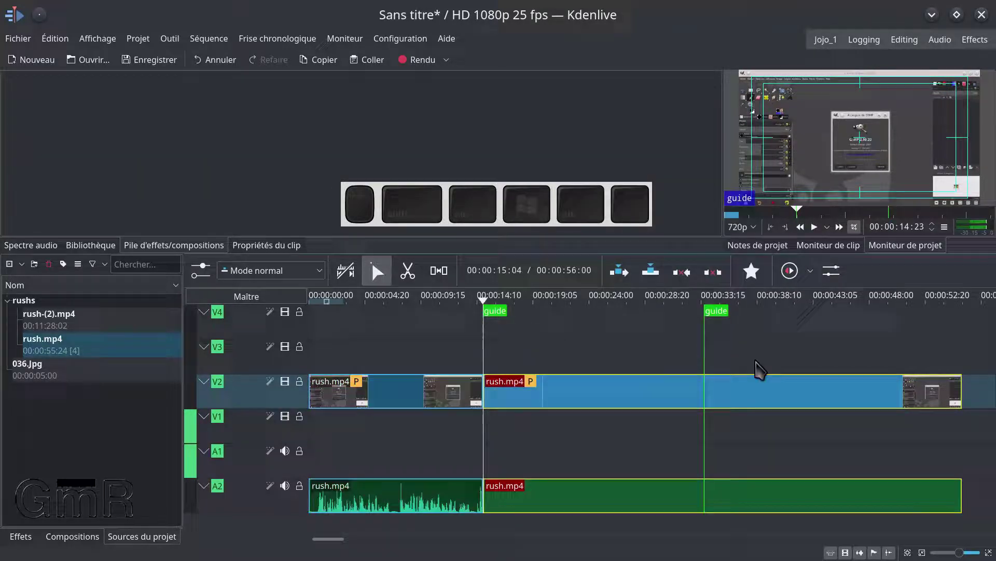
Cut the rush.mp4 clip at the second guide and select the section between the two guides
click(720, 315)
key(shift+r)
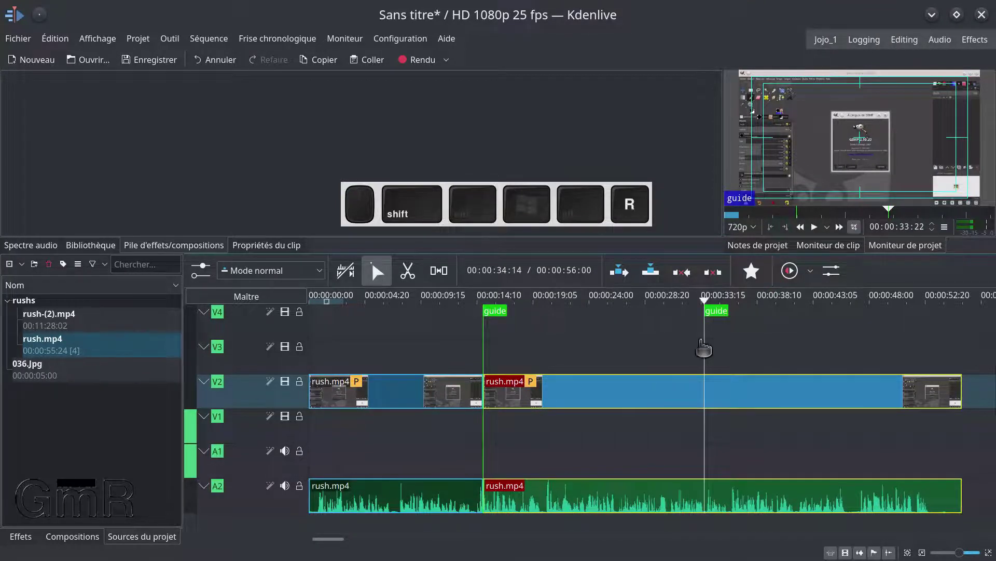
click(617, 387)
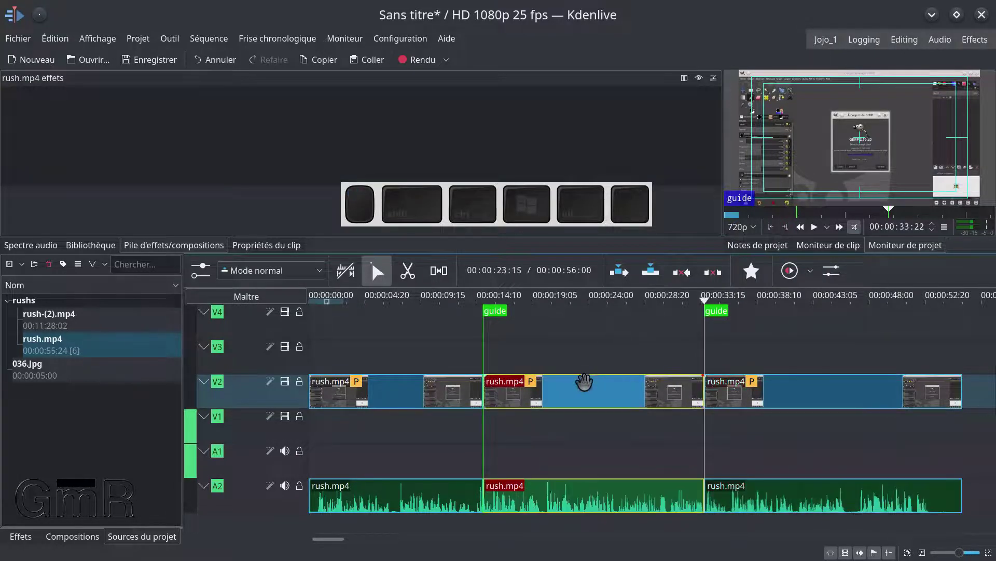
Return to the guides at 00:00:14:23 and 00:00:33:22 in turn and remove both from the timeline
mouse_move(533, 395)
mouse_down()
mouse_move(533, 433)
mouse_move(549, 432)
mouse_move(527, 388)
mouse_move(524, 408)
mouse_move(546, 419)
mouse_move(519, 423)
mouse_move(519, 395)
mouse_move(530, 391)
mouse_up()
click(493, 314)
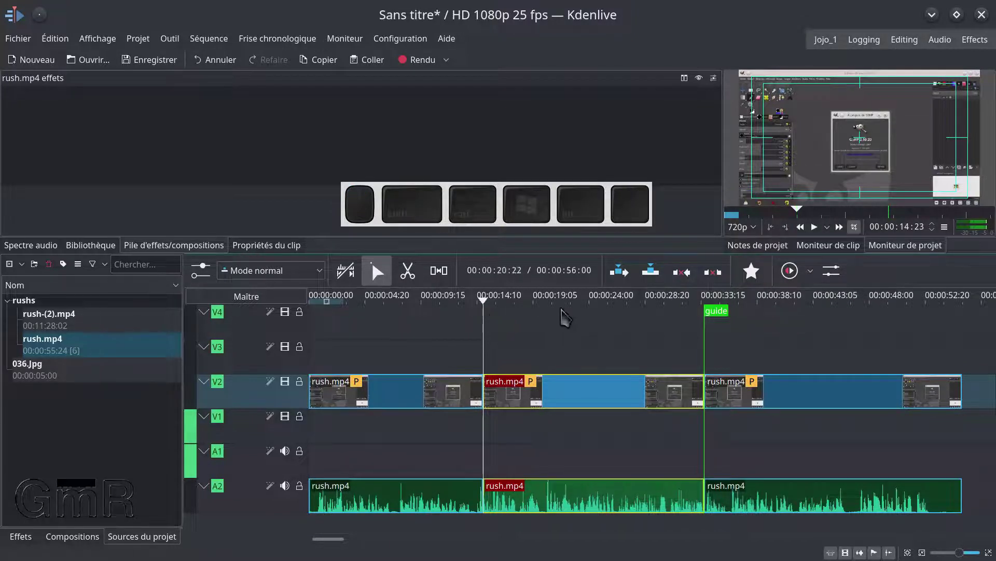
click(717, 314)
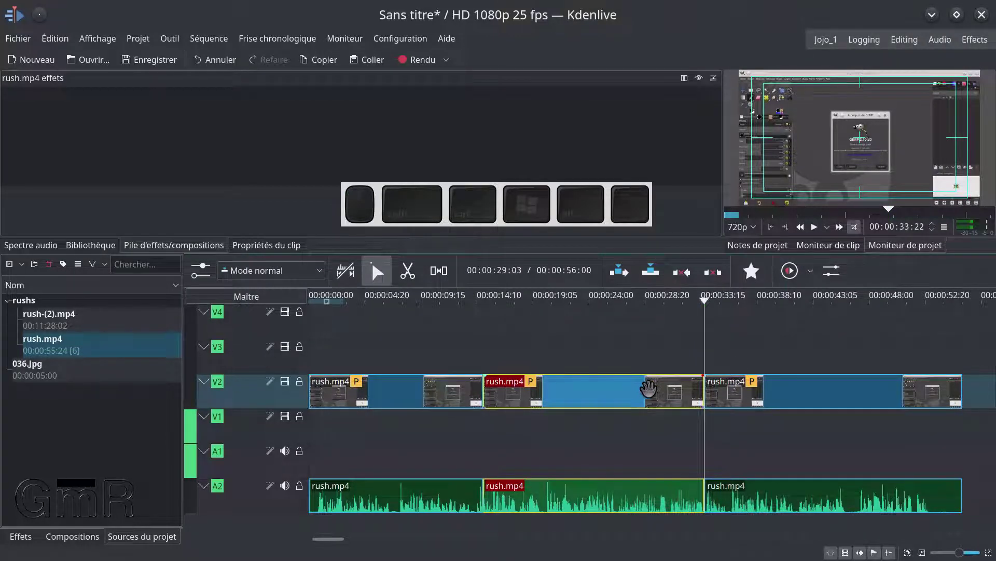
Deselect the middle rush.mp4 clip and add a guide at 00:00:12:11
click(473, 341)
drag(482, 344, 595, 365)
click(457, 318)
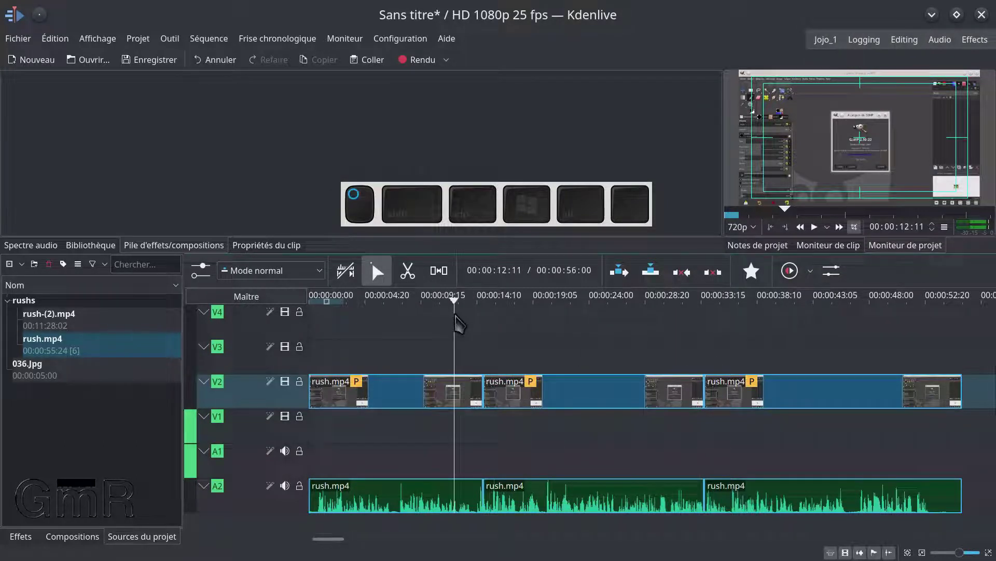
key(g)
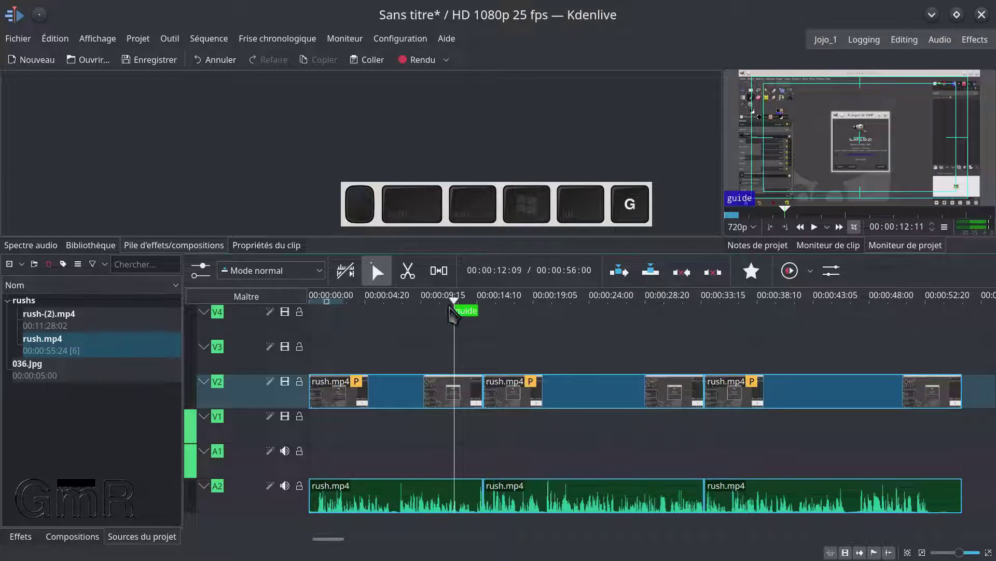
Insert the timecode 00:00:12:11 into the project notes and remove the guide at that position
click(744, 249)
click(738, 81)
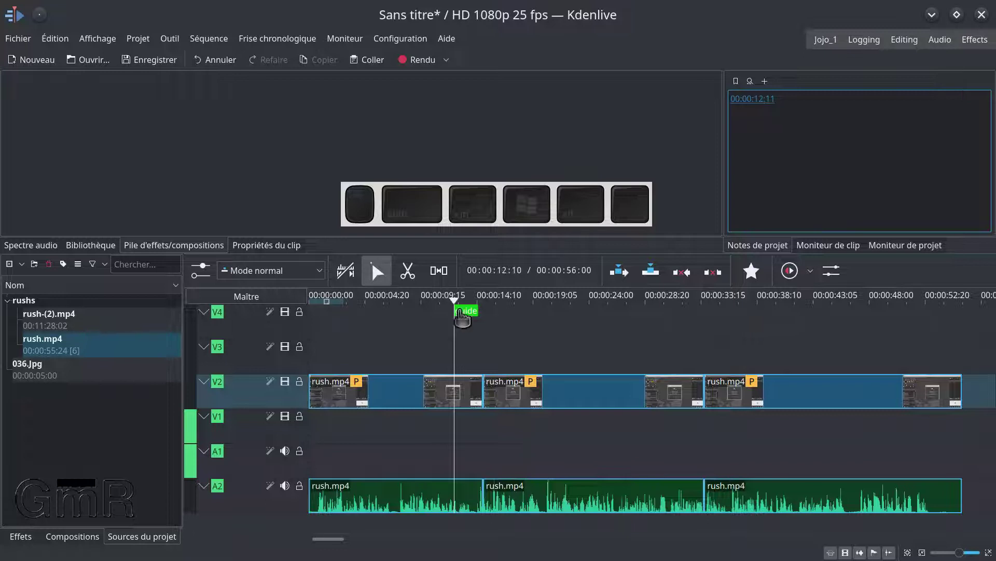
key(g)
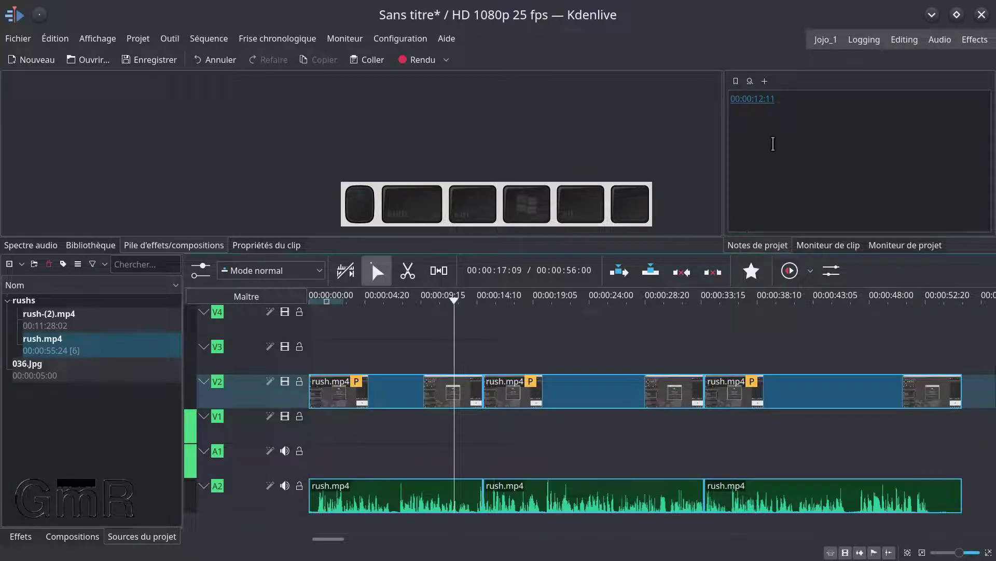
Insert the timecode 00:00:28:10 into the project notes and test its link from another timeline position
click(640, 360)
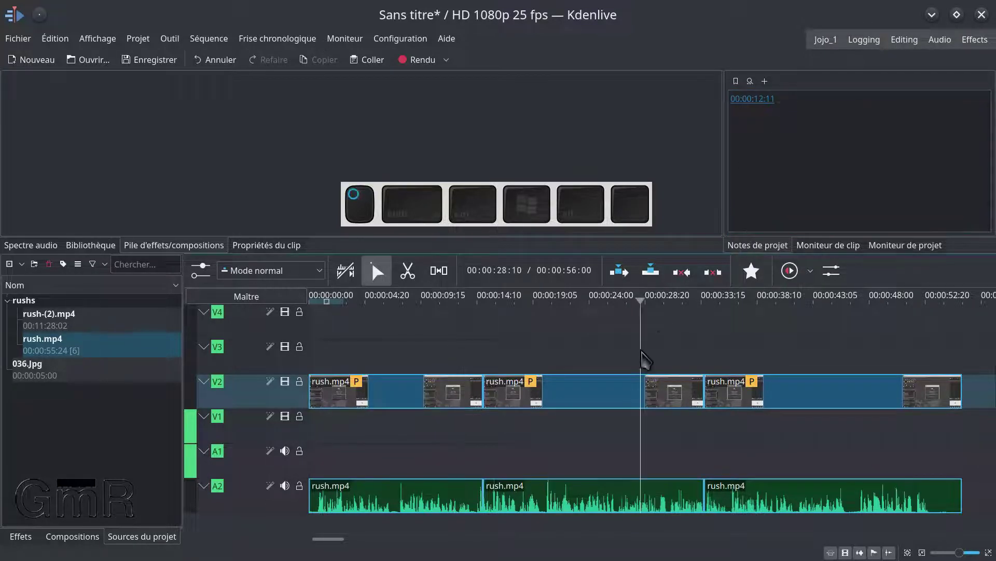
click(735, 81)
click(679, 361)
click(747, 112)
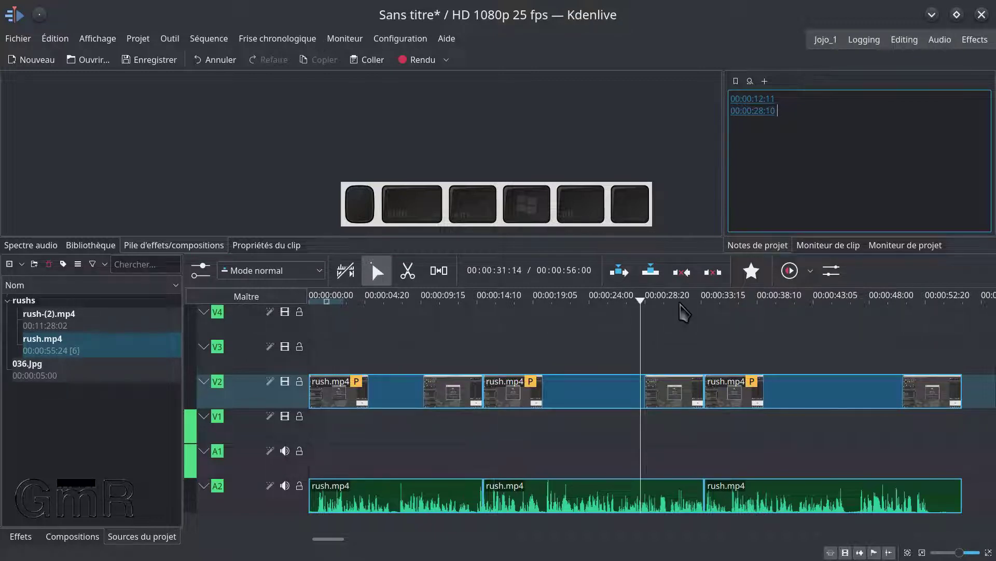
Add a guide at 00:00:29:15 in the timeline and move it to the second cut at 00:00:33:22
text(g)
key(BackSpace)
click(655, 314)
key(g)
drag(669, 316, 718, 314)
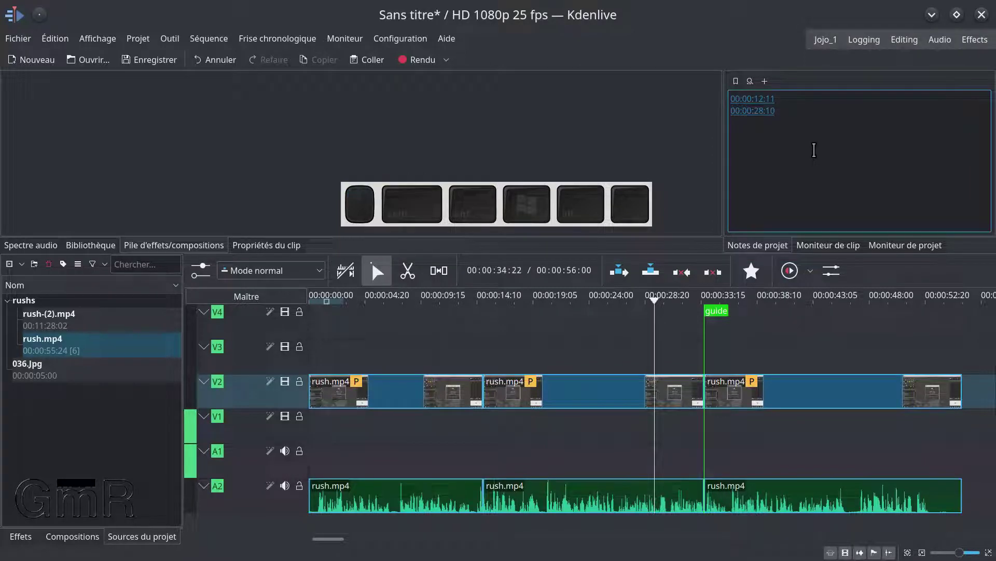
Replace the note 00:00:28:10 with timecode 00:00:29:15 and use its link to return from another timeline position
key(BackSpace)
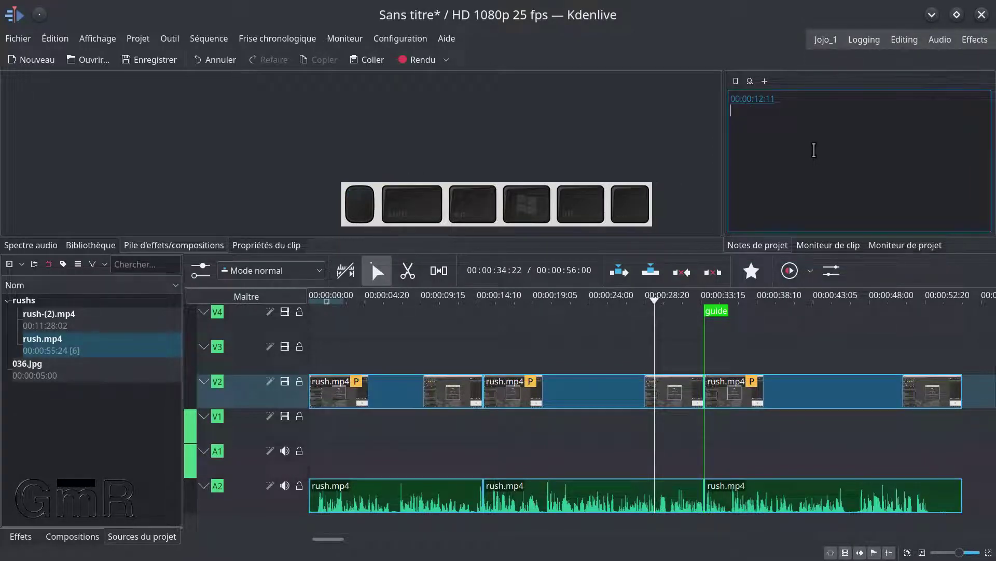
click(736, 81)
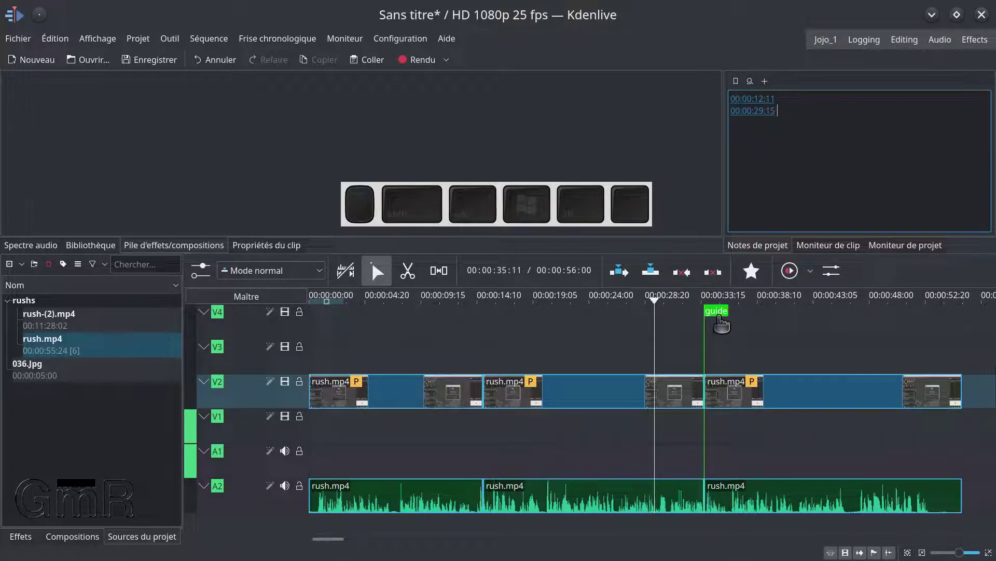
click(802, 333)
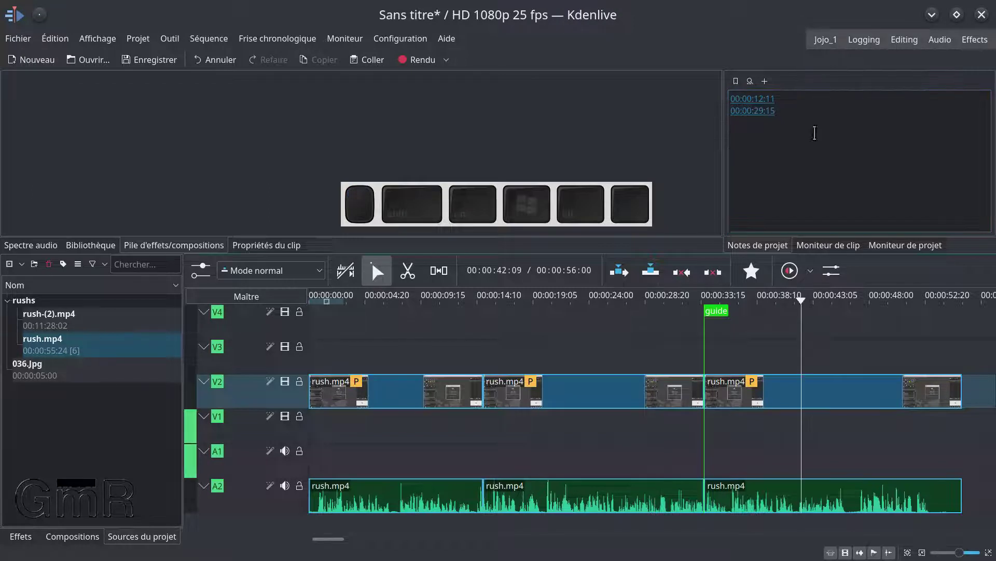
click(742, 111)
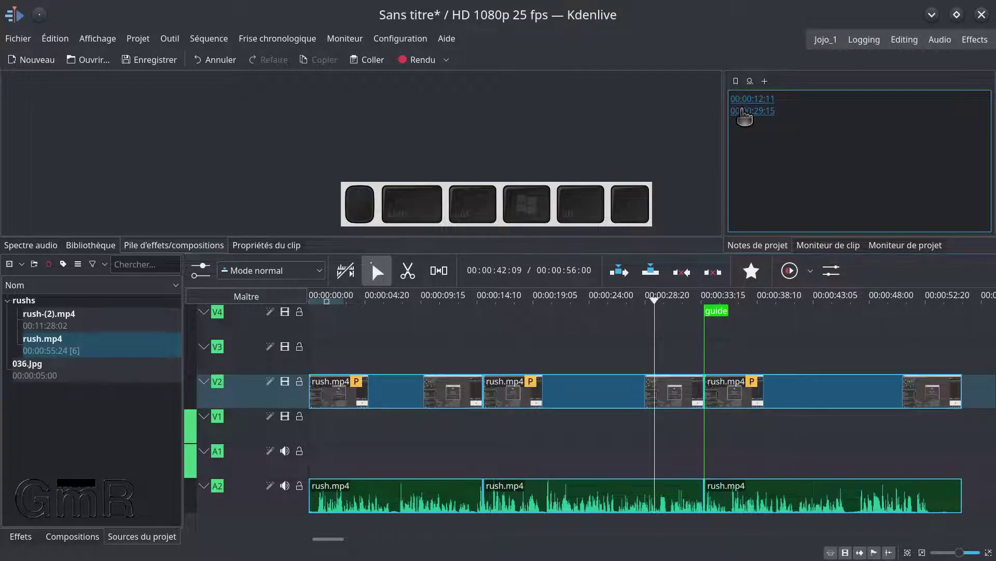
Insert the guide's timecode 00:00:33:22 on a new line of the project notes and jump between the last two timecodes
click(720, 304)
click(714, 312)
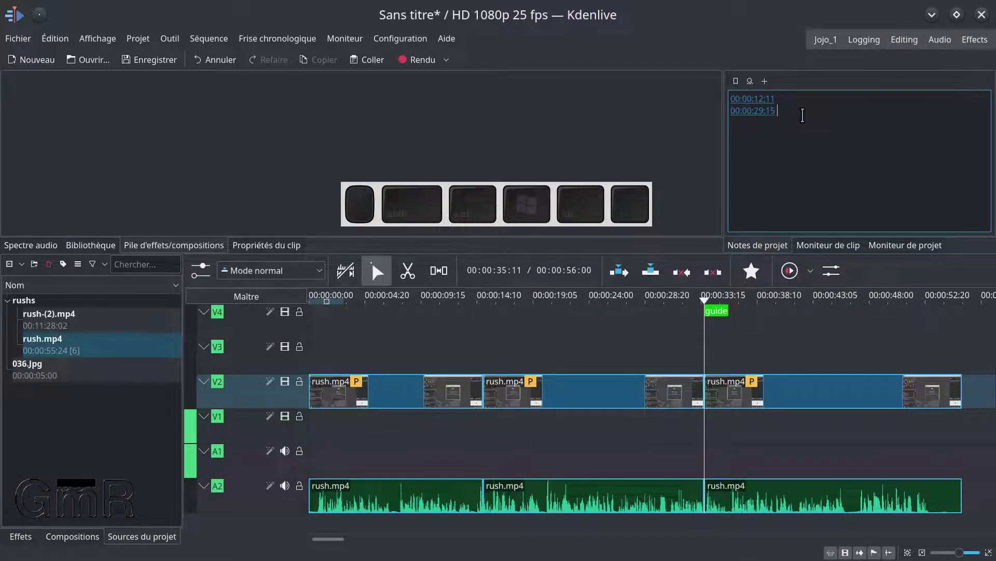
key(Return)
click(736, 82)
click(762, 111)
click(761, 123)
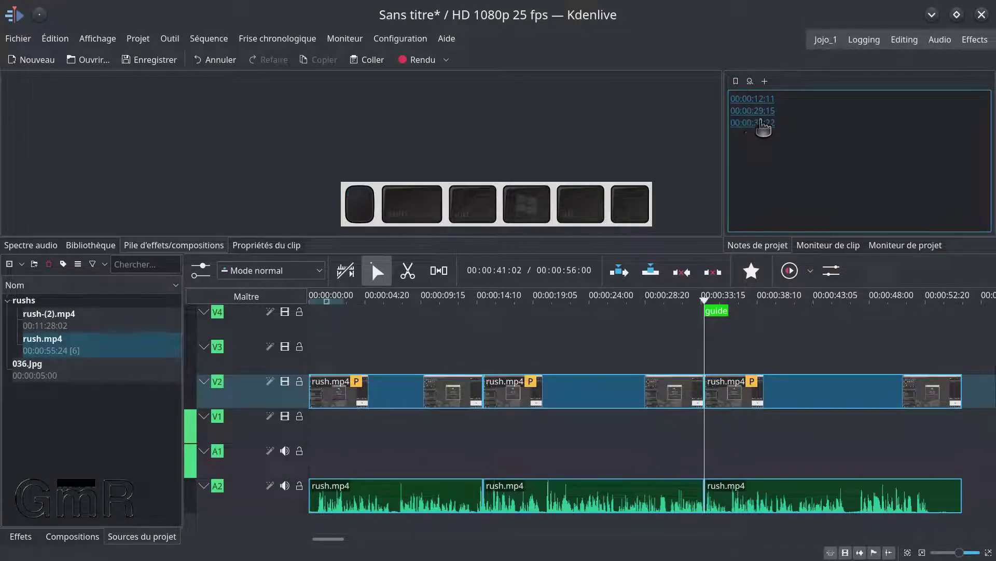
Delete the timecode 00:00:29:15 from the project notes and write "toto" beside 00:00:33:22
drag(782, 109, 723, 112)
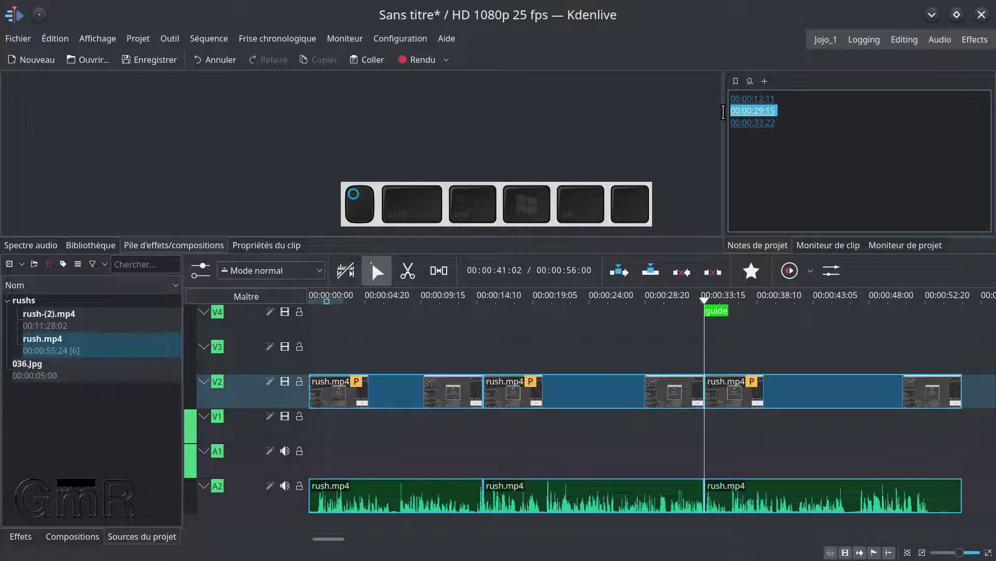
key(Delete)
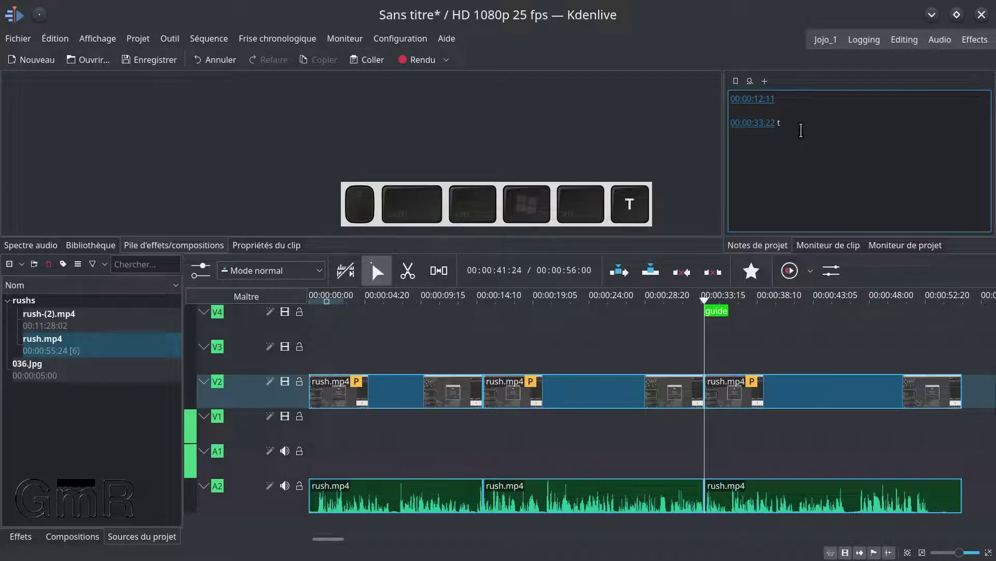
key(Return)
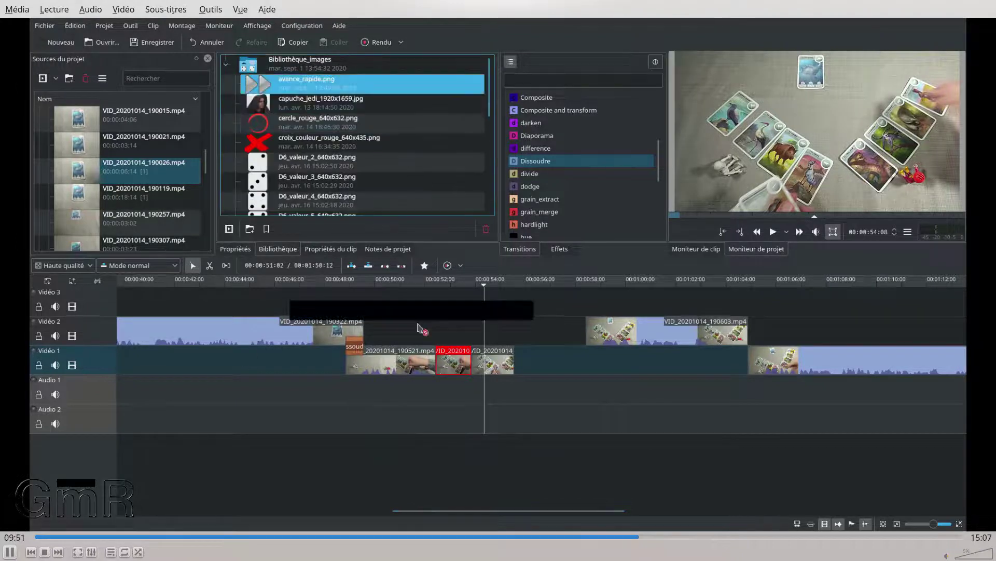
Pause the recorded editing session in the media player, switch back to Kdenlive and select the middle rush.mp4 clip
click(9, 551)
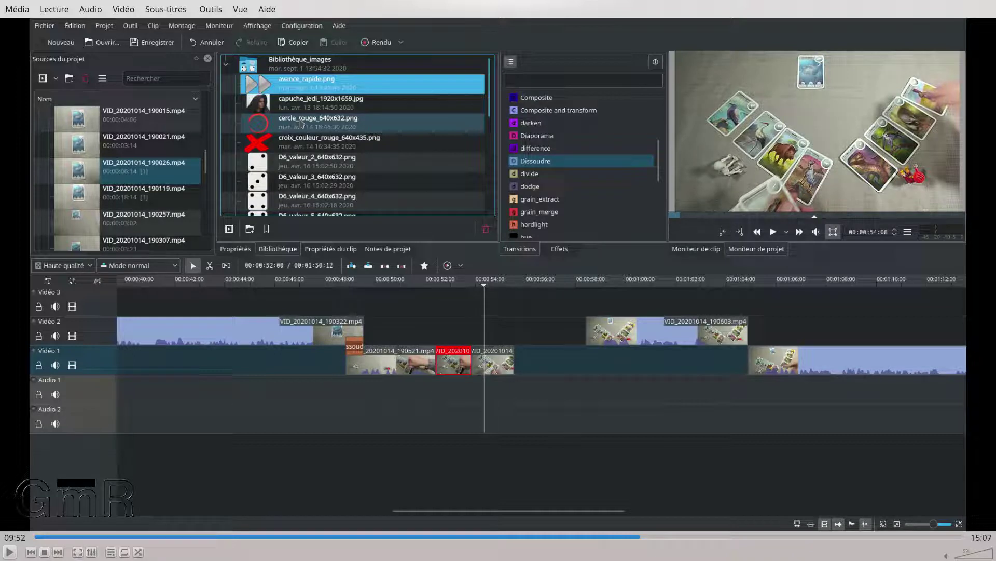
key(ctrl+F1)
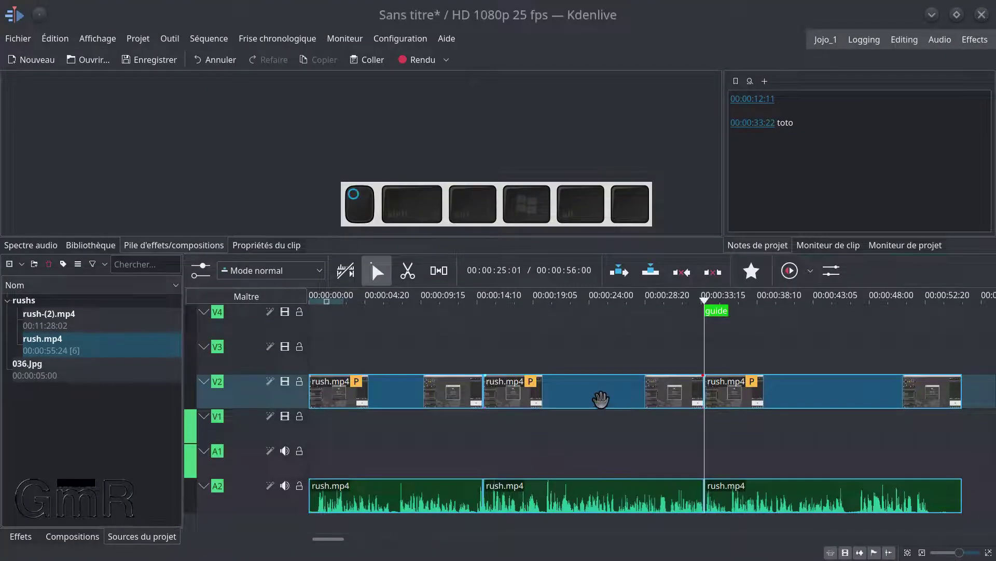
click(601, 398)
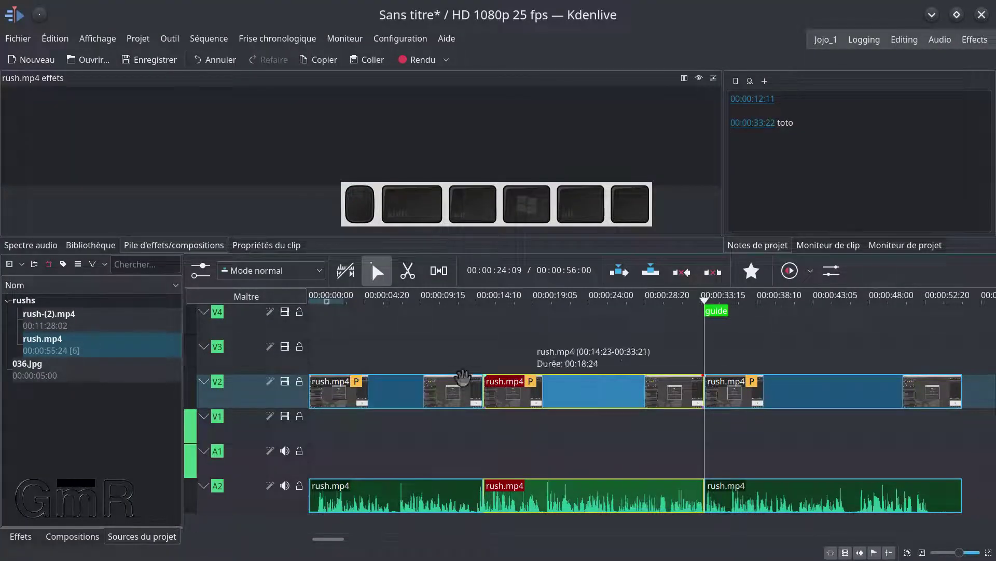
Try a clip speed of 207.13% and the reverse option on the middle rush.mp4 clip, without applying the changes
right_click(553, 389)
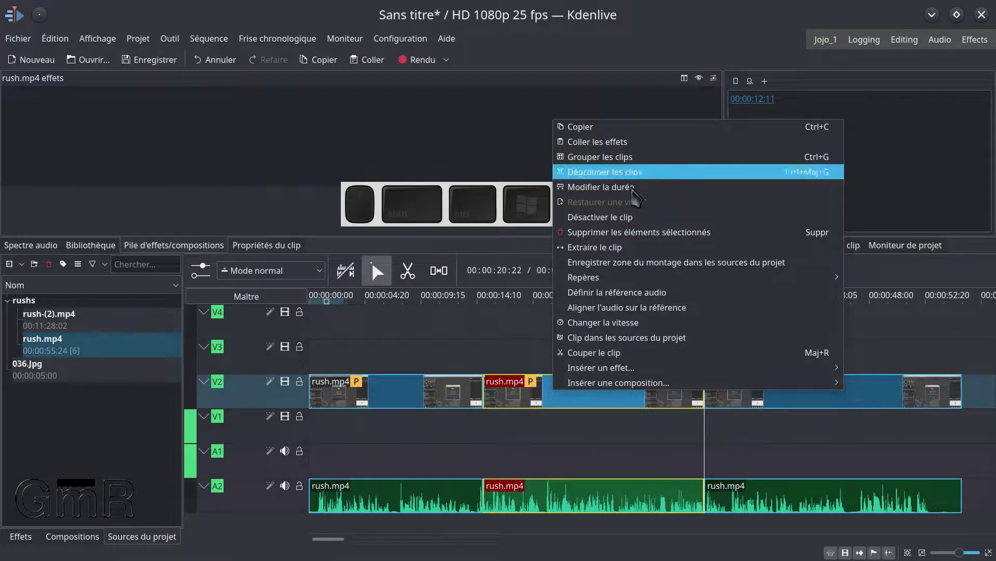
click(623, 327)
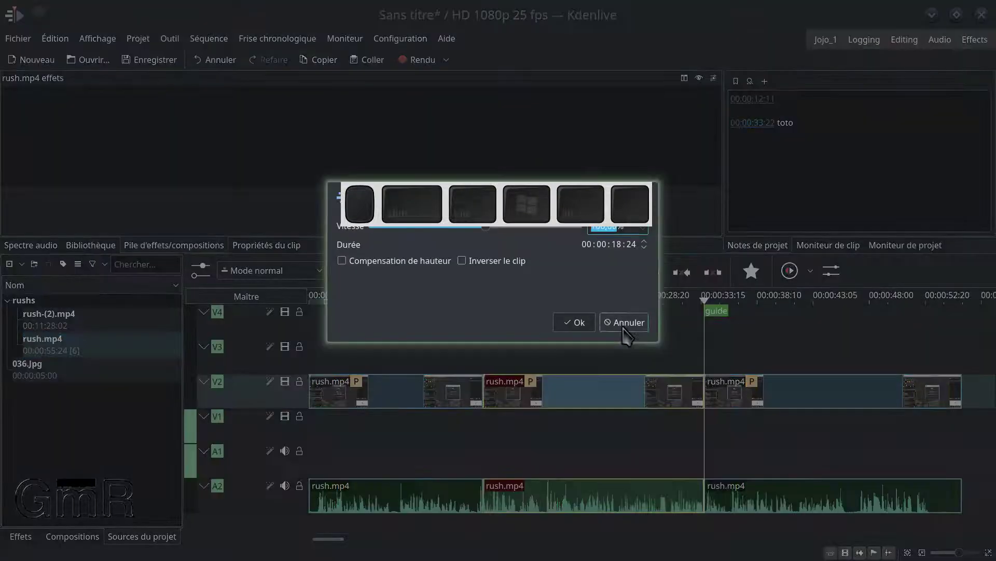
drag(425, 247, 431, 311)
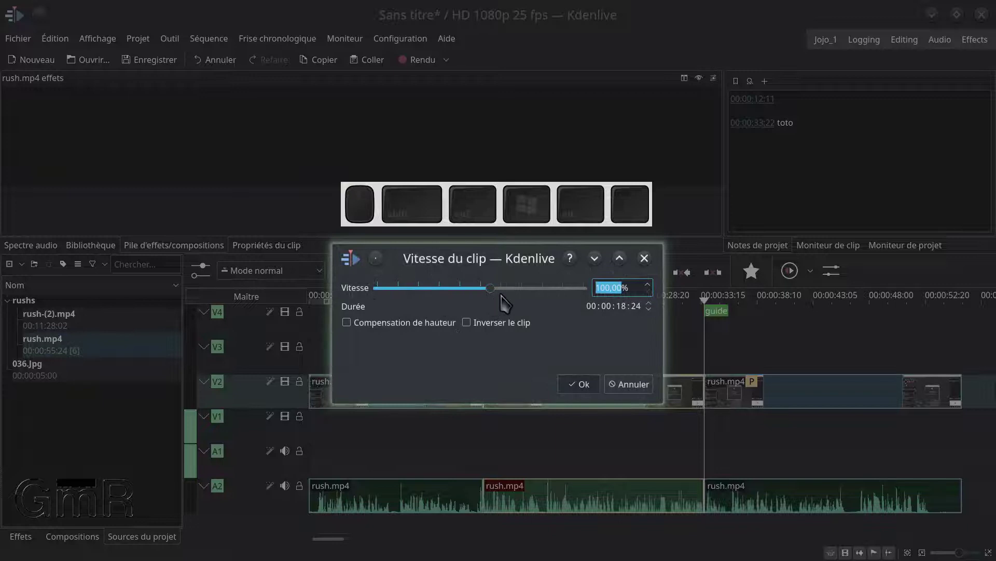
drag(490, 290, 423, 294)
drag(427, 298, 508, 305)
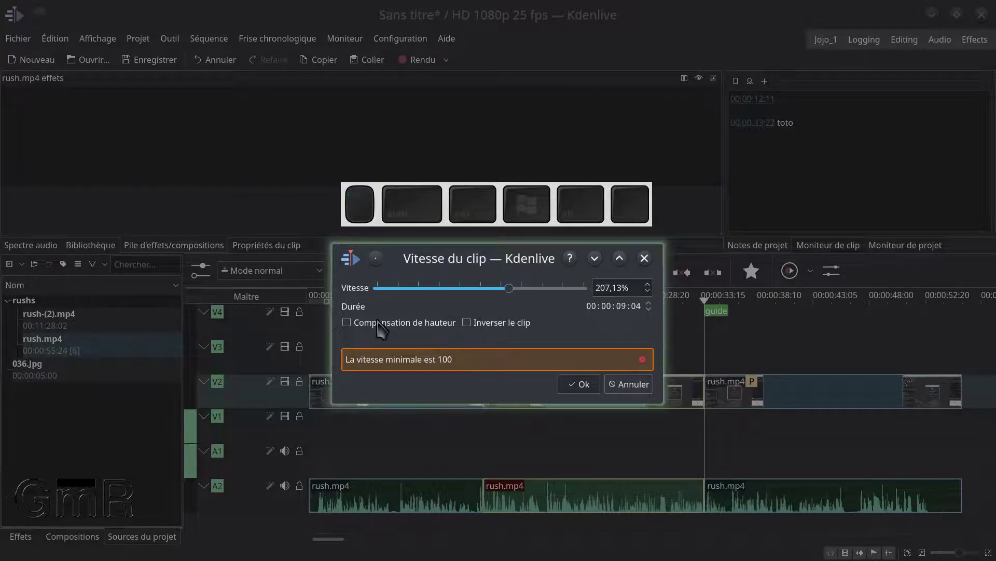
click(467, 322)
click(631, 384)
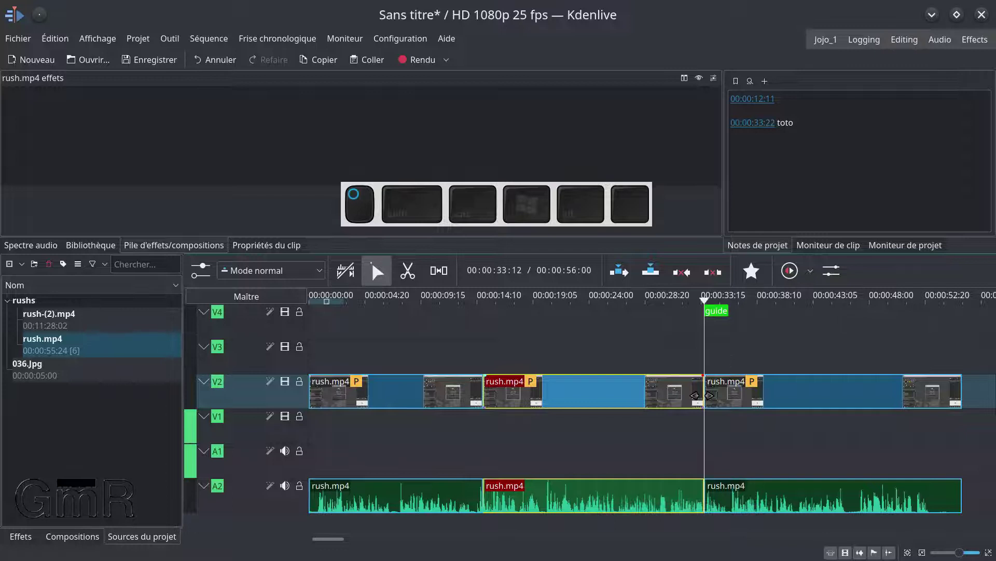
Trim the end of the middle rush.mp4 clip to a duration of about 00:06:06 and play it in the project monitor
drag(702, 395, 554, 398)
click(488, 358)
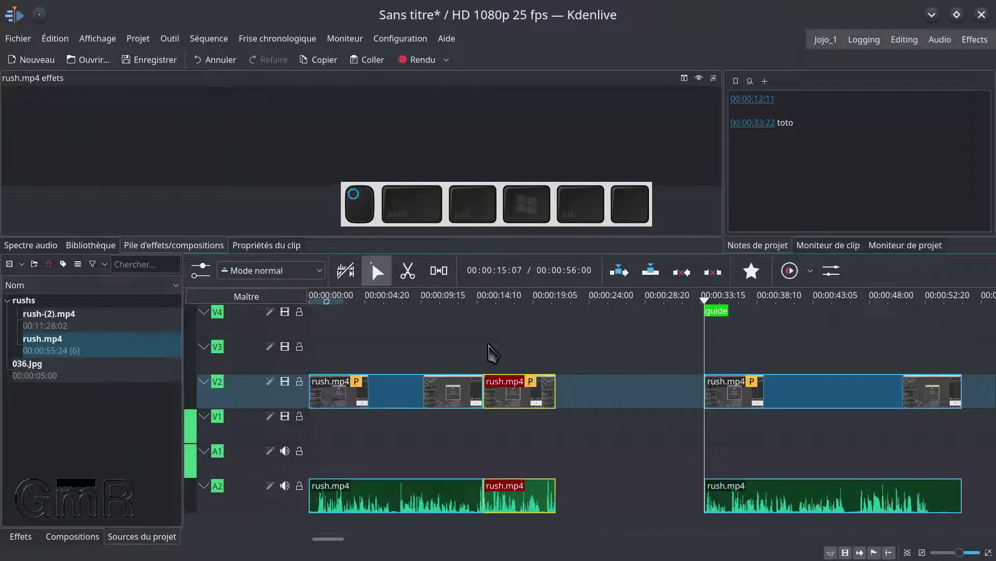
key(space)
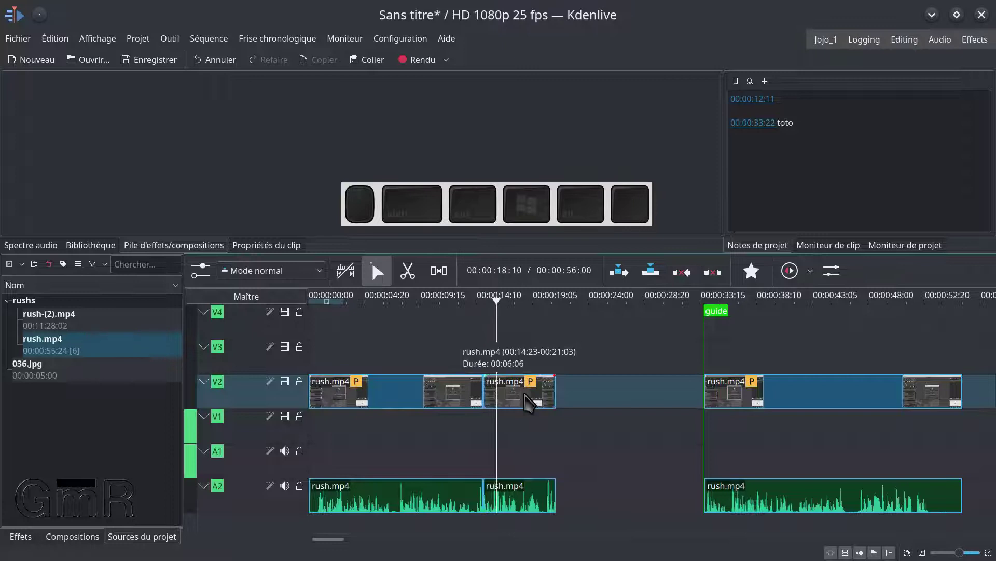
key(space)
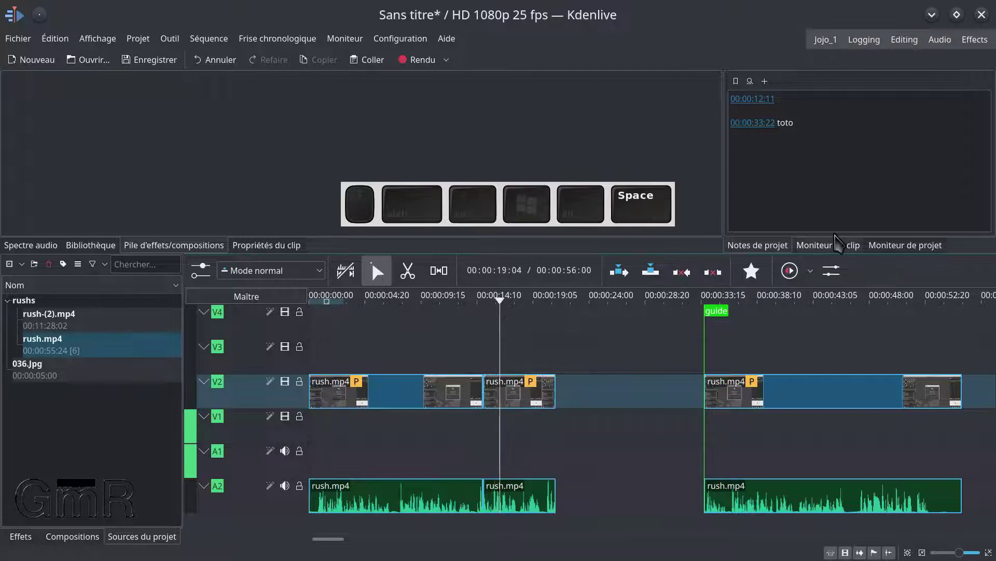
click(897, 246)
key(space)
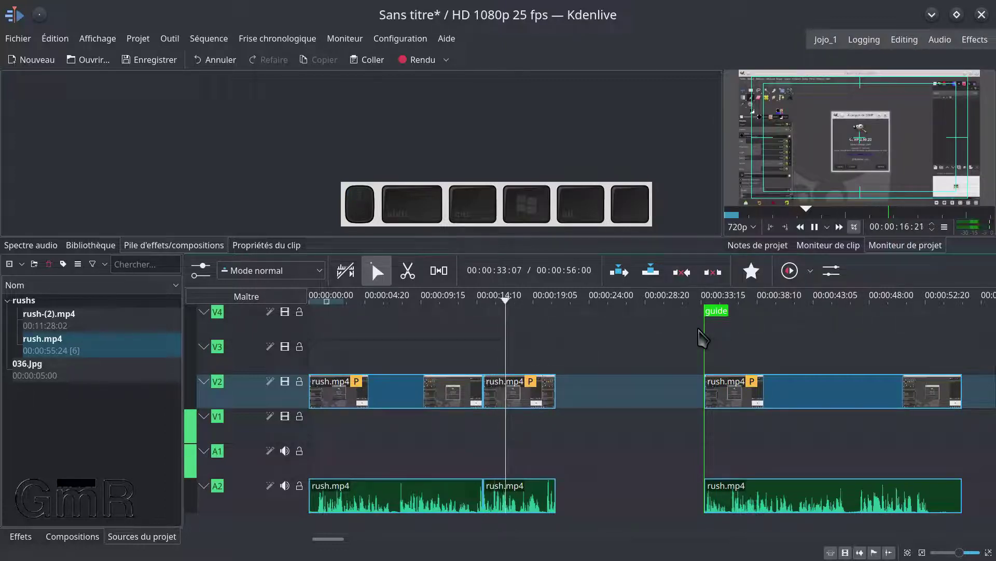
key(space)
Move the last rush.mp4 clip against the trimmed one and adjust its speed to 174% so it ends at the guide
click(526, 397)
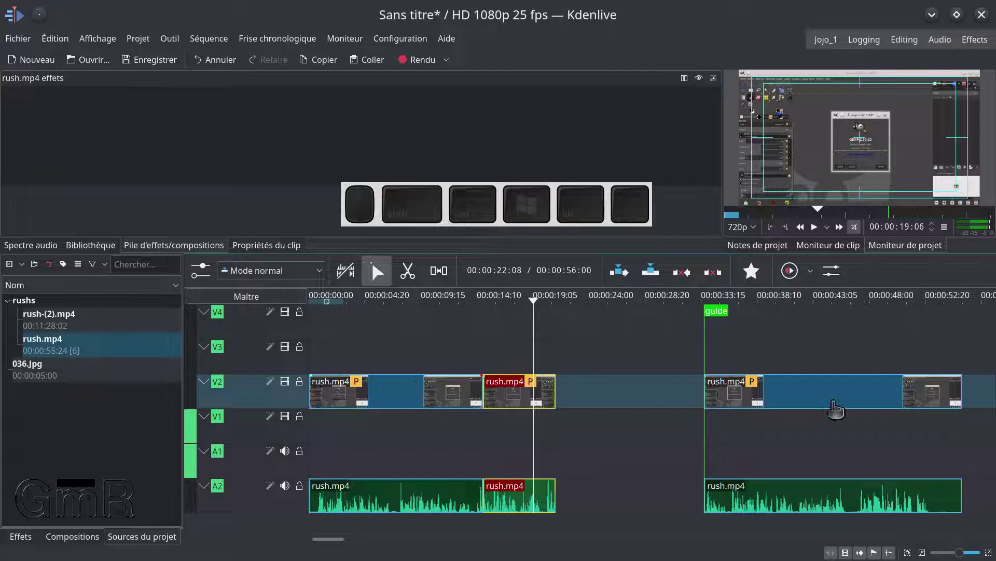
drag(811, 393, 663, 393)
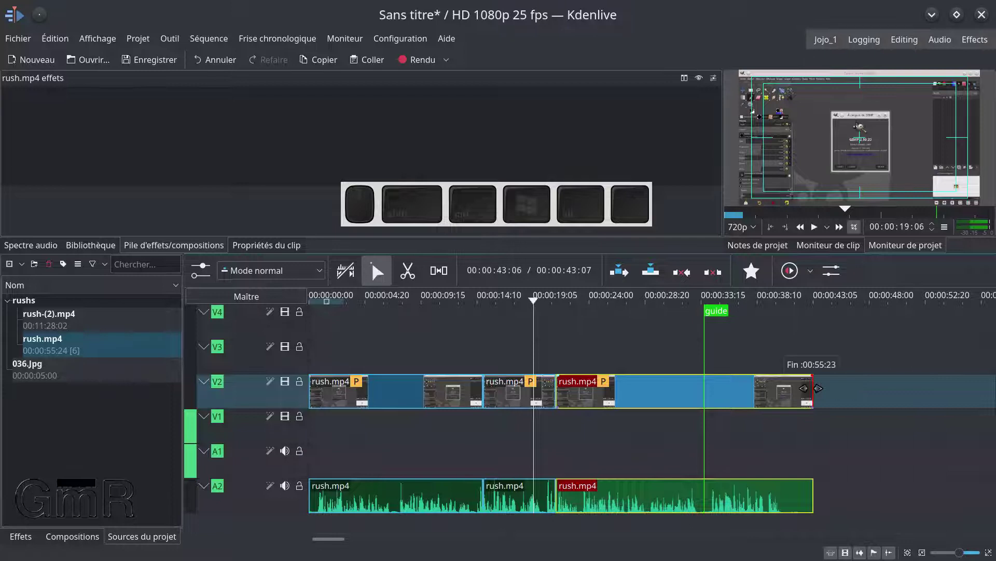
drag(819, 388, 731, 398)
drag(913, 389, 994, 394)
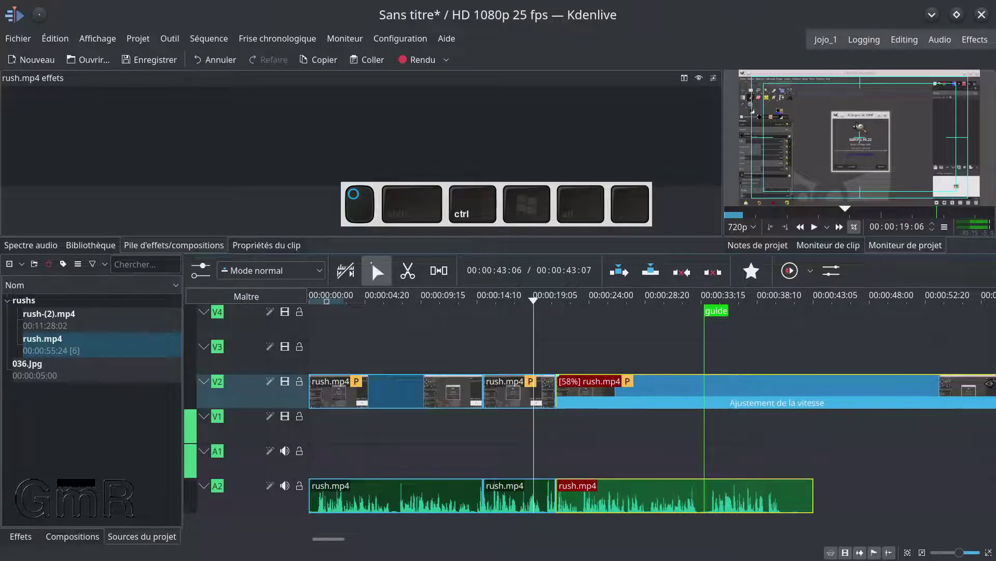
drag(994, 383, 723, 414)
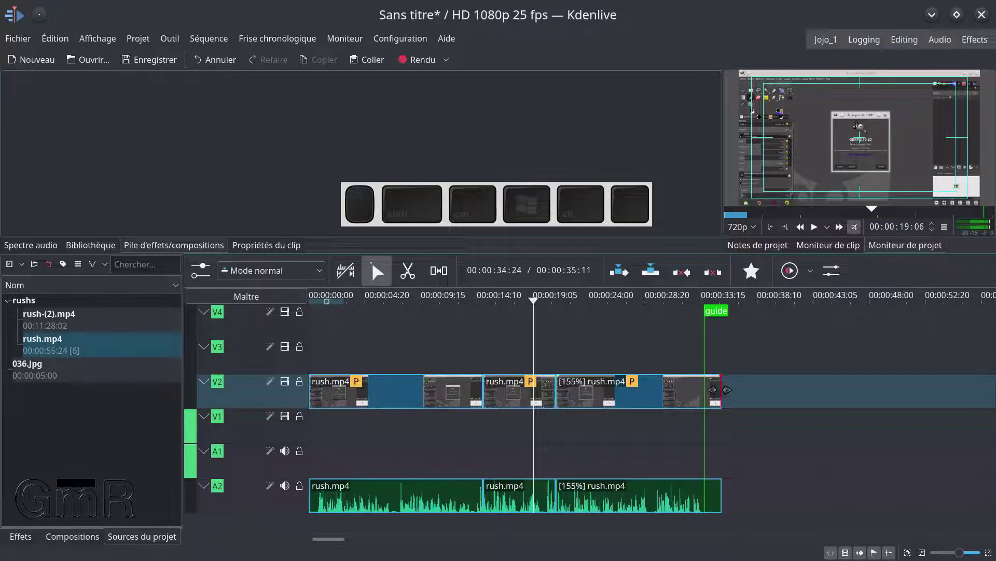
drag(722, 389, 704, 395)
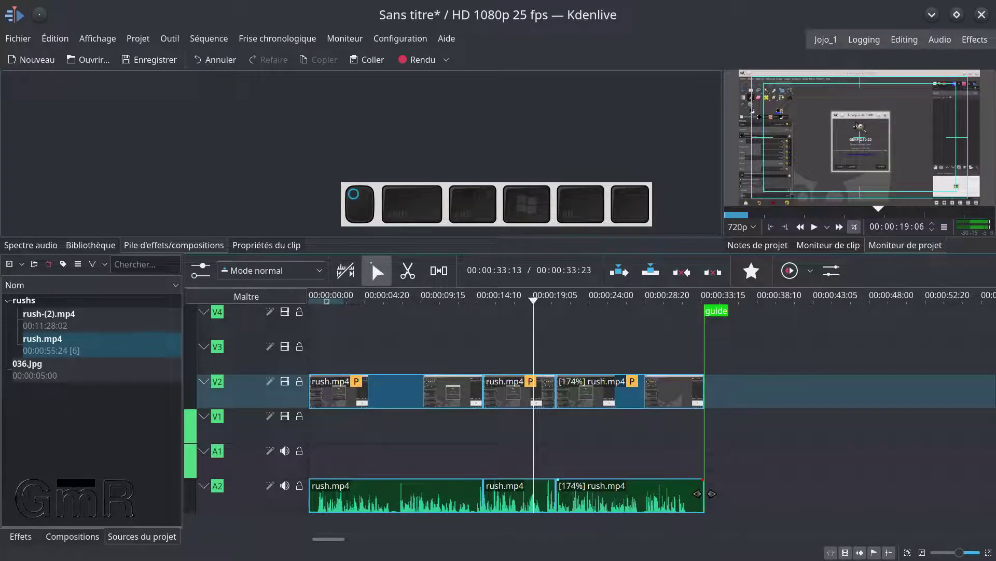
Place 036.jpg at the start of track V3, with an opening fade and a dissolve transition at its end adjusted to start later
mouse_move(704, 493)
mouse_down()
mouse_move(765, 497)
mouse_move(711, 488)
mouse_move(619, 489)
mouse_move(727, 497)
mouse_move(612, 496)
mouse_move(704, 489)
mouse_up()
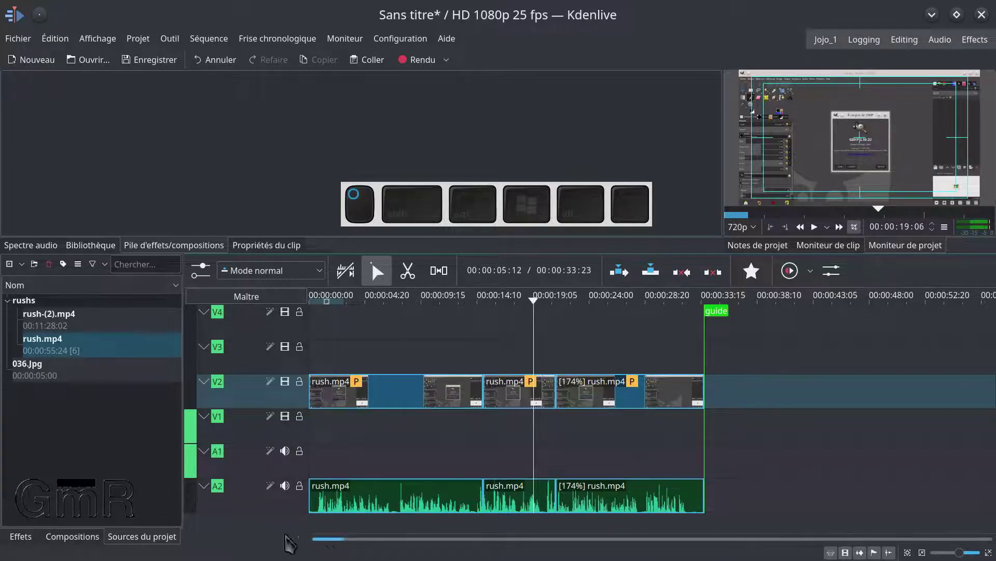
drag(22, 373, 312, 349)
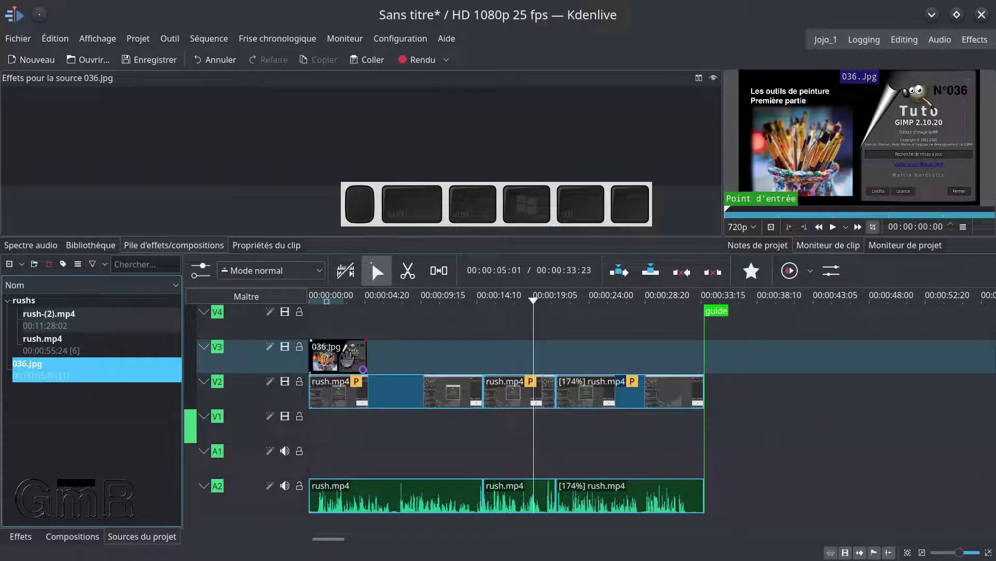
click(325, 354)
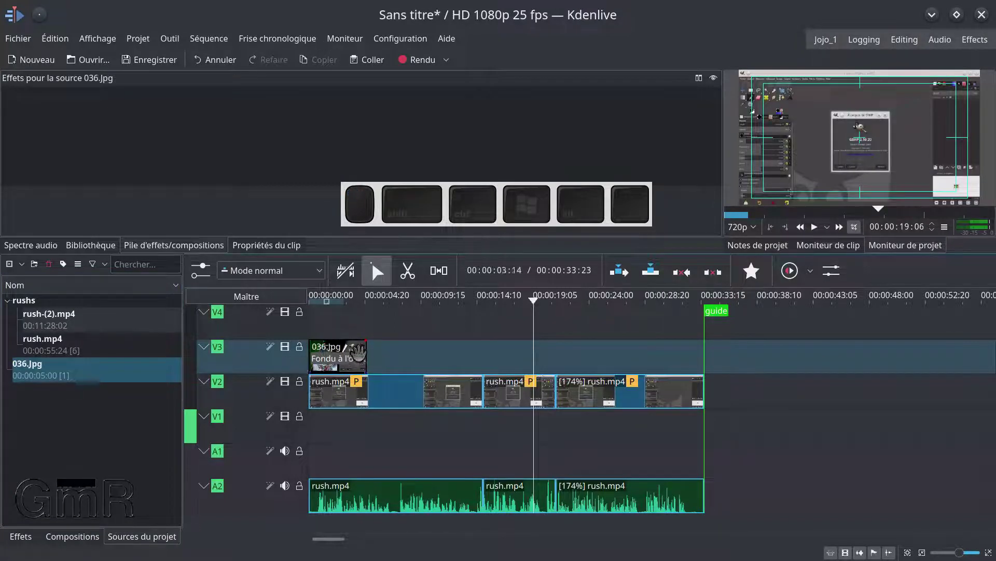
click(364, 371)
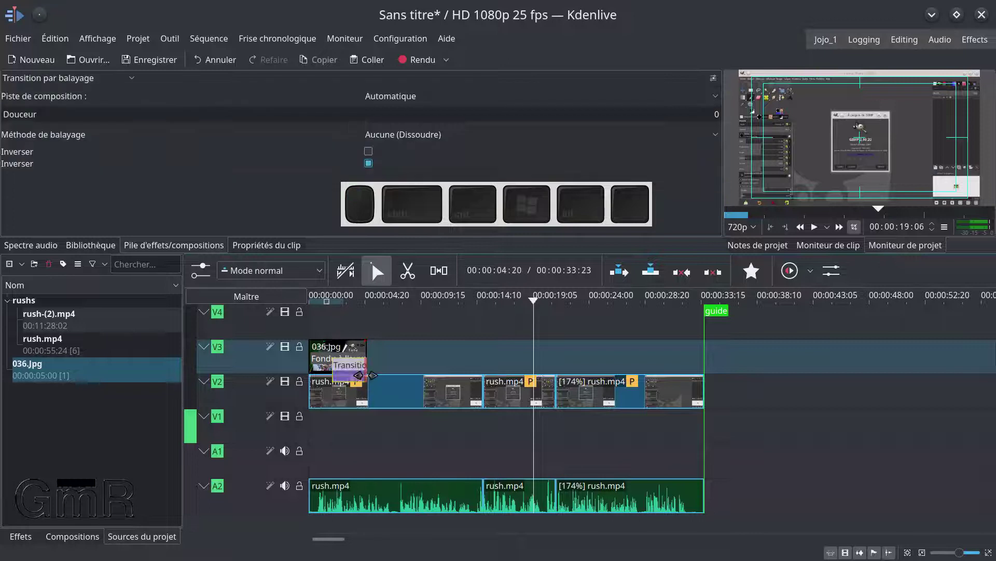
drag(335, 374, 346, 375)
Zoom in on the beginning of the timeline and preview the opening fade of 036.jpg over the first rush.mp4 clip
scroll(378, 371, up, 1)
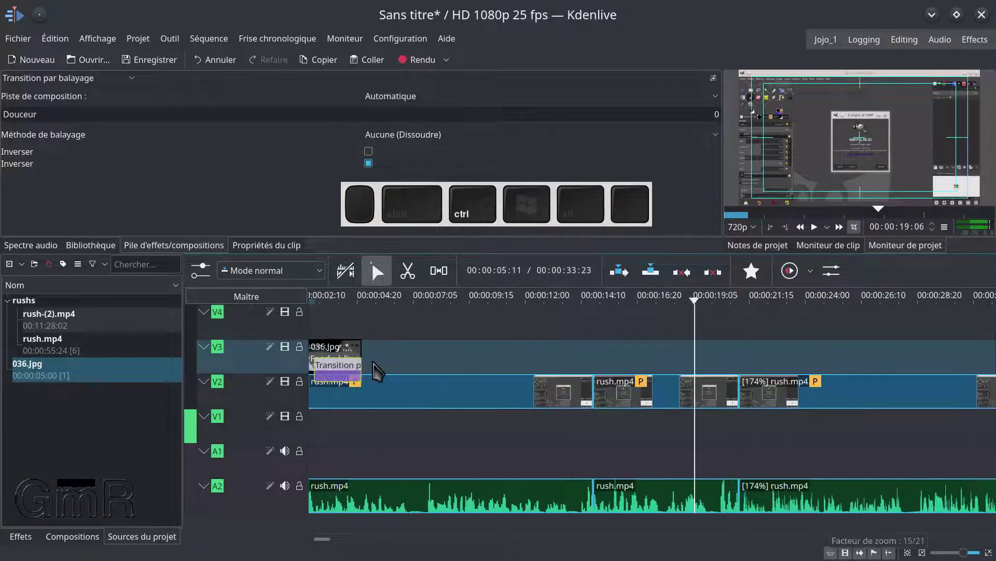
scroll(366, 383, left, 2)
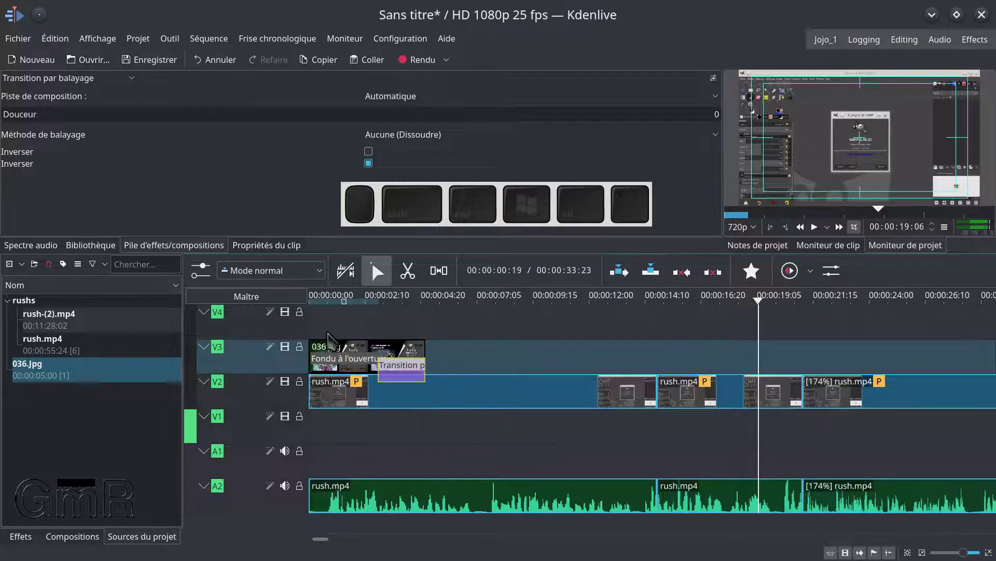
drag(322, 328, 309, 334)
key(space)
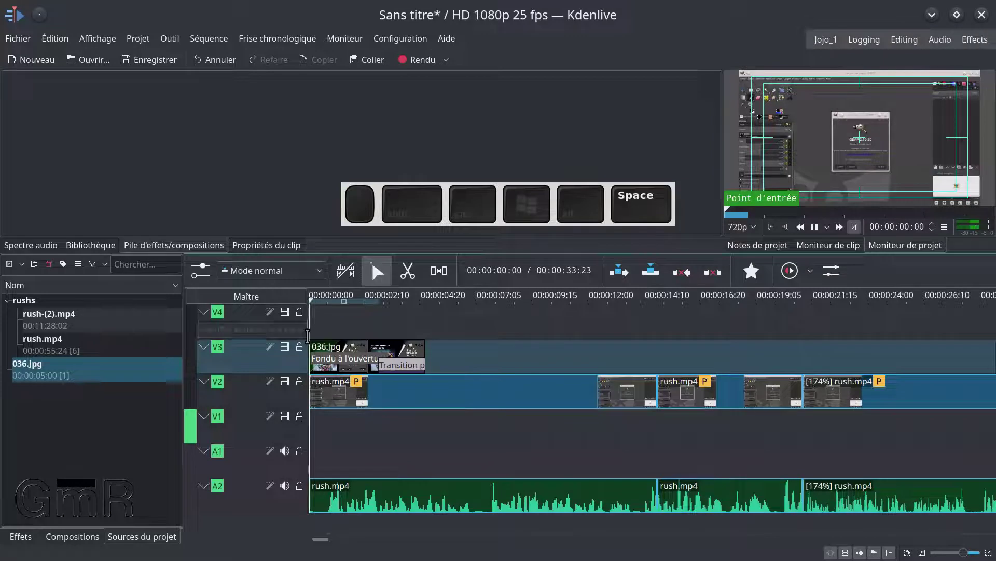
key(space)
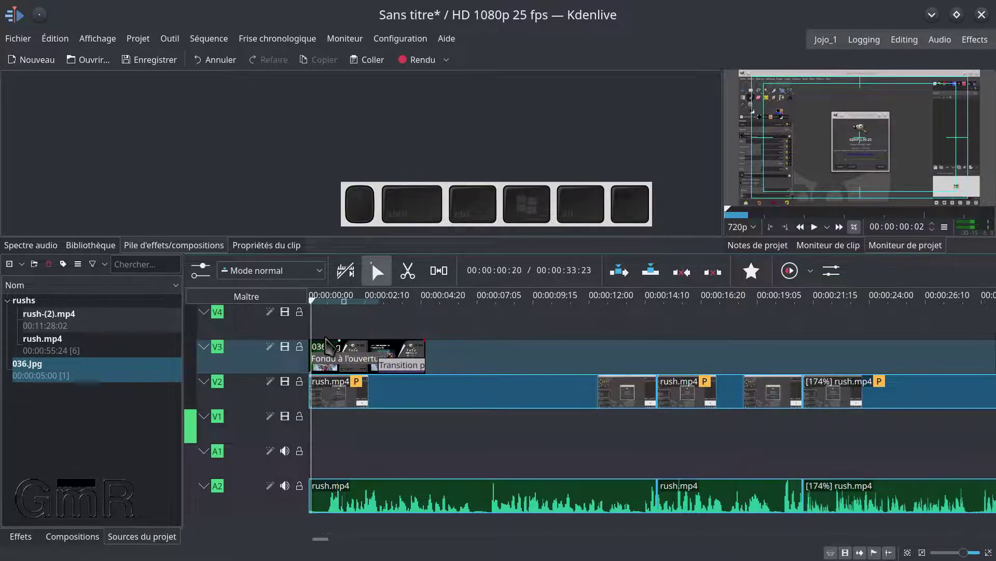
drag(326, 332, 319, 357)
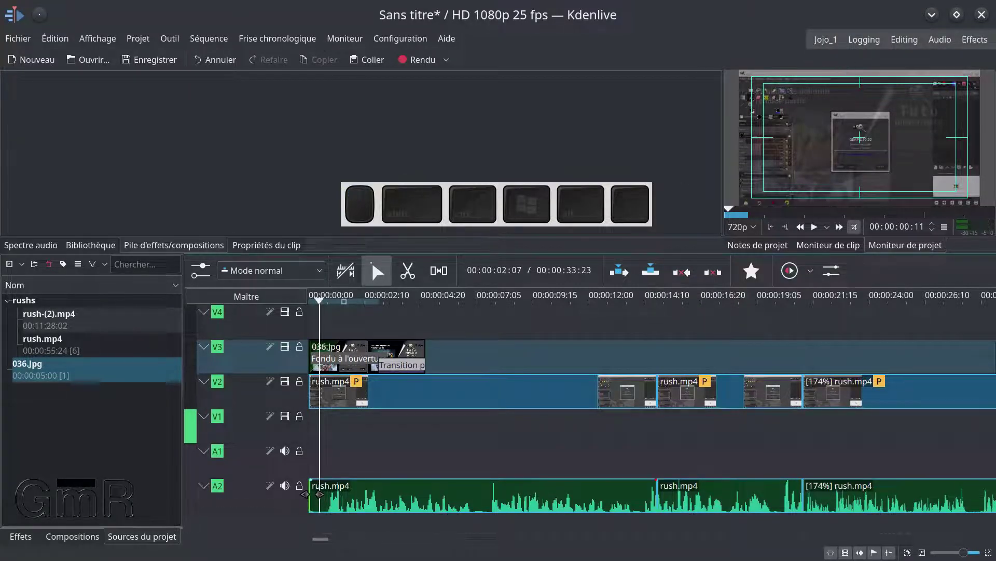
Trim 19 frames from the start of the first rush.mp4 clip and close the gap by shifting the clips with the spacer tool
drag(312, 493, 330, 494)
drag(399, 384, 369, 404)
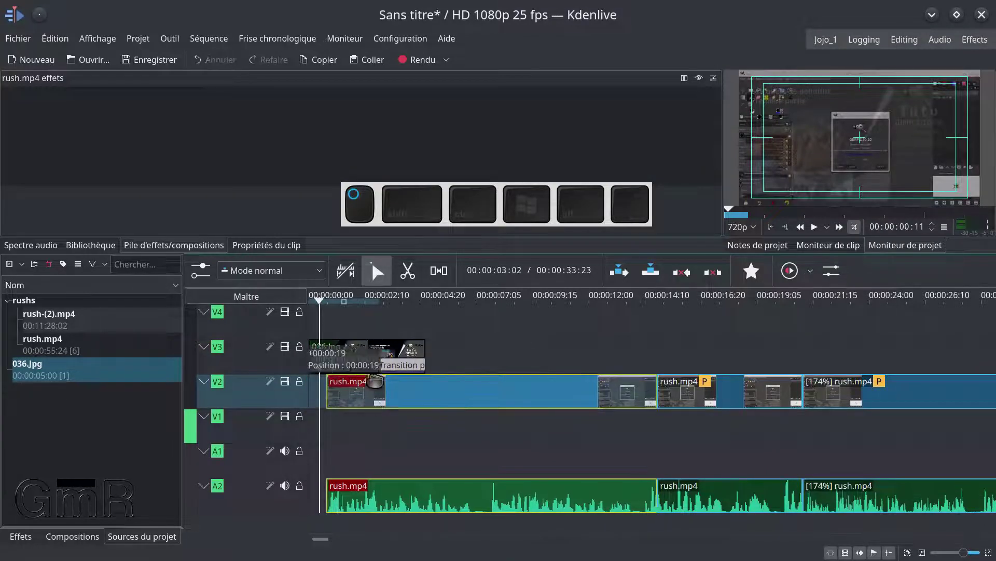
click(439, 270)
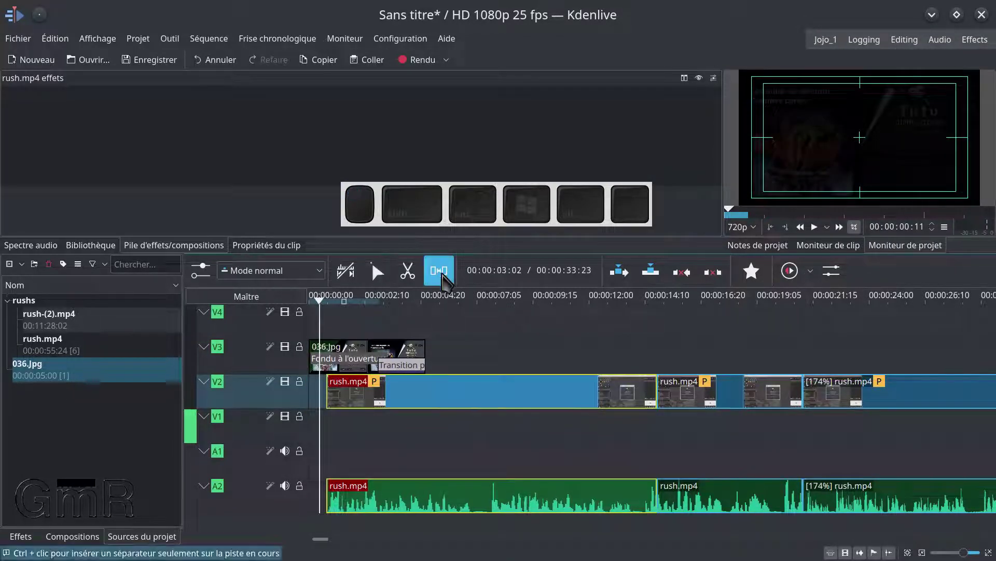
drag(447, 388, 395, 391)
click(377, 270)
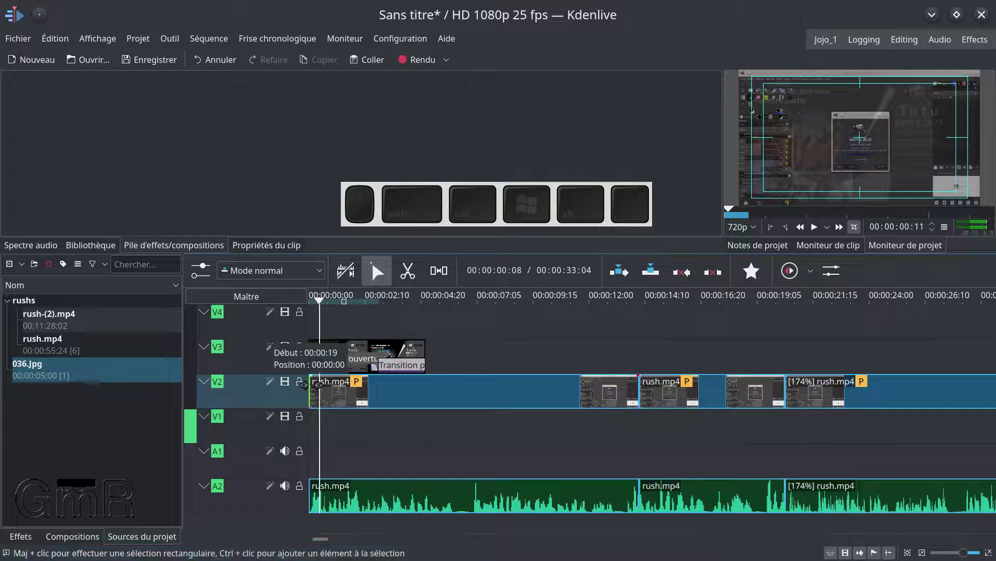
Trim only the video start of the first rush.mp4 clip to about 00:00:01:09, keep it on V2 and scrub through the opening
key(shift)
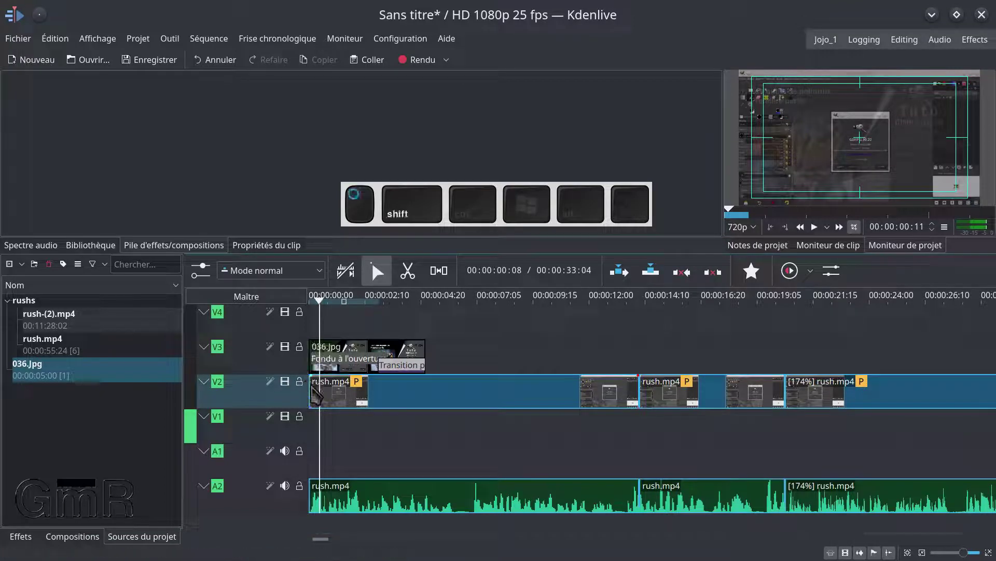
mouse_move(310, 386)
mouse_down()
mouse_move(332, 386)
mouse_move(308, 386)
mouse_up()
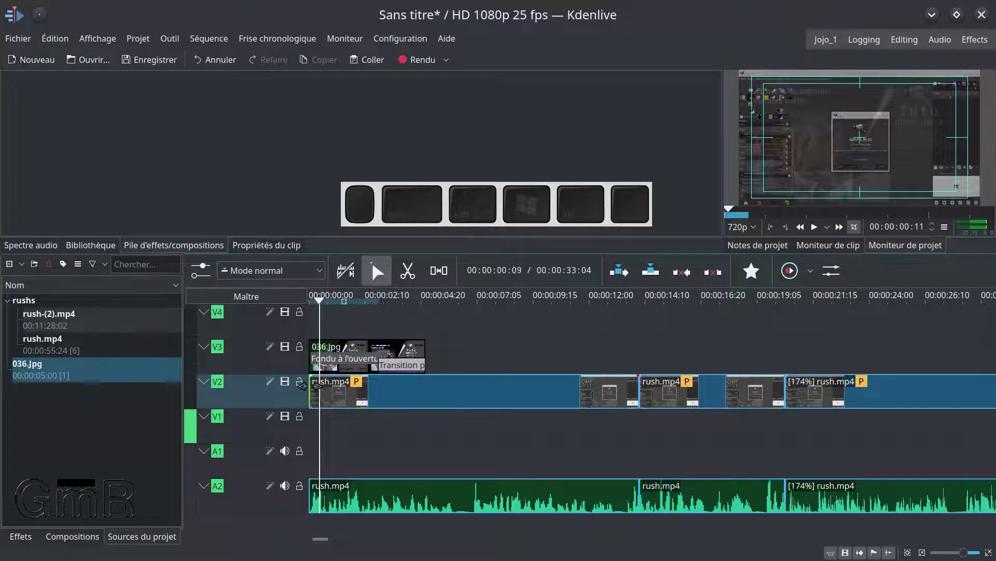
drag(311, 385, 382, 399)
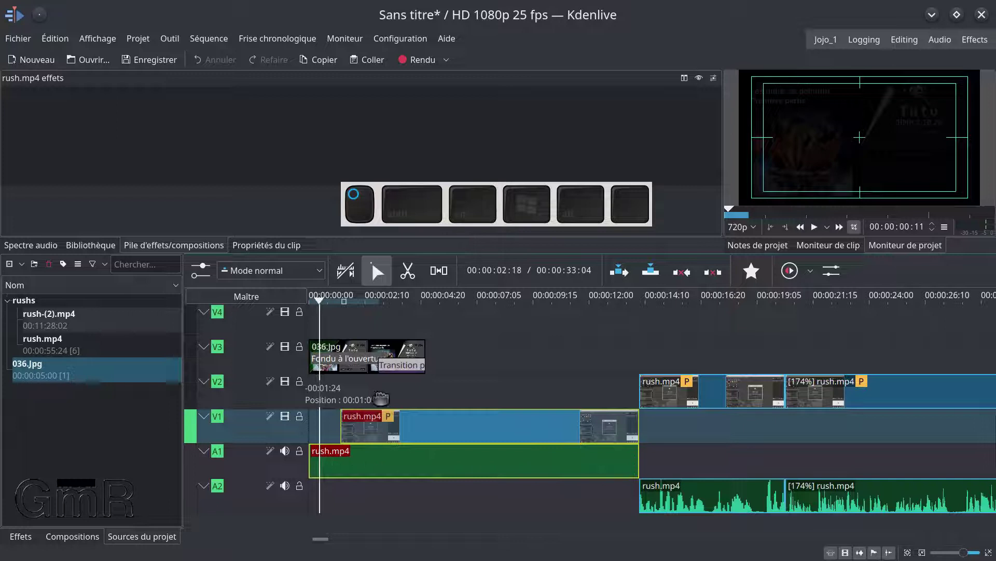
drag(459, 426, 335, 340)
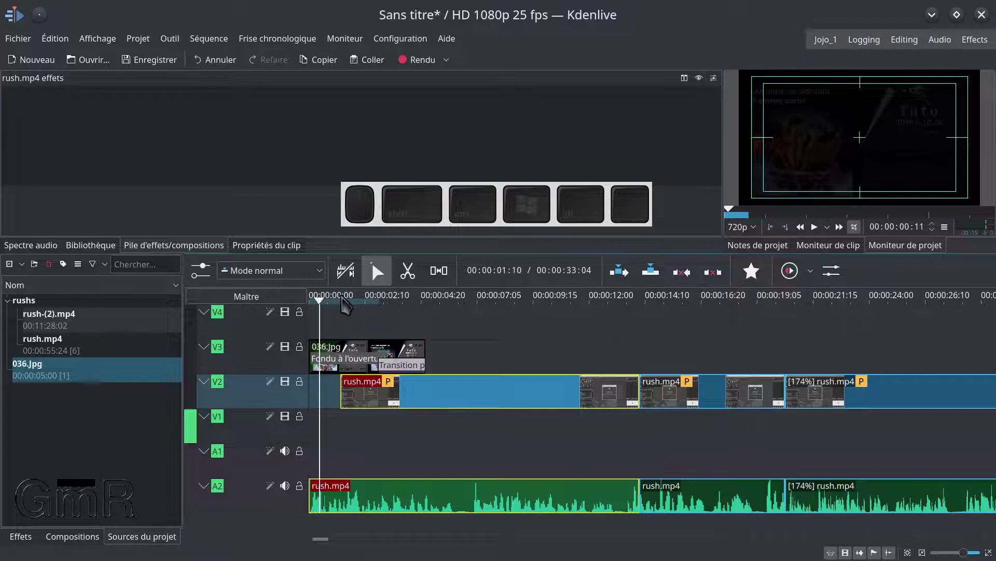
drag(339, 301, 381, 317)
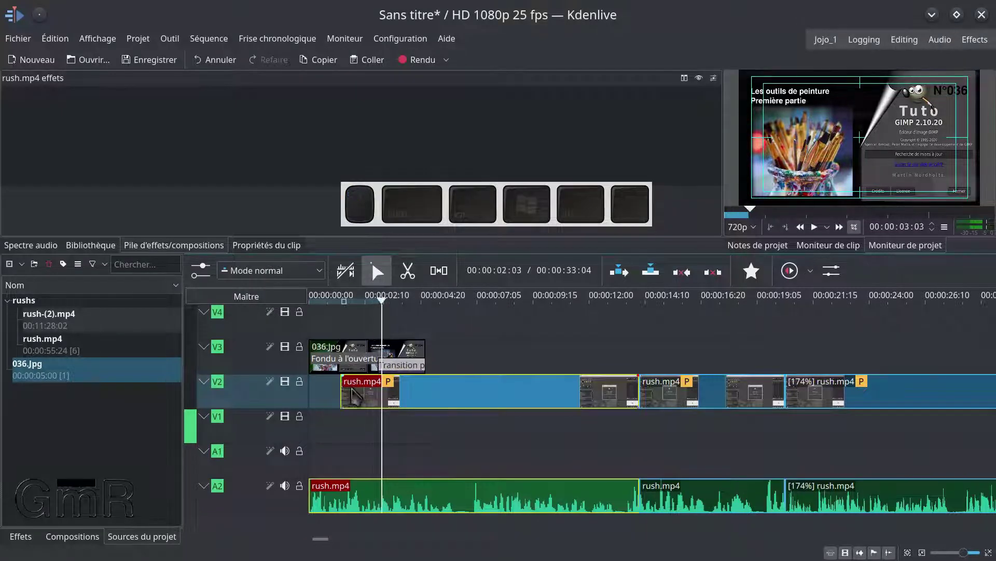
Trim only the video start of the first rush.mp4 clip by another 00:01:15, up to the beginning of the transition
click(343, 393)
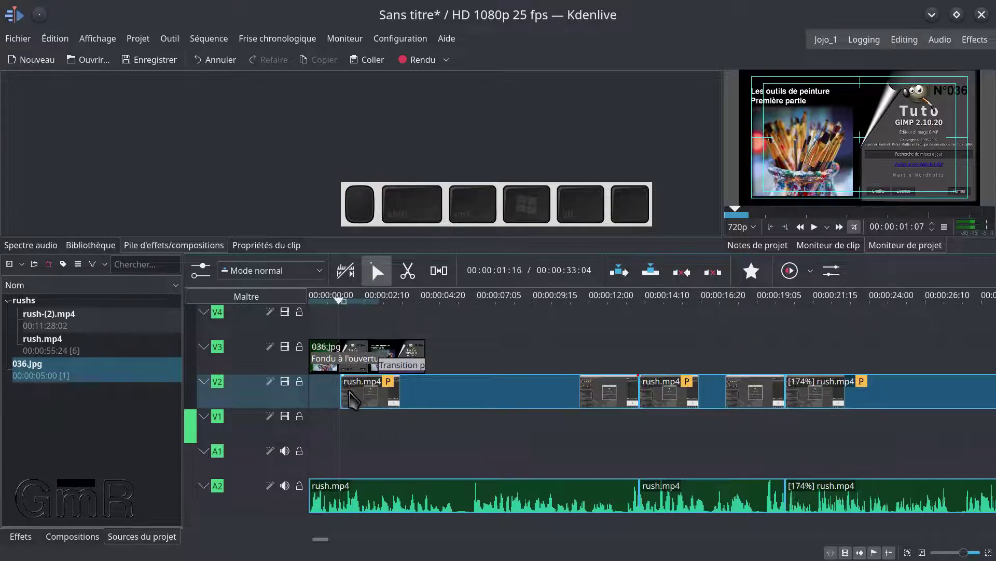
click(344, 399)
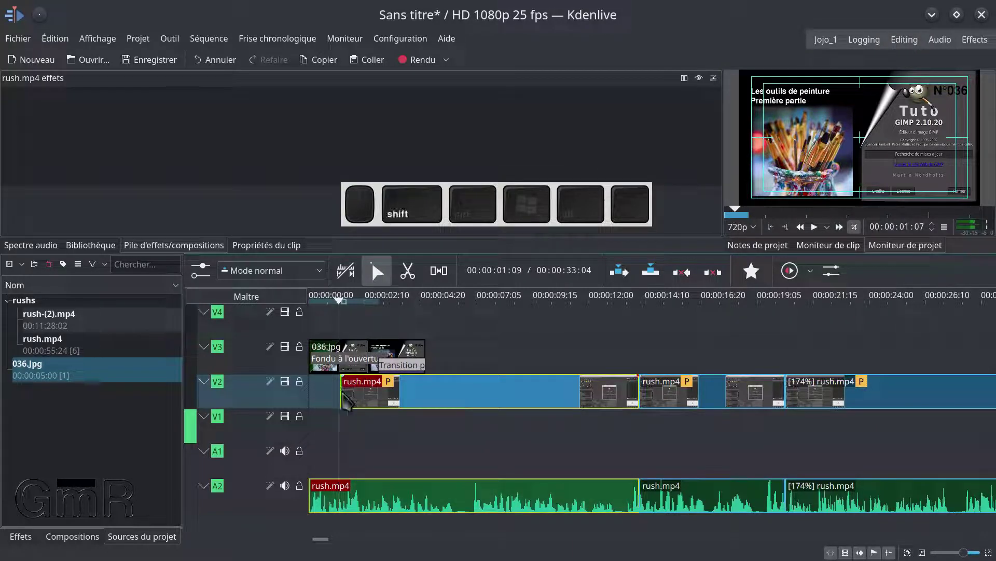
shift+click(343, 393)
drag(343, 393, 384, 390)
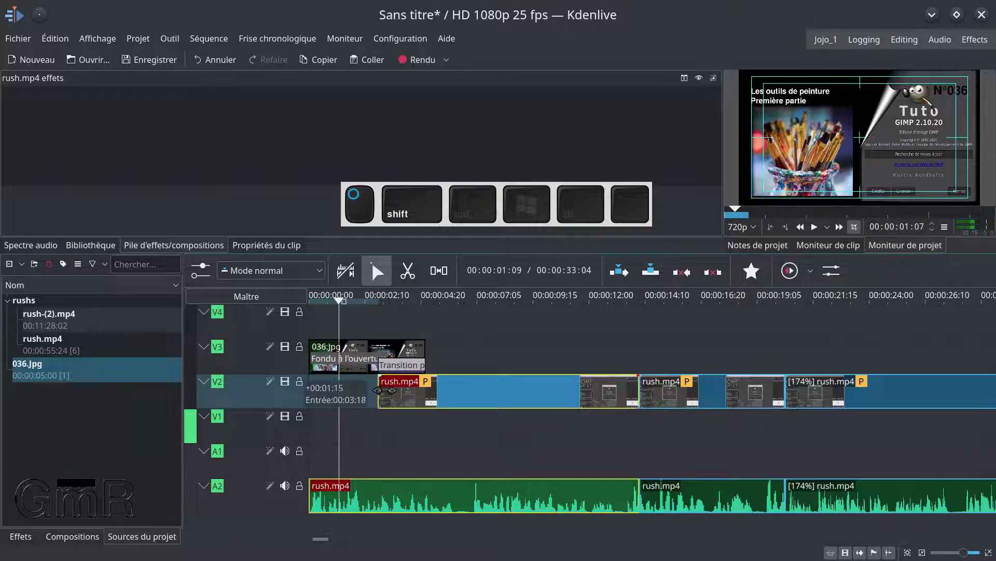
Play the timeline from the start through the transition between 036.jpg and the first rush.mp4 clip
click(381, 336)
drag(324, 329, 298, 322)
key(space)
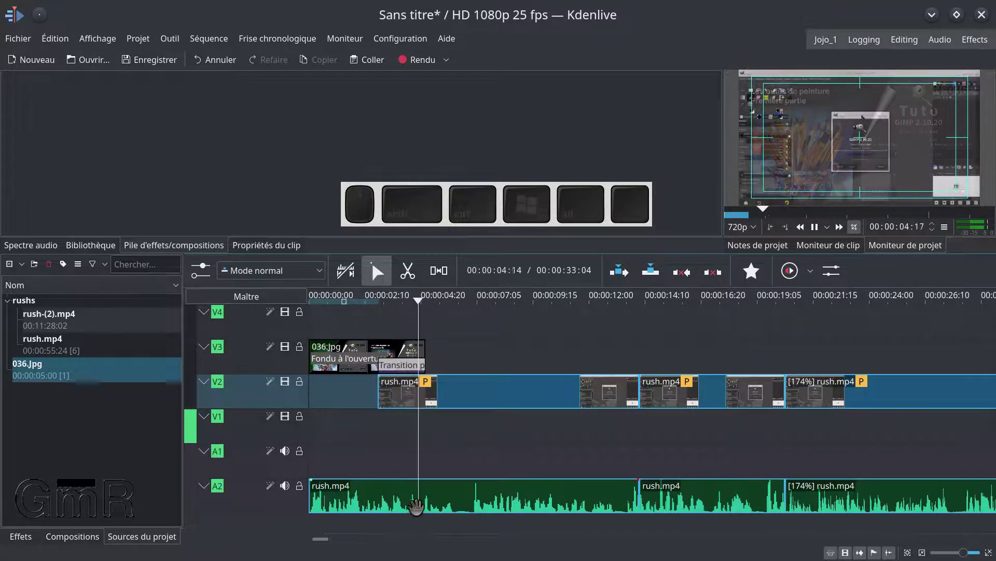
key(space)
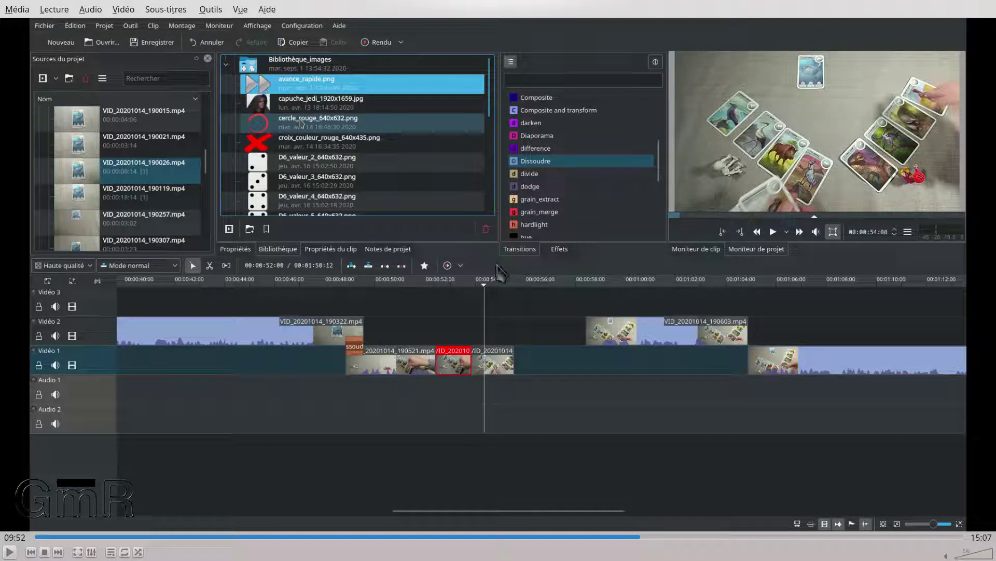
Play the recorded editing session in the media player from 09:52 to about 10:51, pause it and switch back to Kdenlive
click(9, 552)
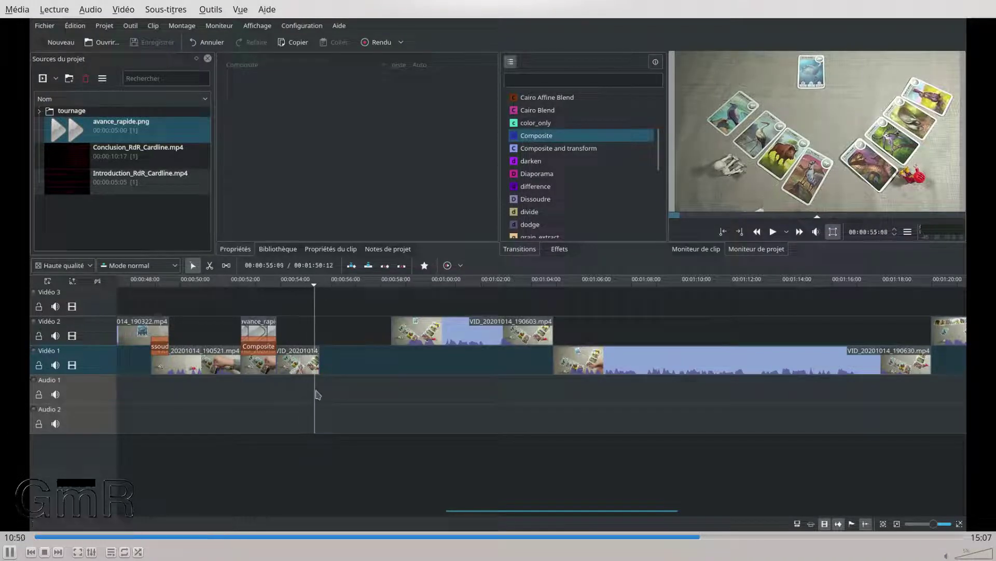
click(10, 552)
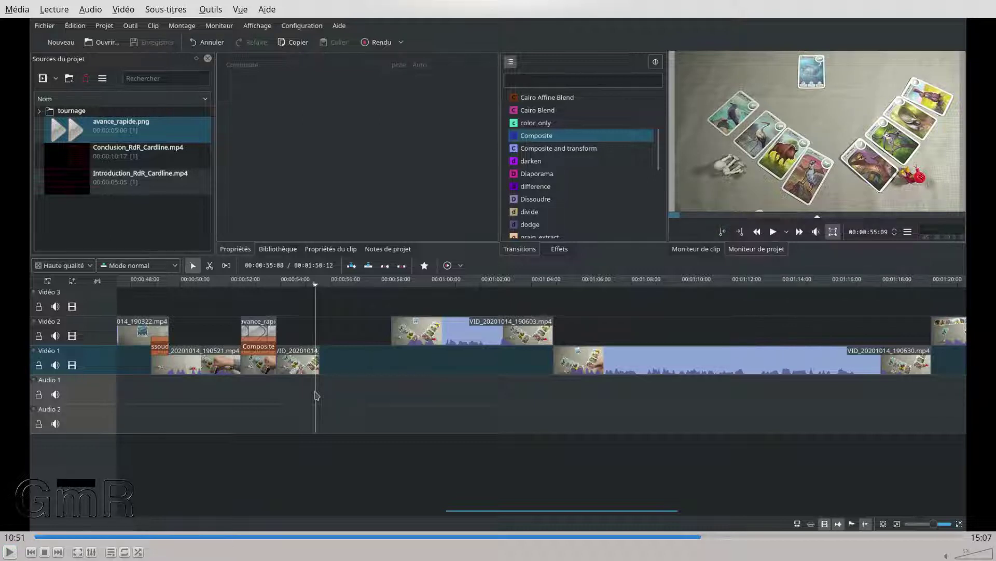
key(ctrl+F1)
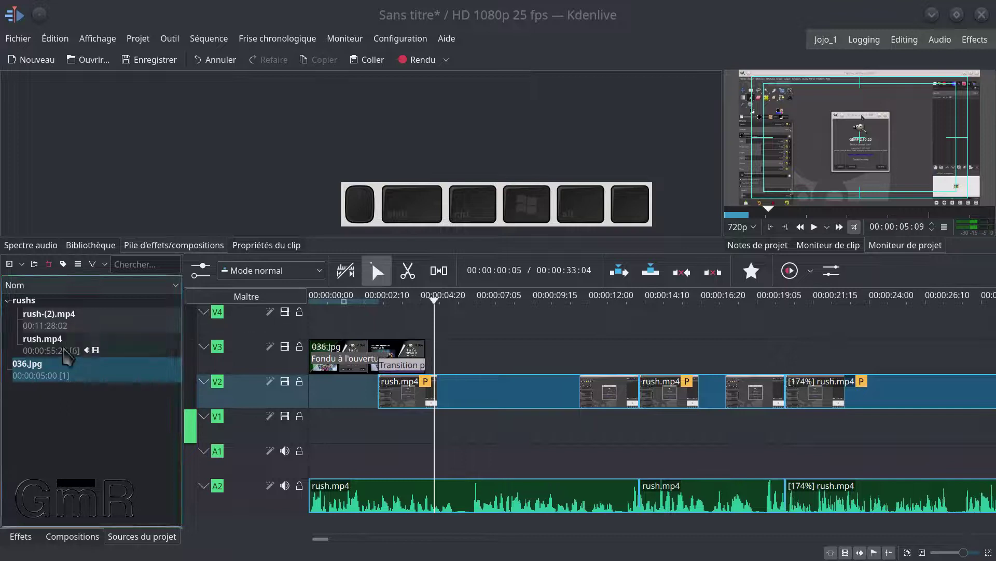
Add the Kit_vidéo folder from the library to the project sources and expand it there
click(98, 246)
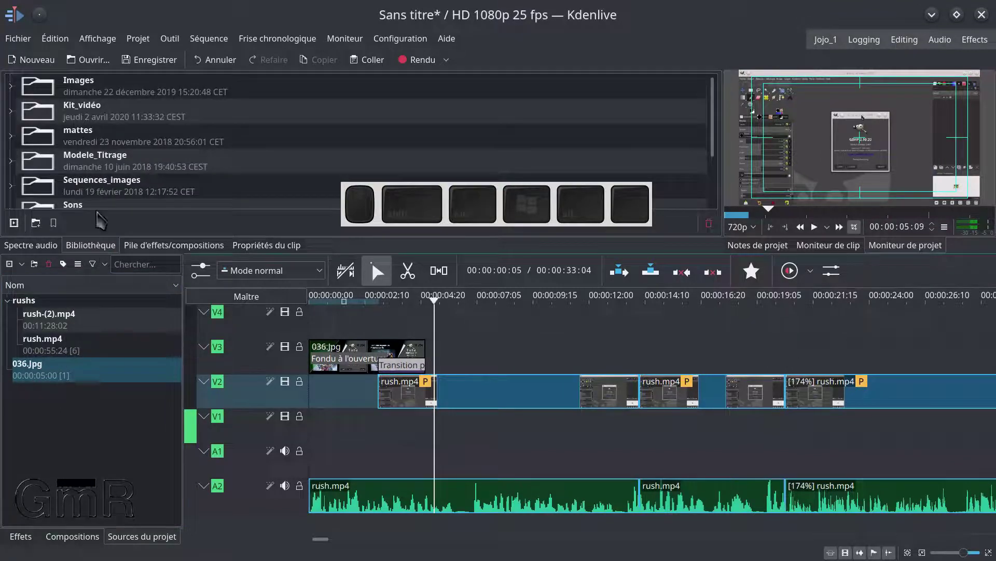
click(11, 111)
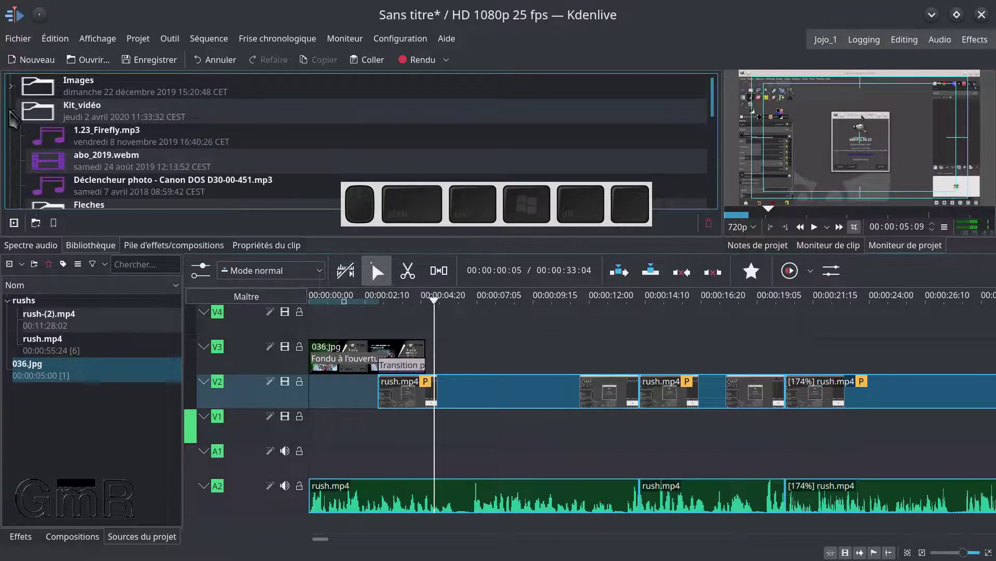
drag(47, 110, 65, 425)
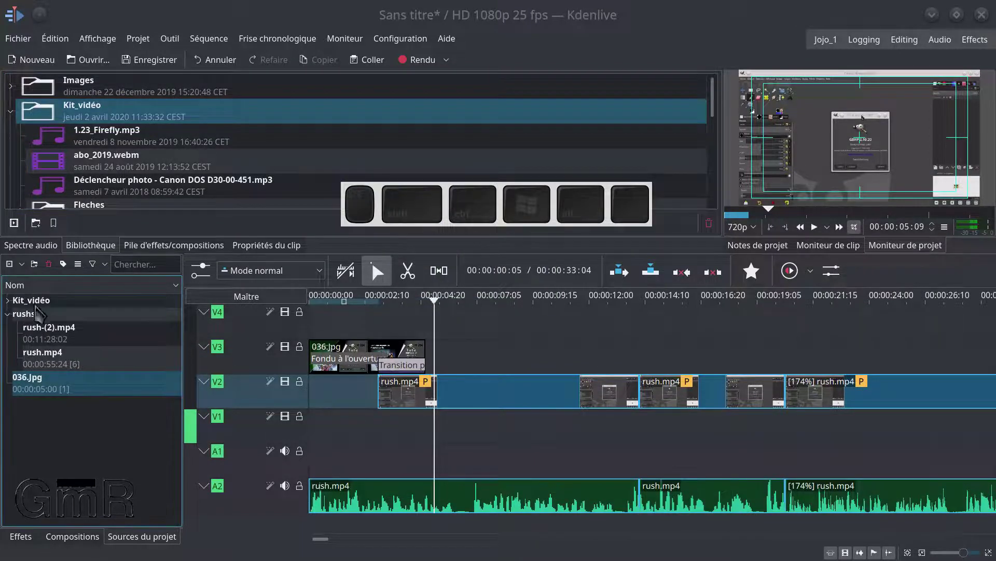
click(6, 299)
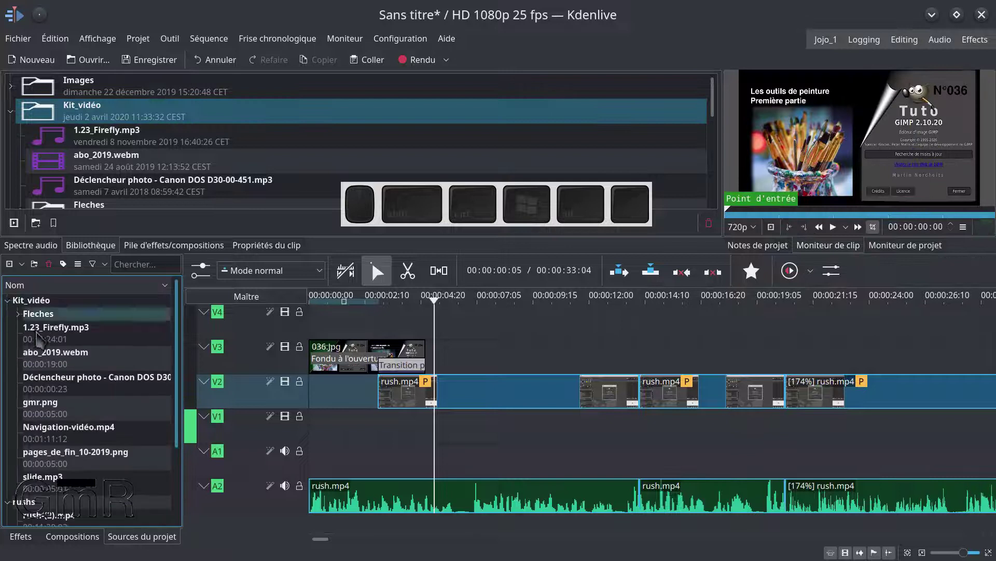
Place gmr.png on track V3 right after 036.jpg and extend its end far along the timeline over the rush clips
click(44, 408)
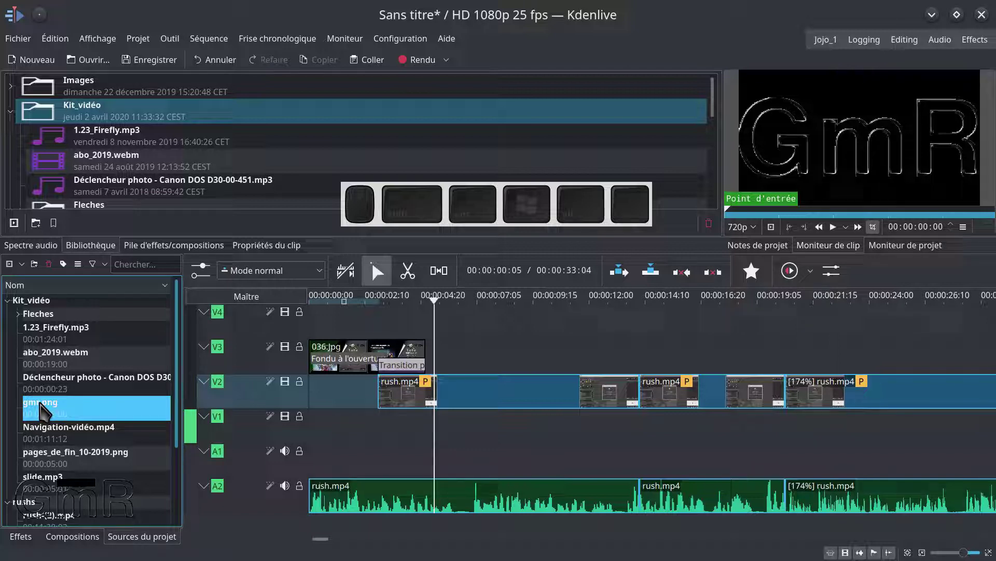
drag(40, 404, 353, 314)
drag(466, 360, 987, 353)
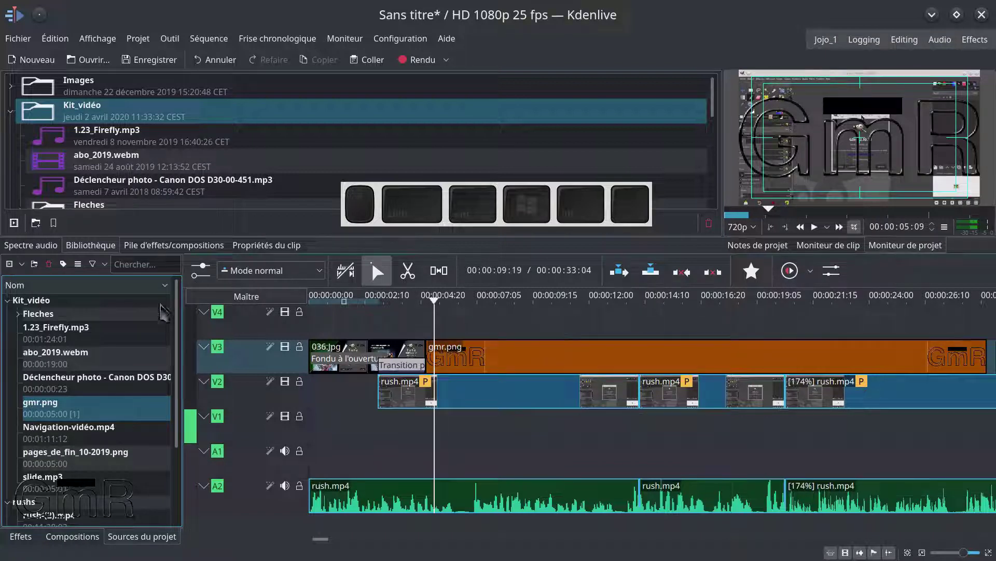
Apply the Position et zoom video effect from Transparence/Transformation to the gmr.png clip on track V3
click(21, 536)
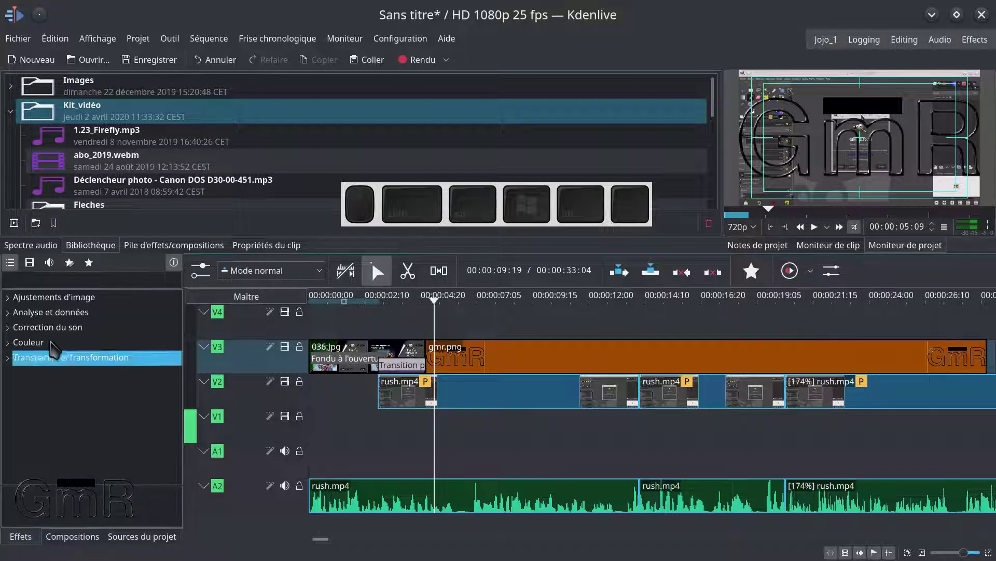
click(34, 265)
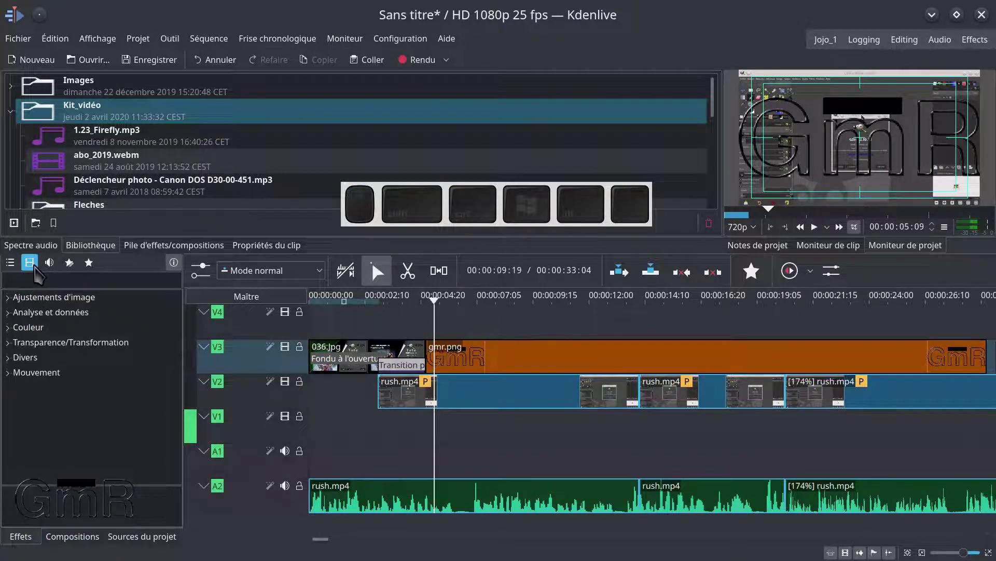
click(8, 343)
scroll(73, 376, down, 5)
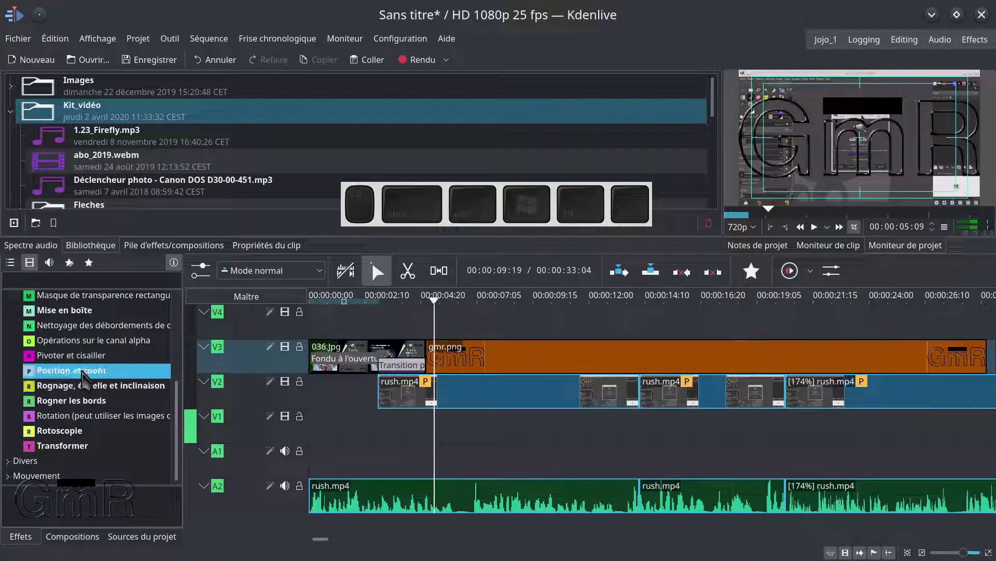
drag(83, 372, 549, 356)
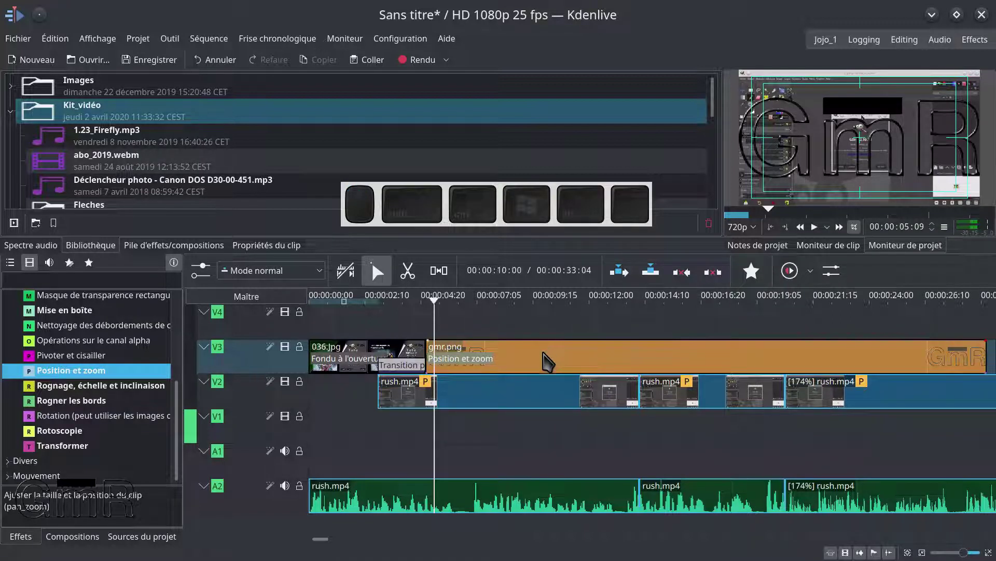
Scale the gmr.png logo to 20% in its Position et zoom effect and move it to the frame's lower-left area at about X 139, Y 742
click(147, 246)
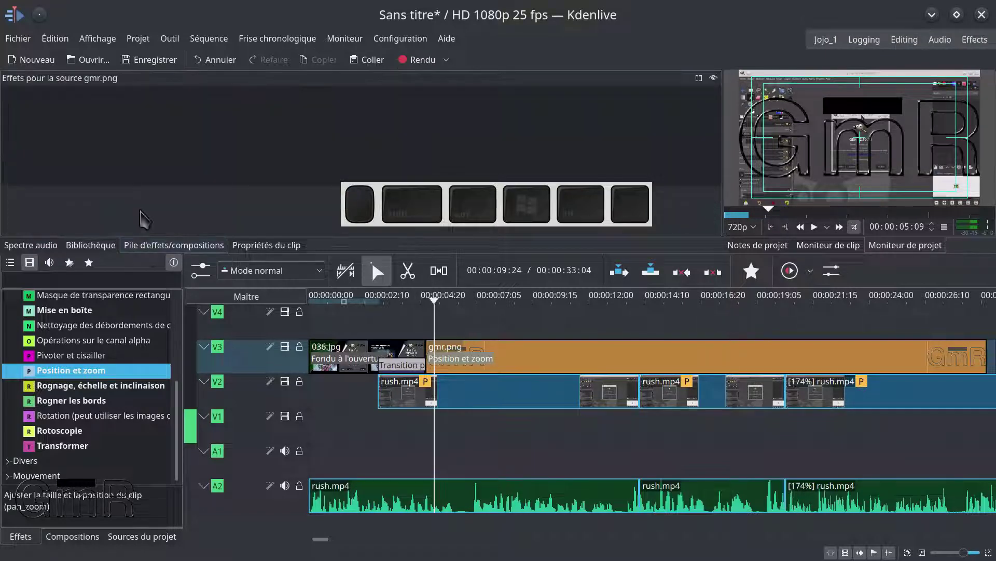
click(501, 356)
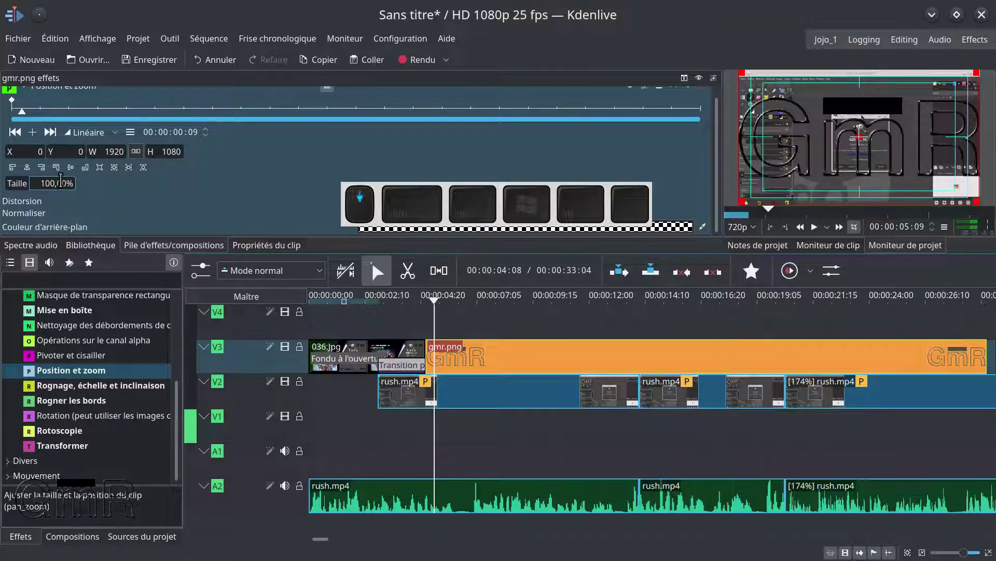
scroll(61, 180, down, 10)
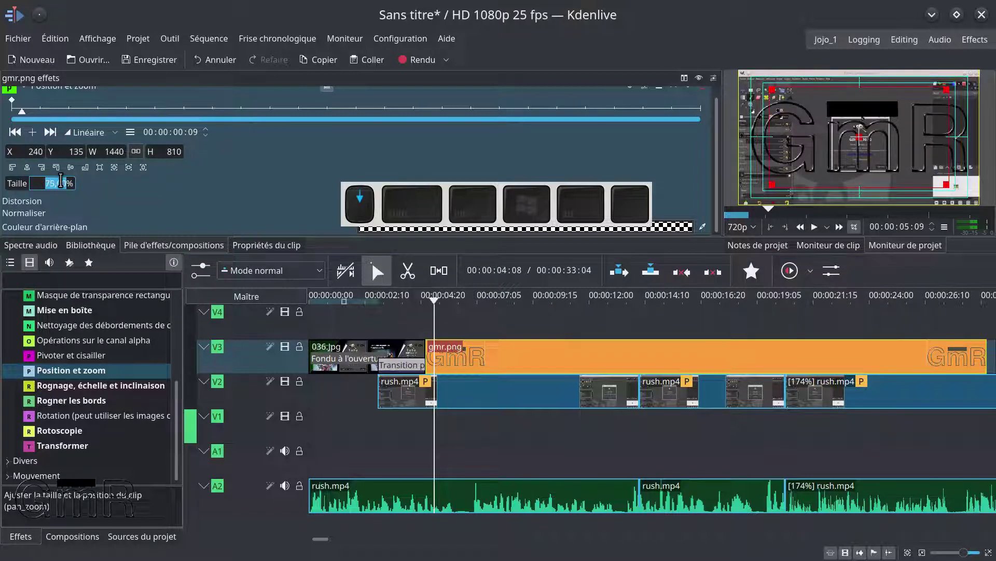
scroll(60, 181, down, 2)
scroll(61, 181, down, 4)
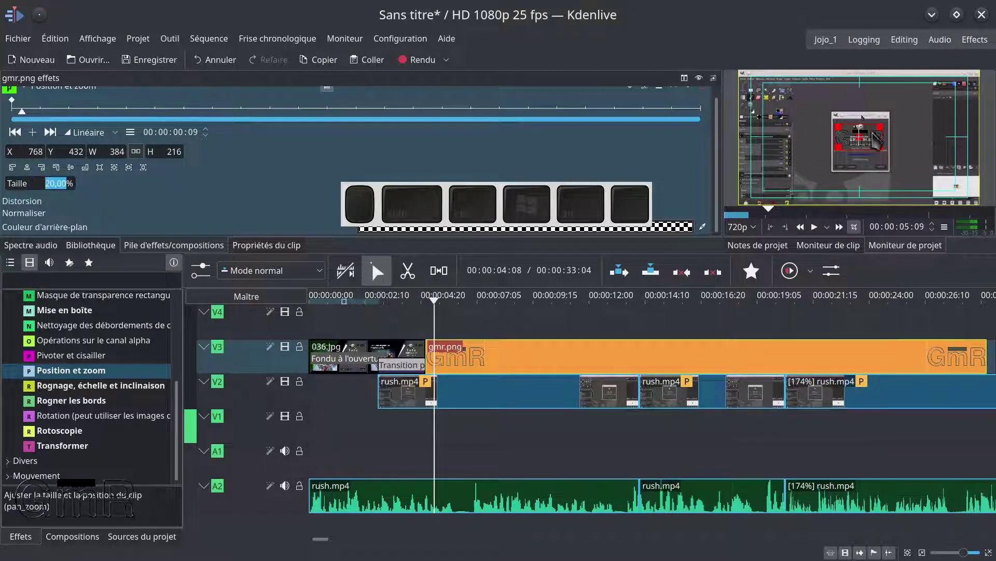
drag(840, 147, 783, 167)
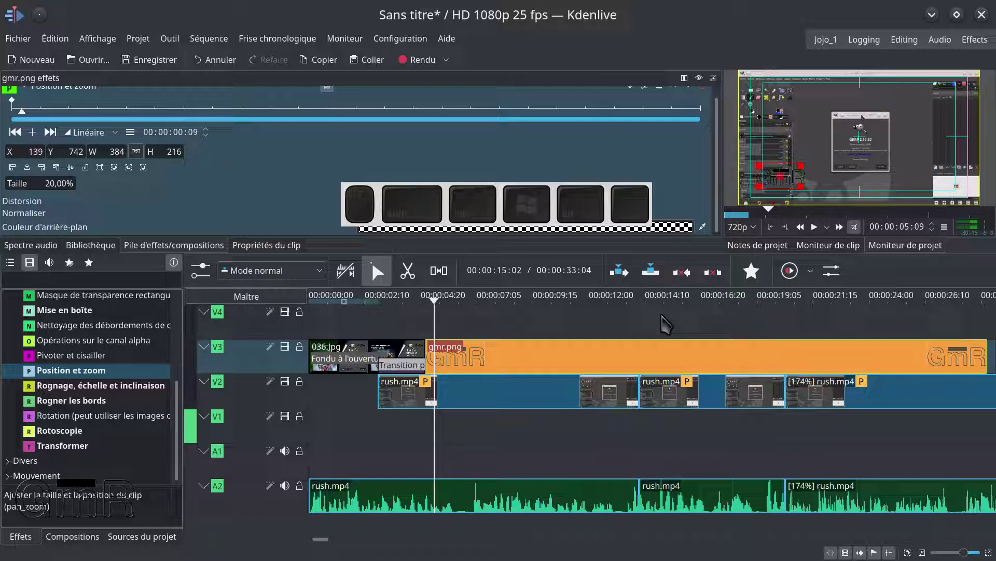
Check the favourites option of the Position et zoom effect in the effects list without changing it
click(60, 374)
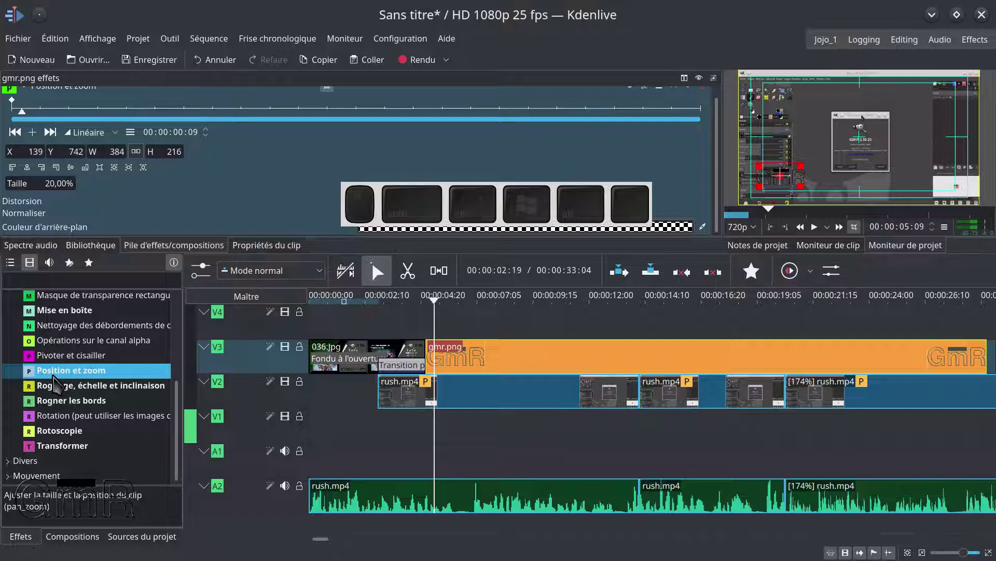
right_click(55, 375)
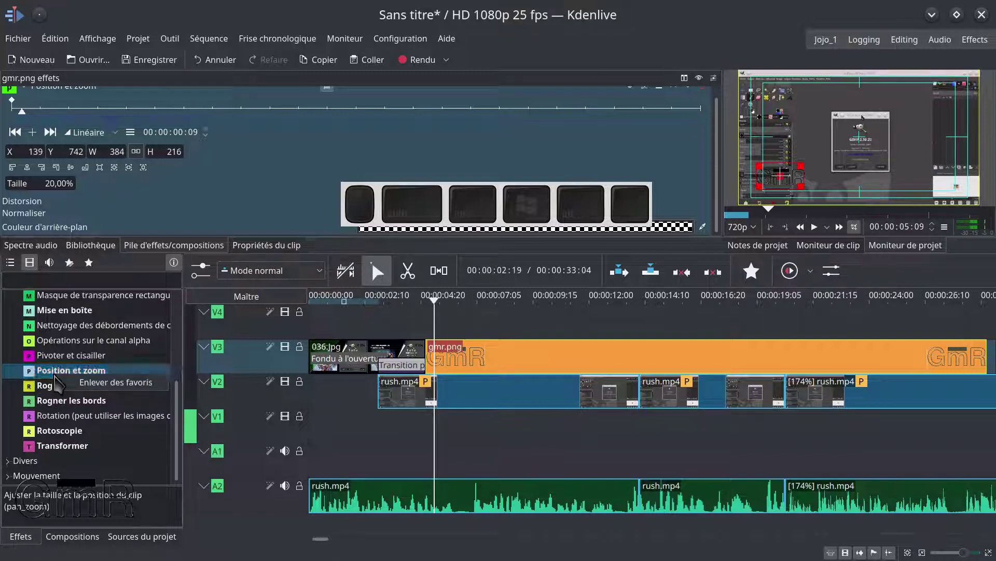
click(104, 383)
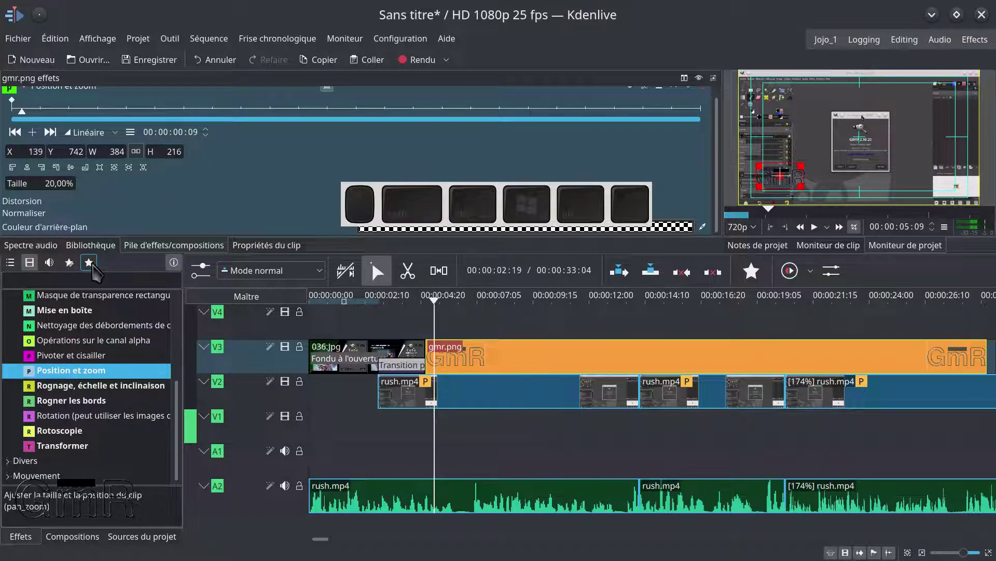
Replace the Position et zoom effect on the gmr.png timeline clip with the saved Logo effect from the favourites
click(535, 362)
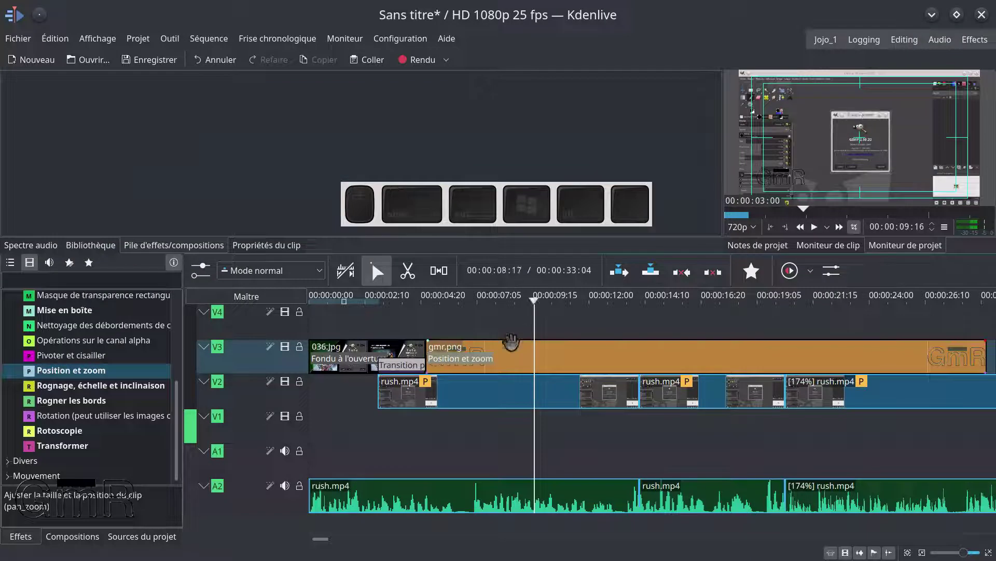
click(504, 352)
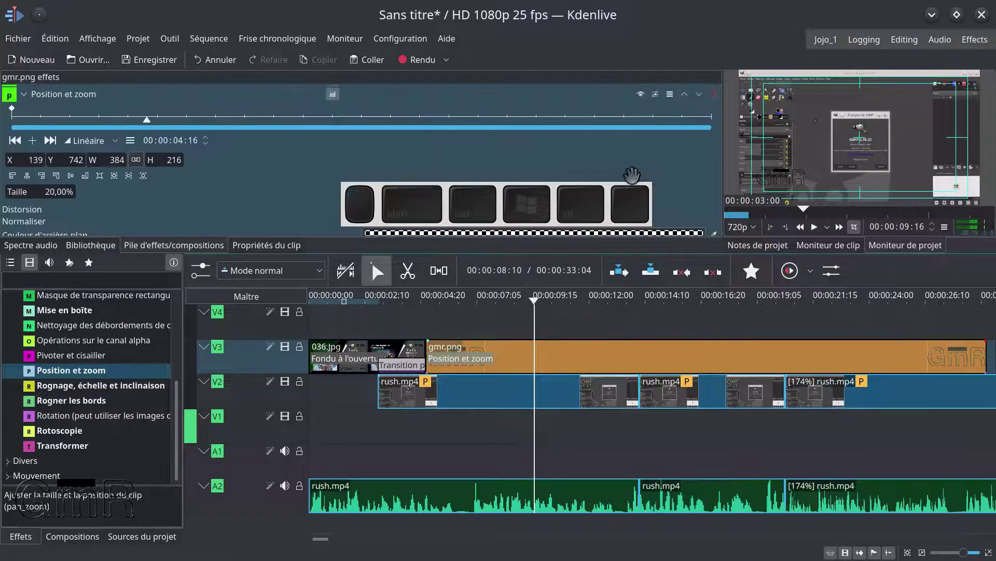
click(703, 95)
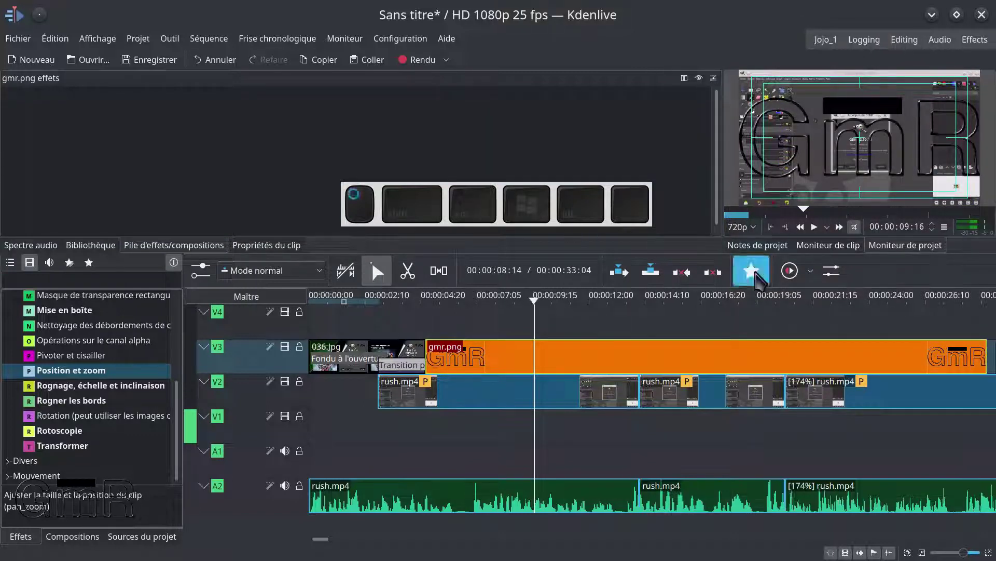
click(756, 275)
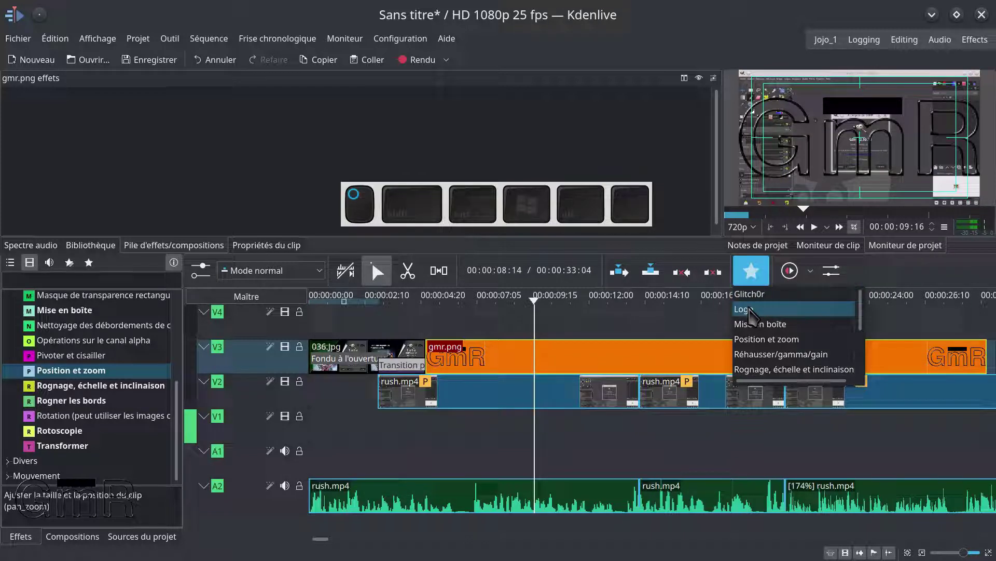
drag(750, 312, 639, 362)
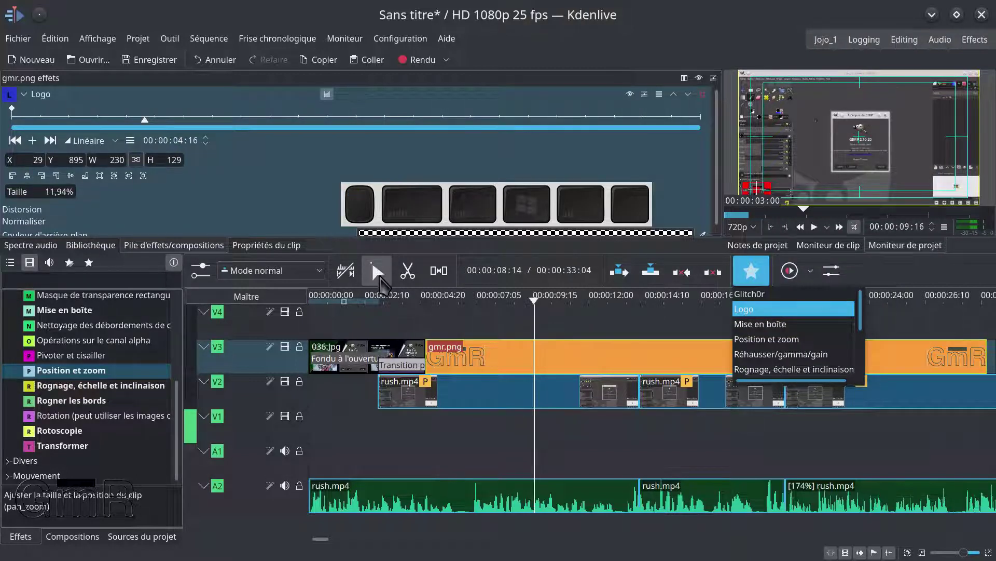
Examine the timeline tools, the favourite effects list and the preset and save options of the Logo effect
click(441, 279)
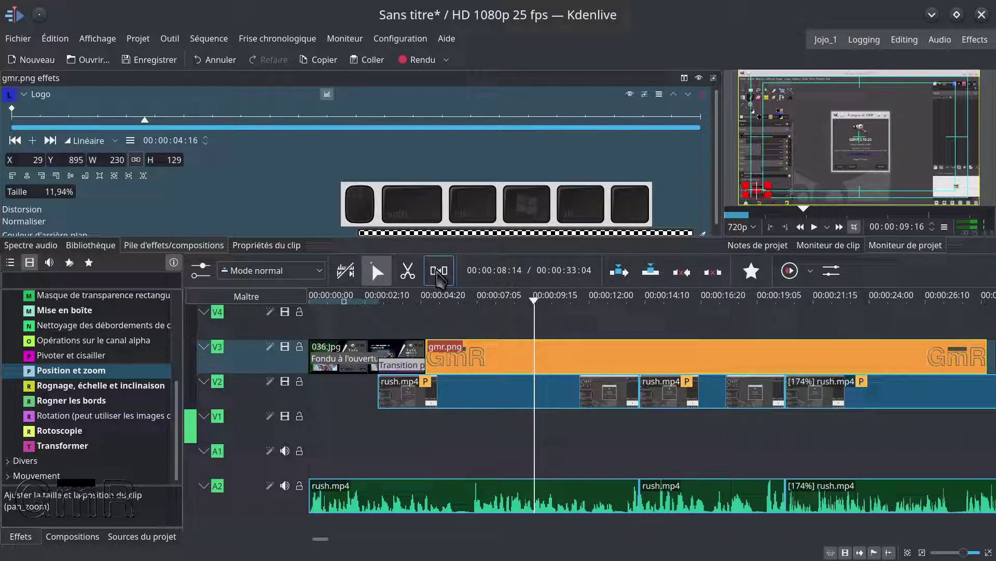
click(378, 273)
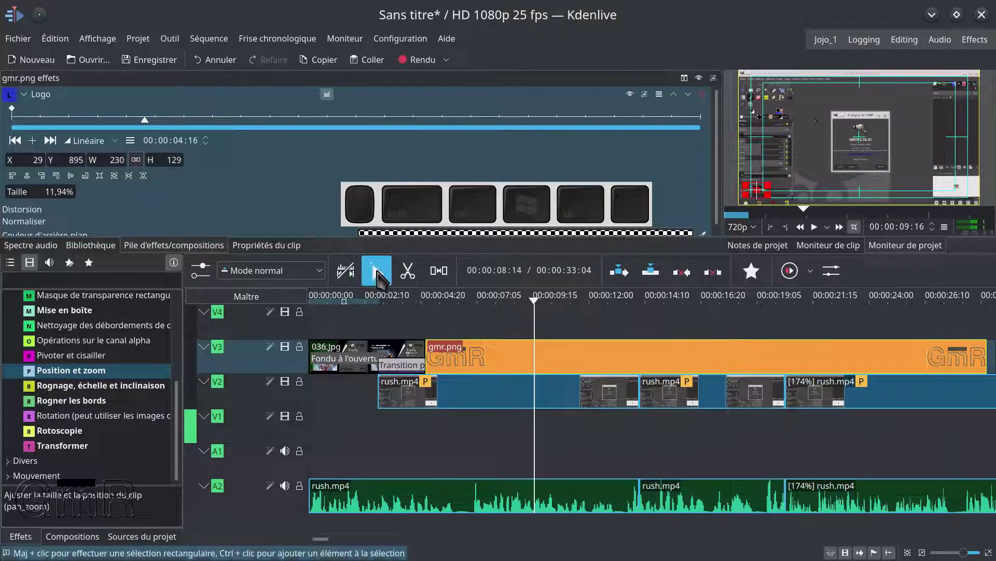
click(751, 270)
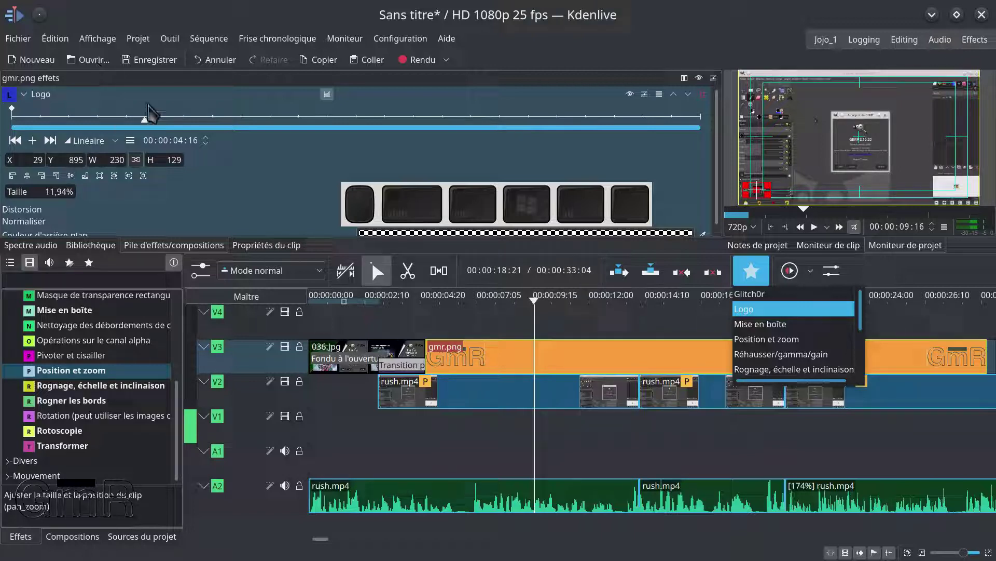
click(643, 92)
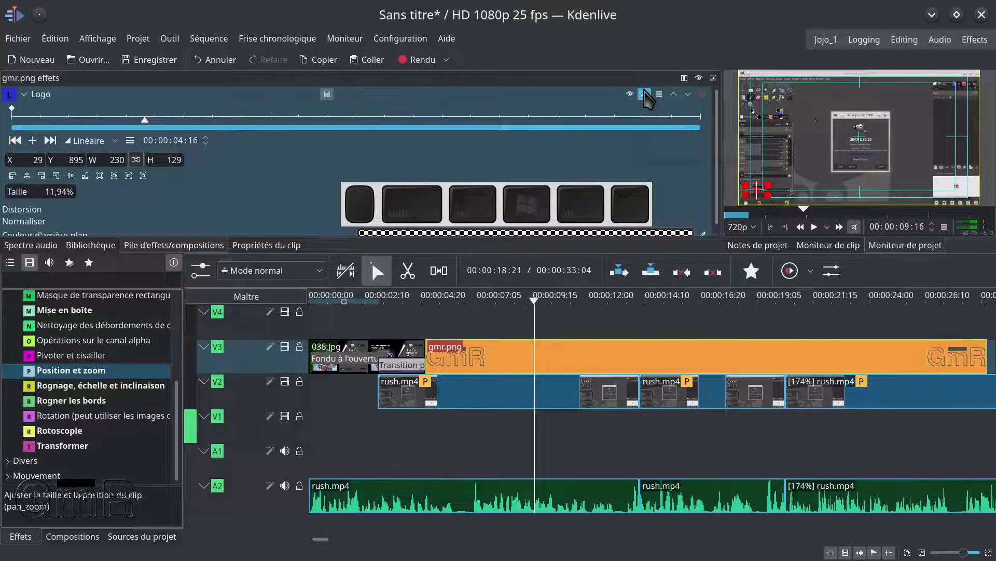
click(645, 94)
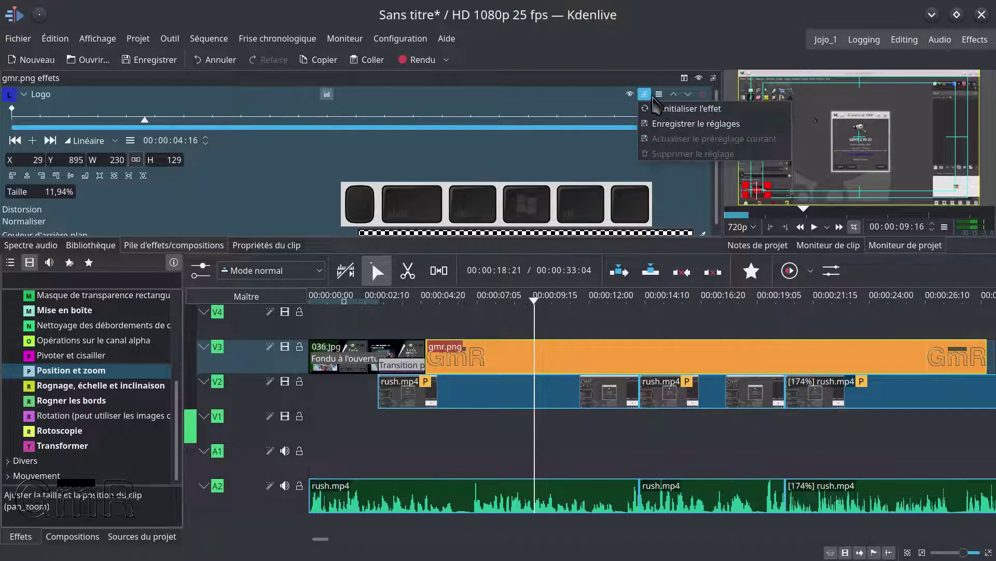
click(655, 96)
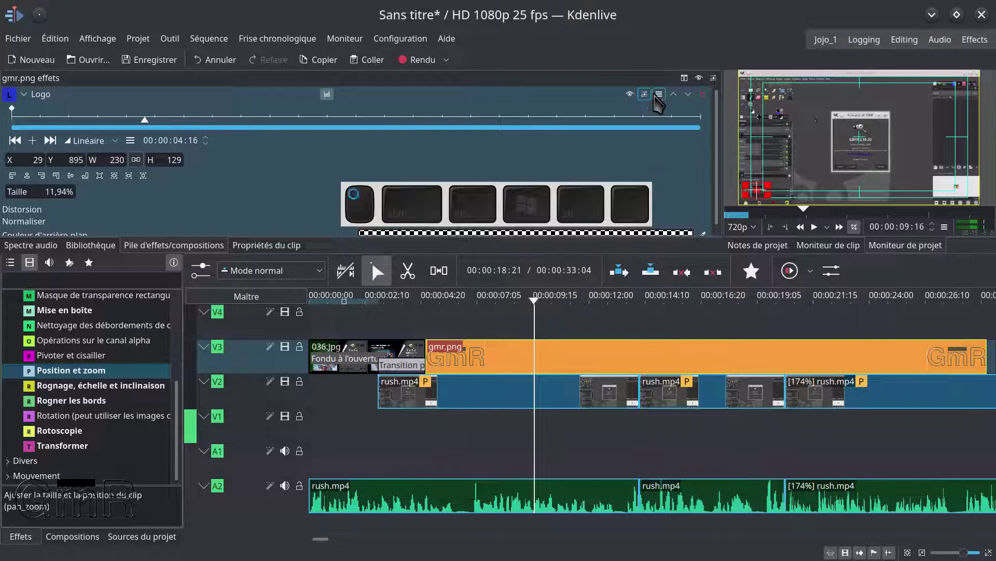
click(656, 95)
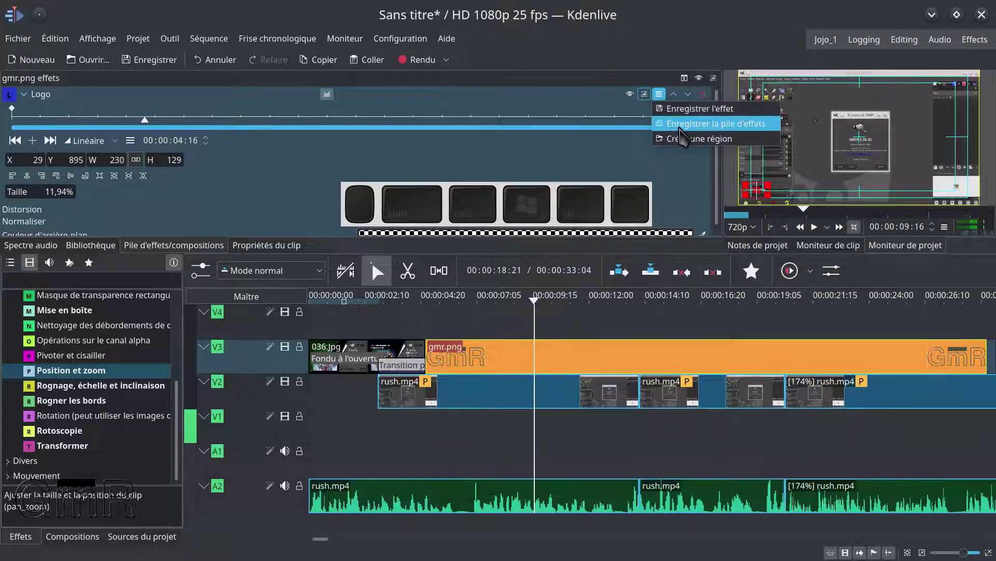
click(555, 95)
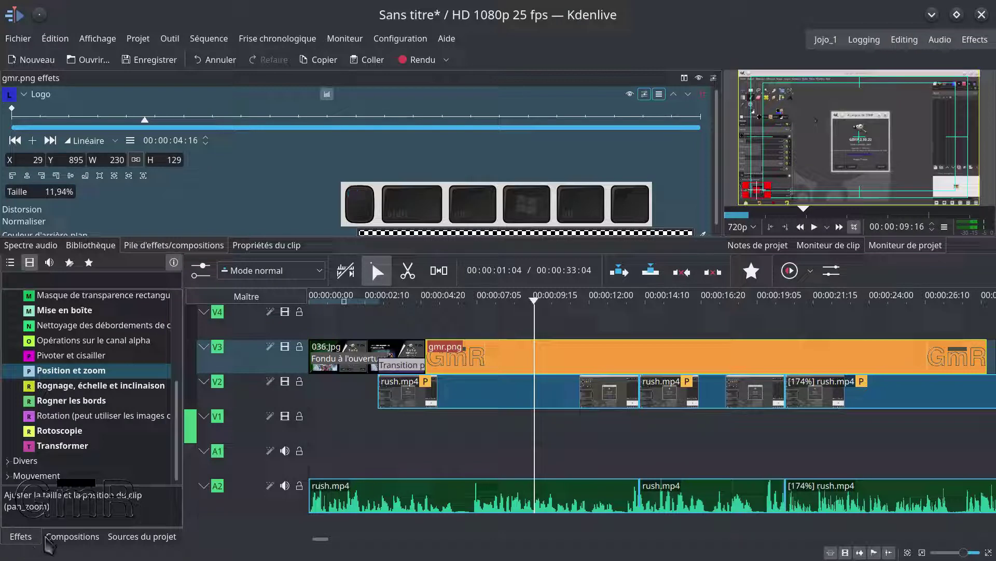
Look at the effect stack of the gmr.png source and remove the Logo effect from the gmr.png clip on track V3
click(161, 538)
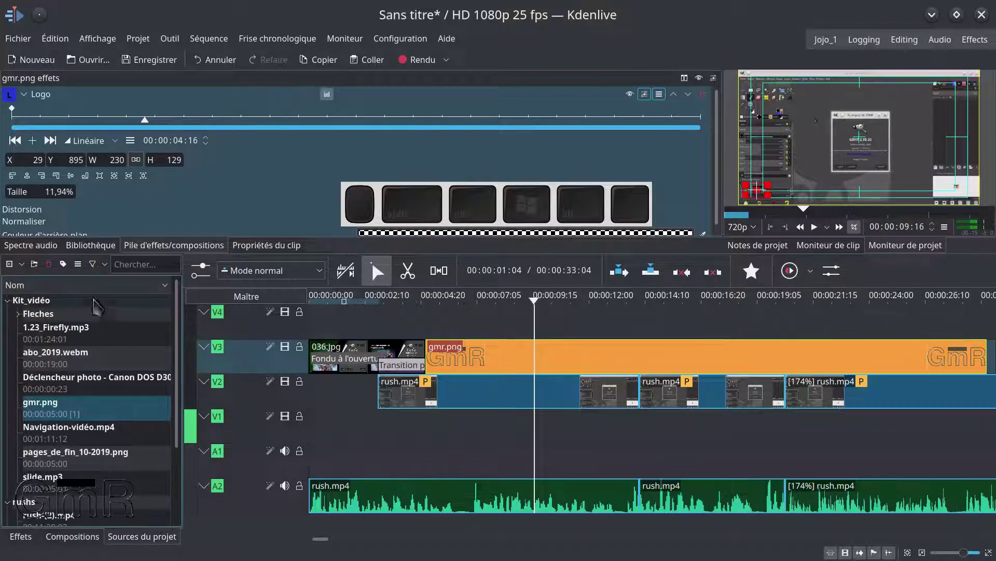
click(41, 412)
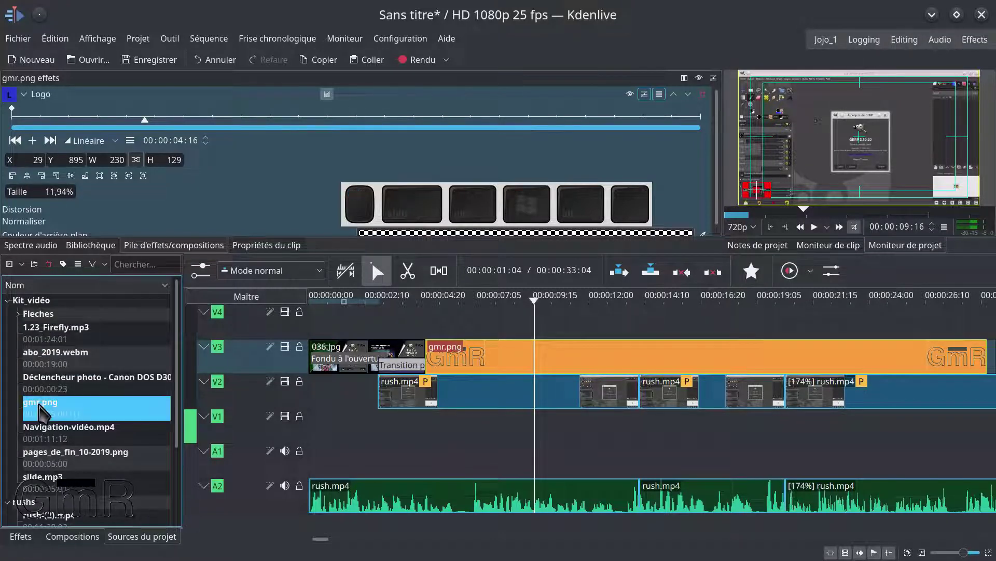
click(40, 410)
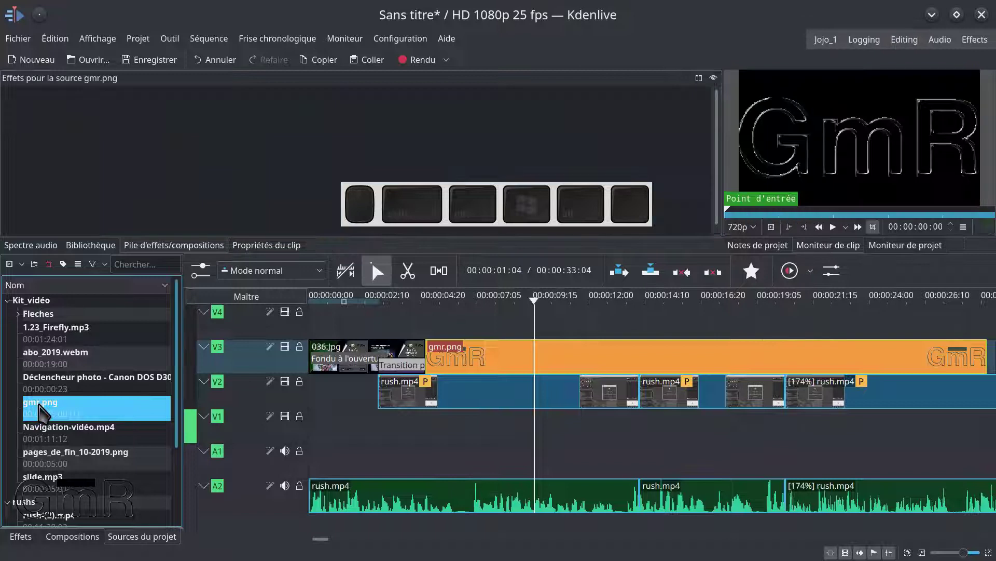
click(507, 358)
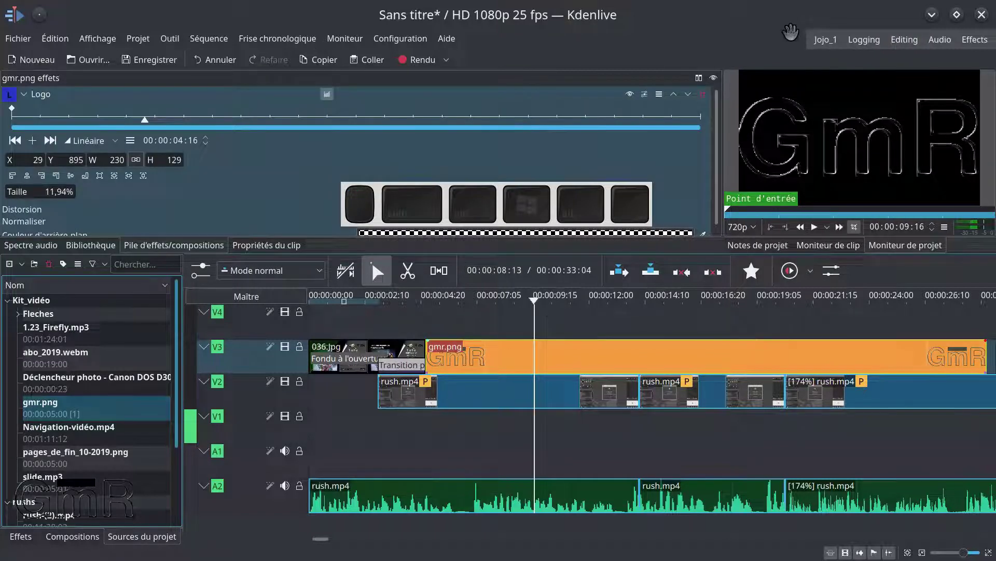
click(703, 94)
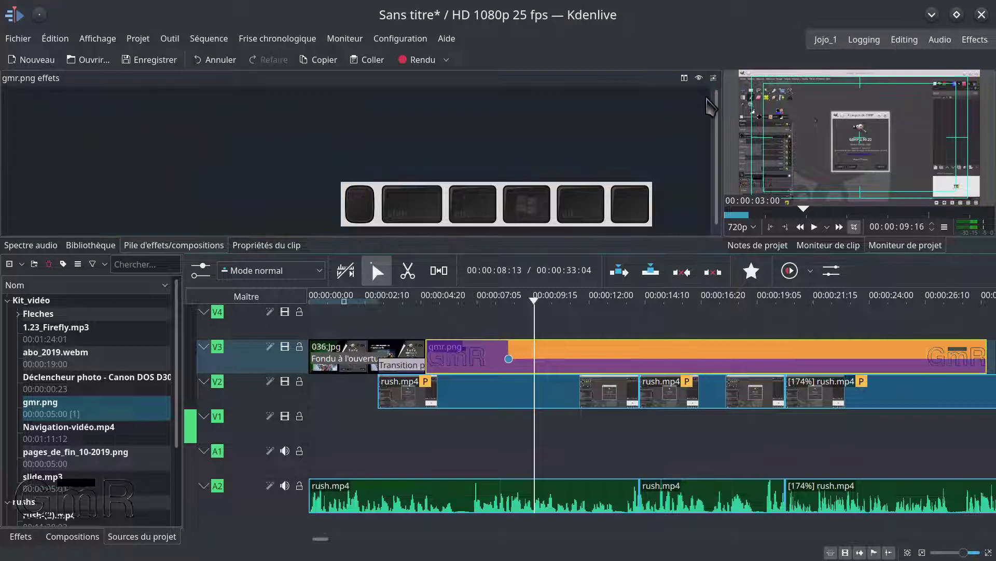
Delete the gmr.png clip from track V3 of the timeline
click(39, 412)
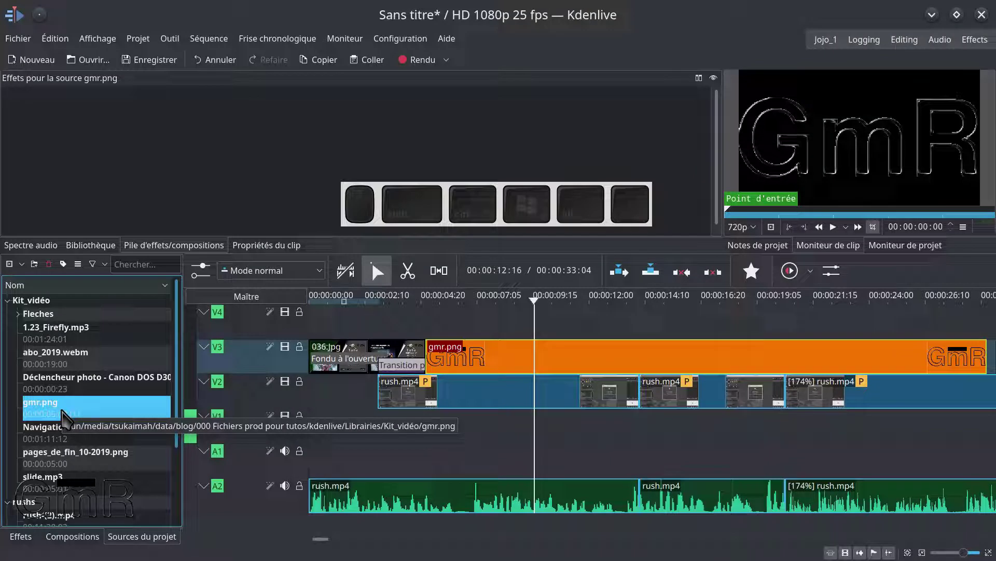
click(565, 357)
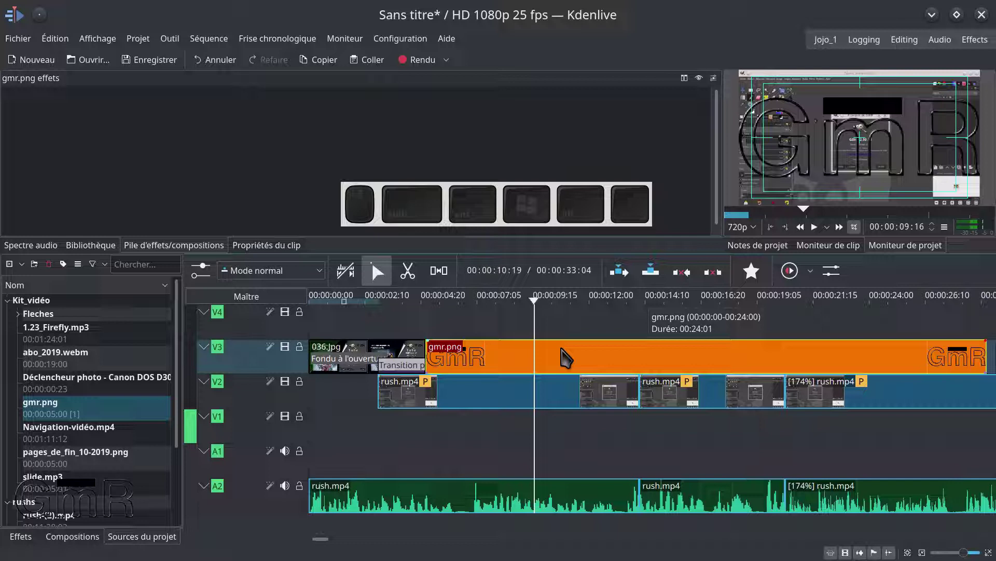
key(Delete)
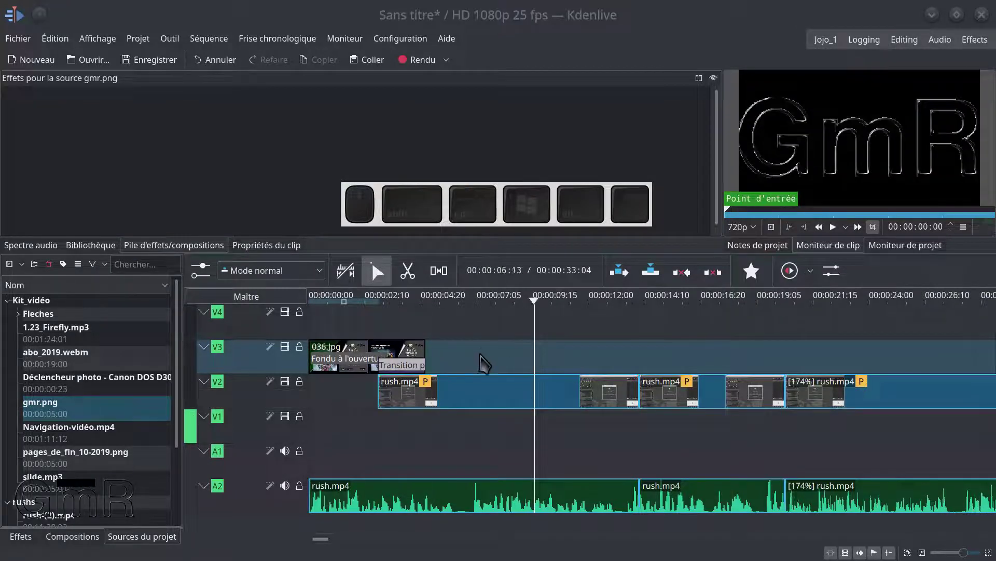
Inspect the clip properties of the abo_2019.webm and gmr.png sources and return to the effect stack of the gmr.png source
click(49, 410)
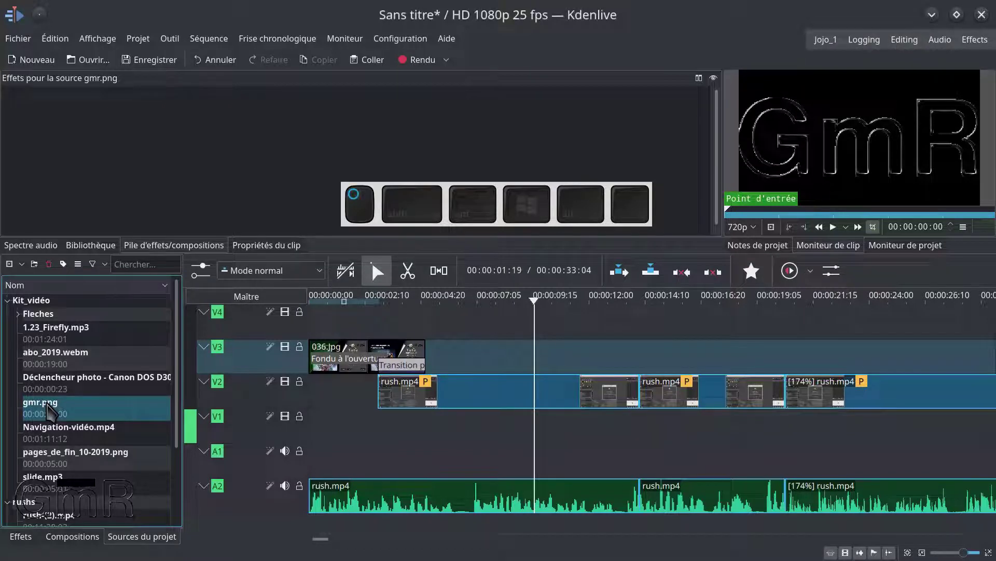
click(90, 245)
click(134, 247)
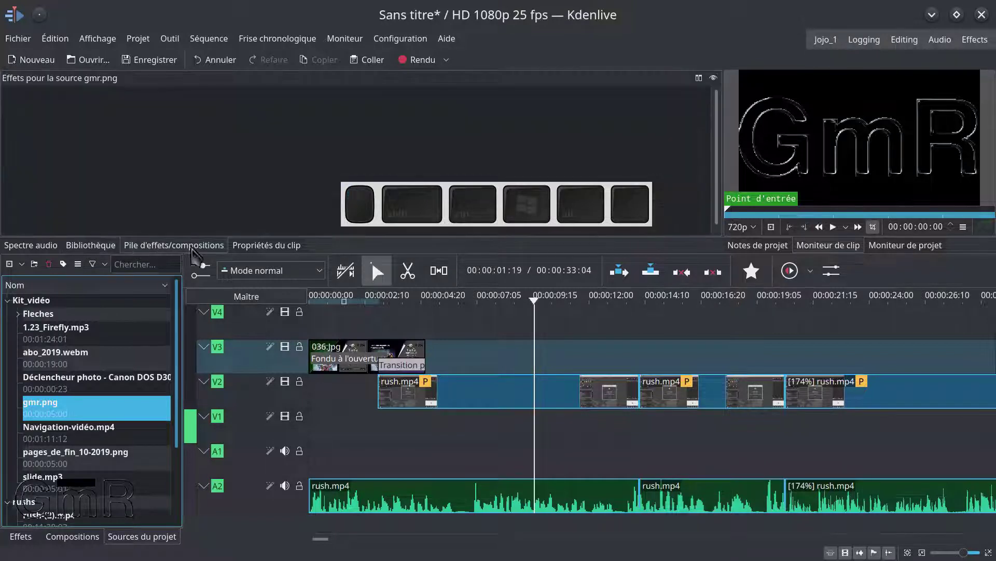
click(49, 358)
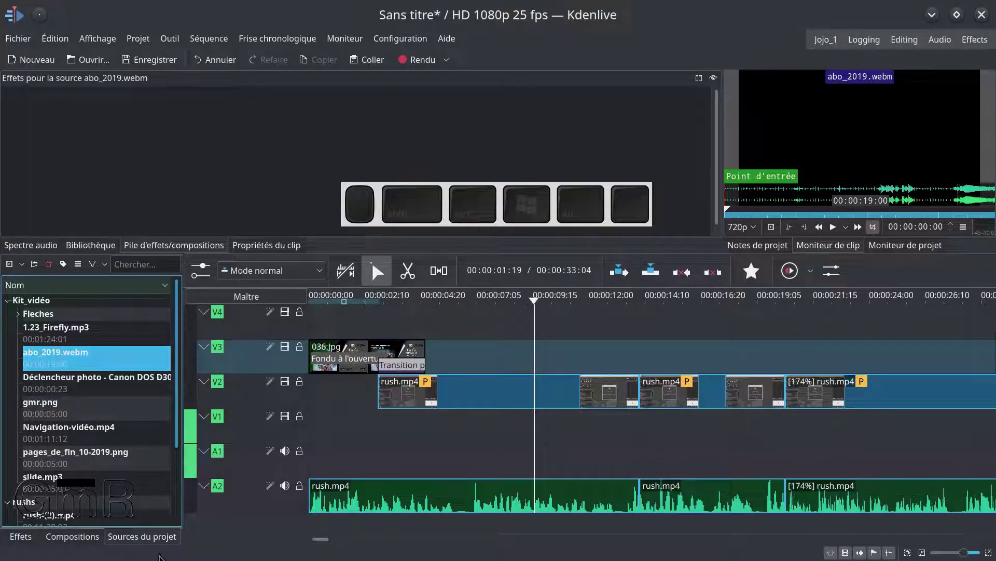
click(270, 245)
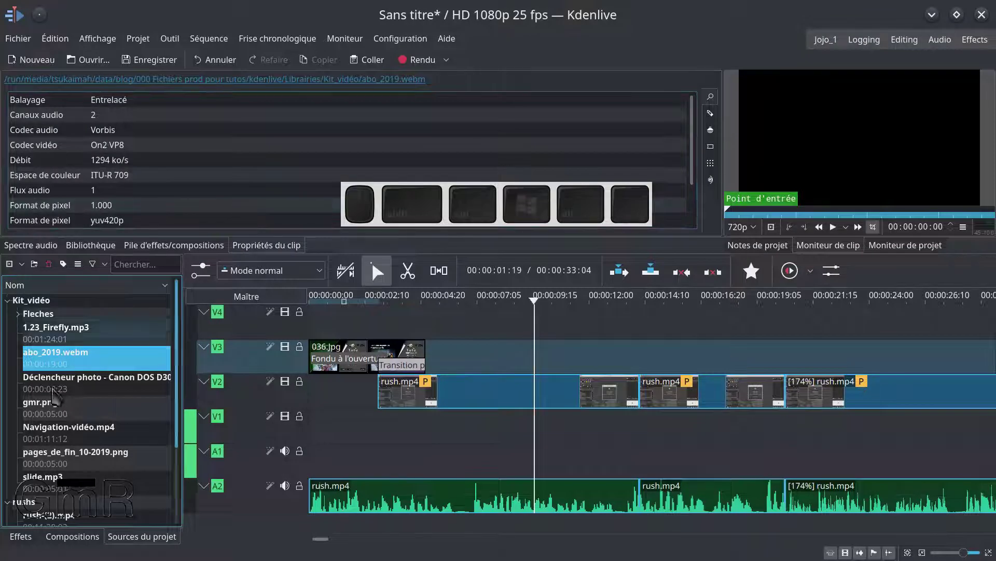
click(51, 410)
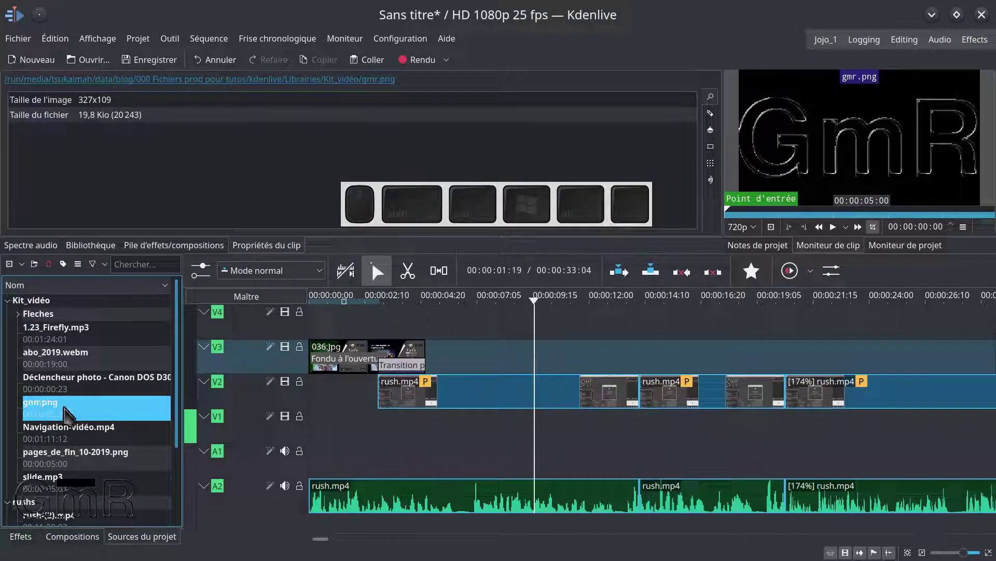
click(160, 246)
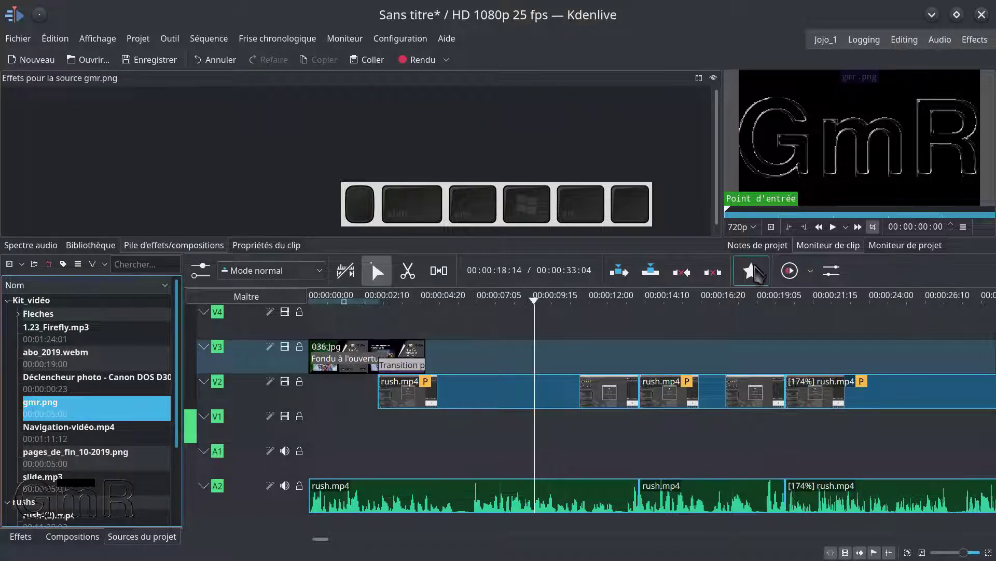
Apply the favourite Logo effect to the gmr.png source in the project bin
click(751, 270)
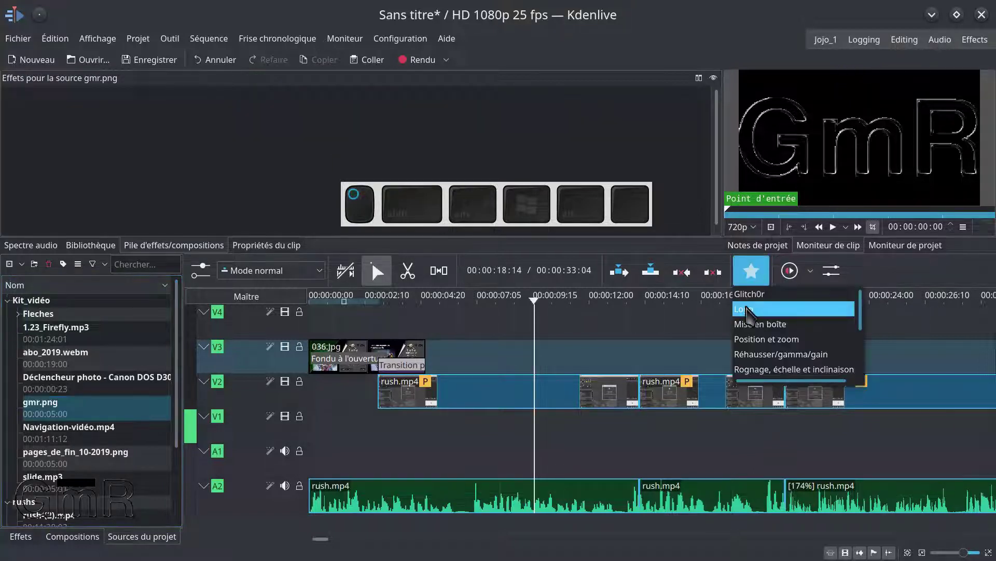
drag(747, 311, 209, 130)
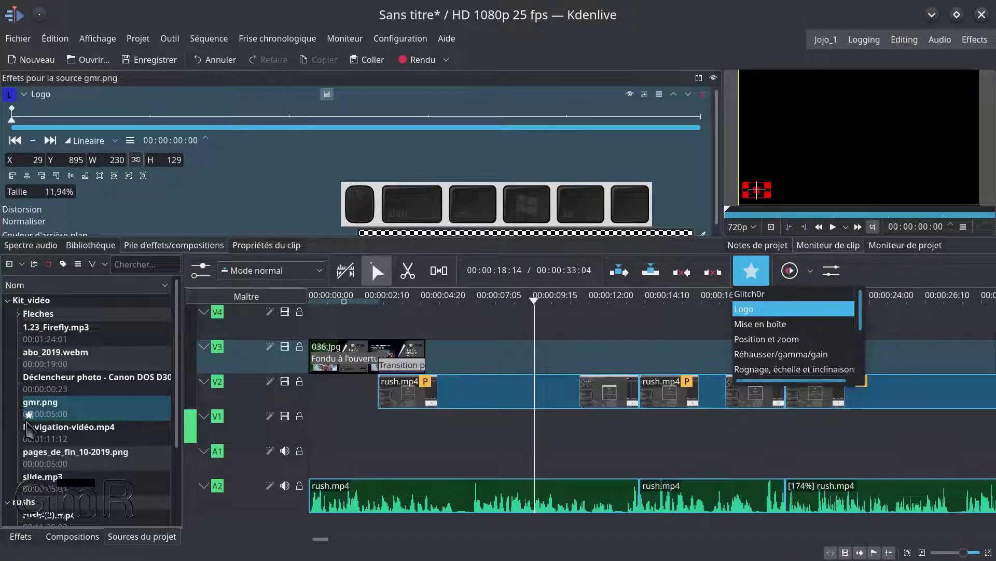
click(76, 383)
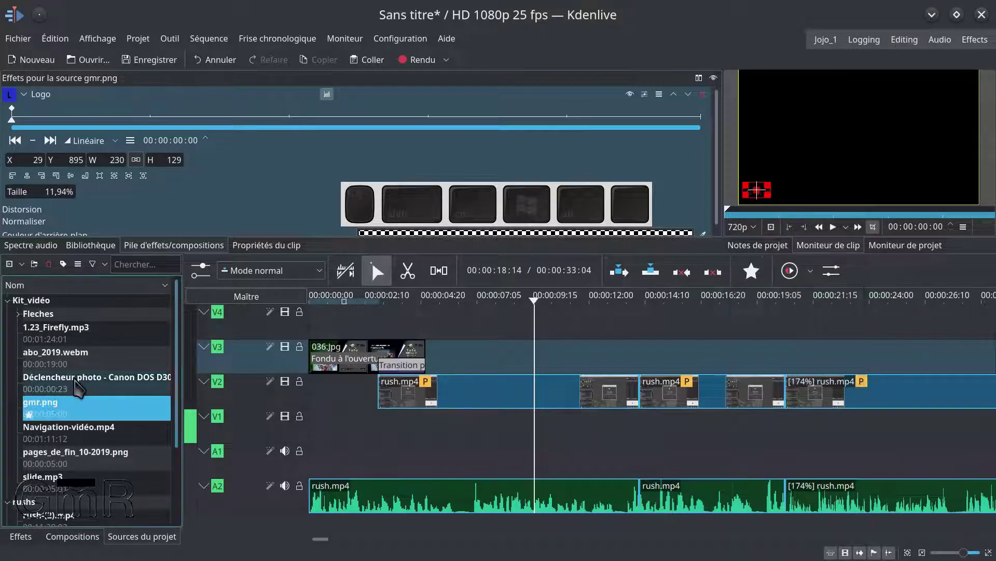
click(77, 384)
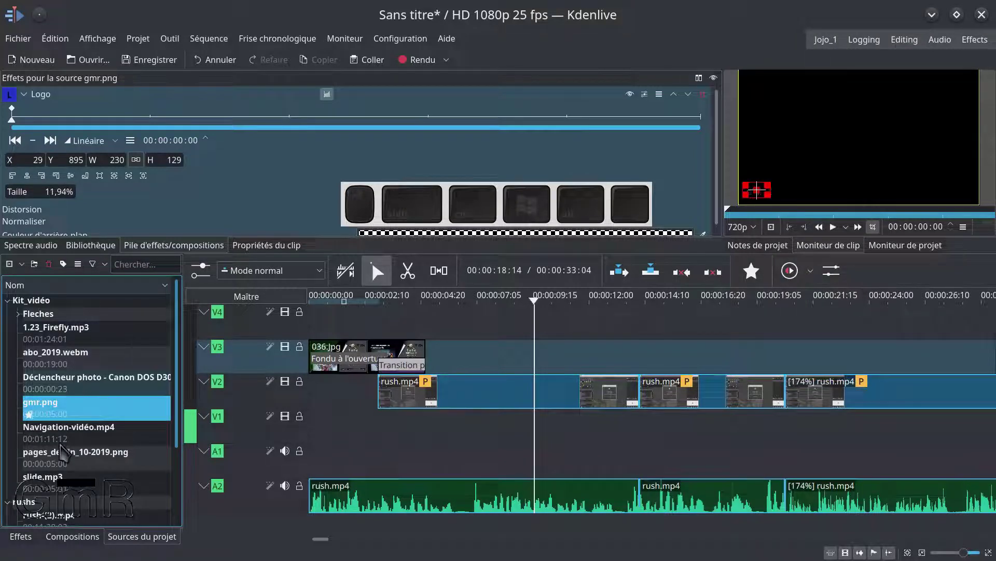
Place the gmr.png source on track V3 at about 8 seconds and move the playhead over it to preview the logo
click(57, 441)
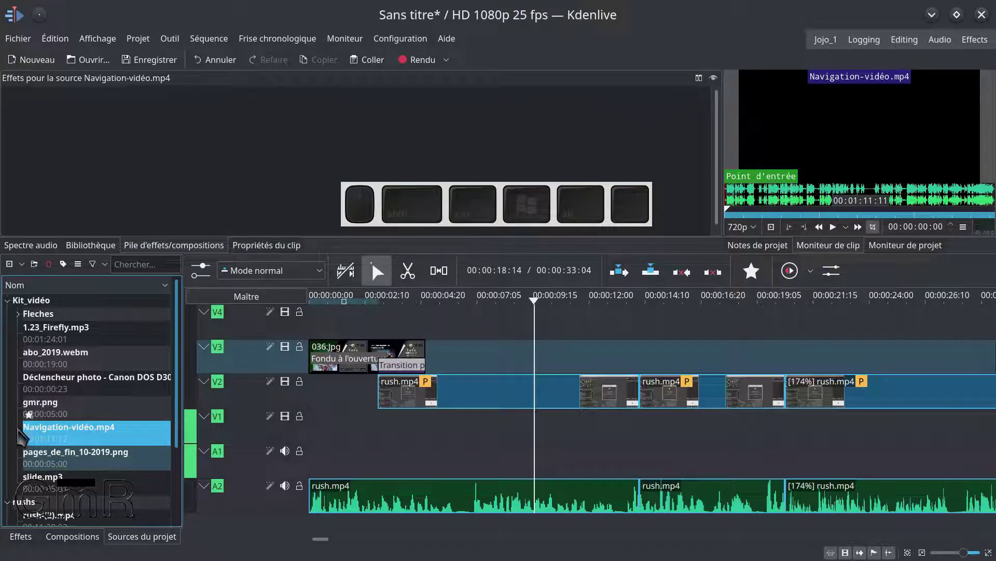
click(49, 464)
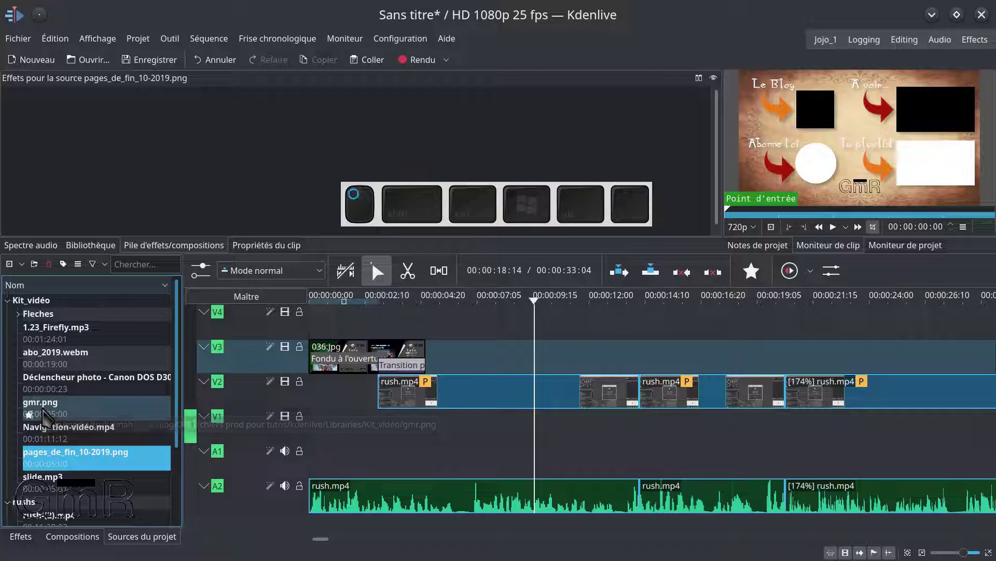
click(44, 413)
drag(44, 410, 490, 366)
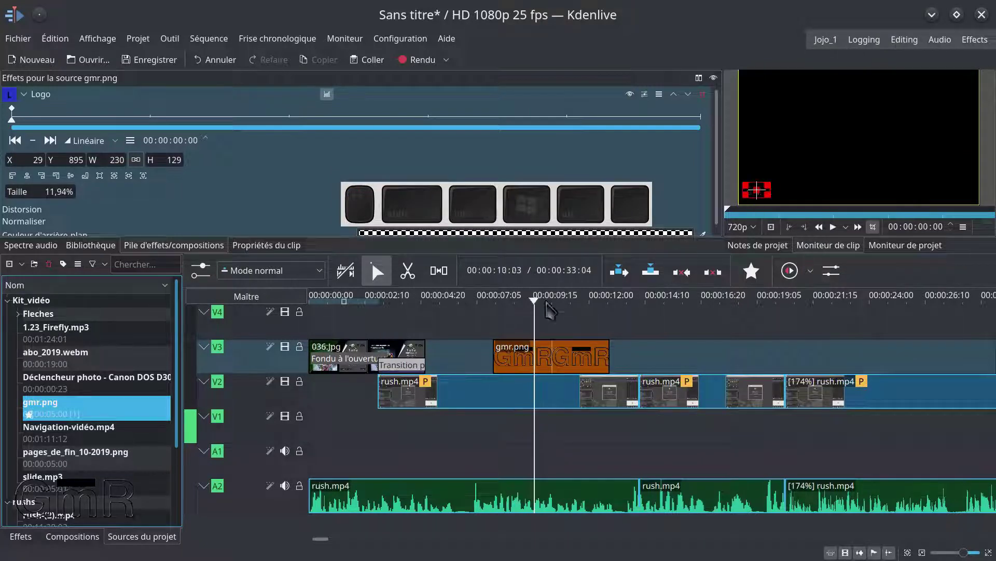
click(544, 300)
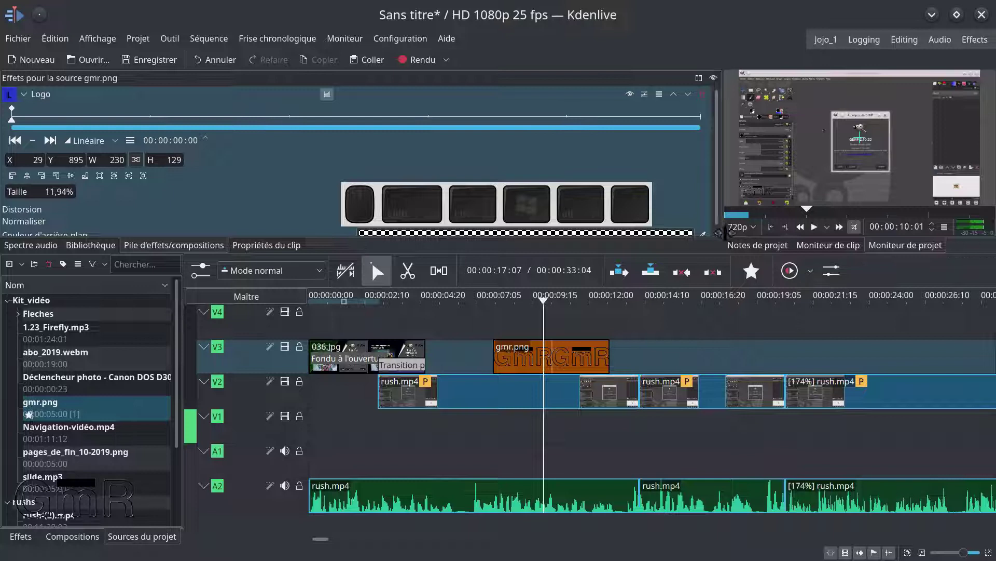
View the Editing workspace layout, then return to the Jojo_1 layout
drag(717, 226, 717, 233)
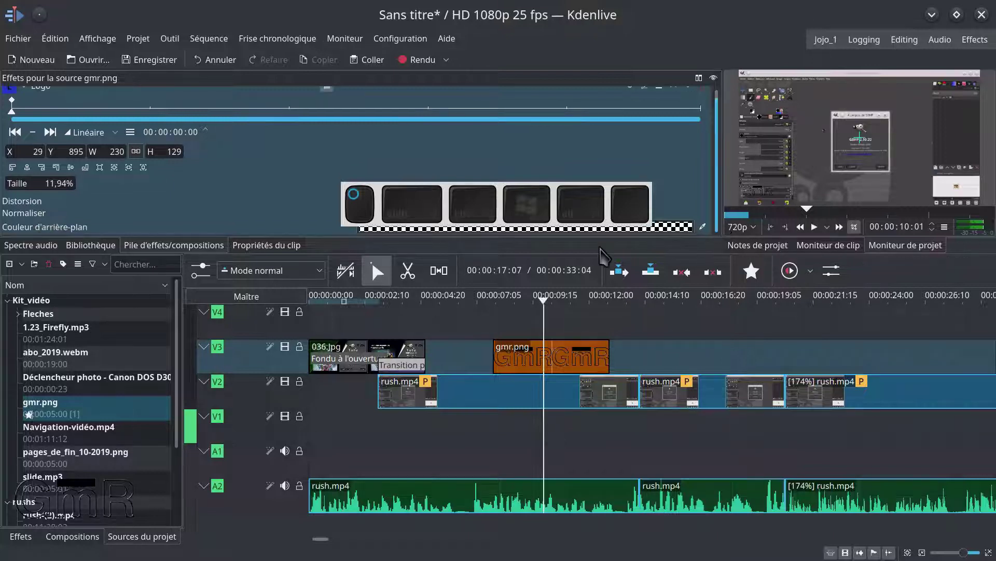
click(915, 42)
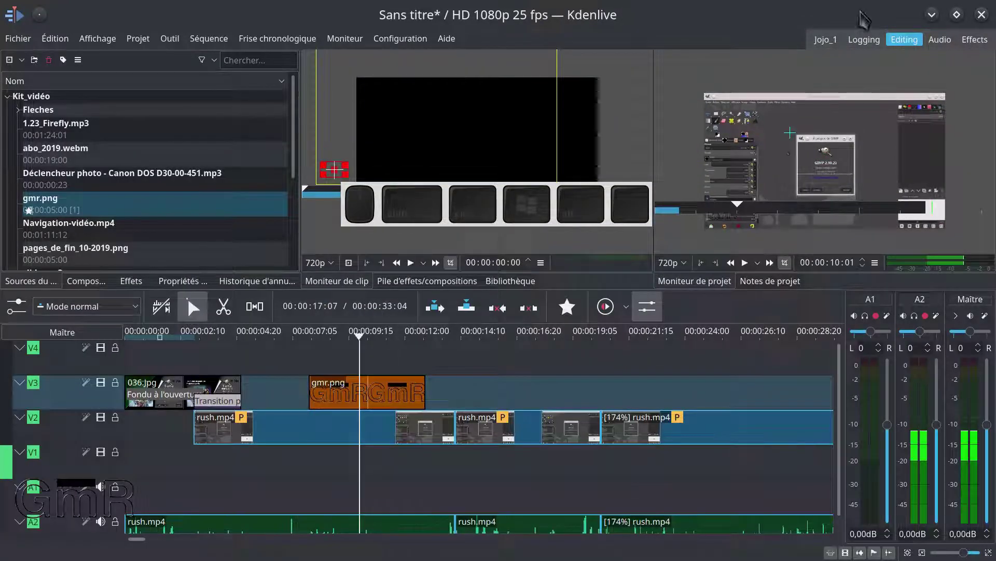
click(855, 42)
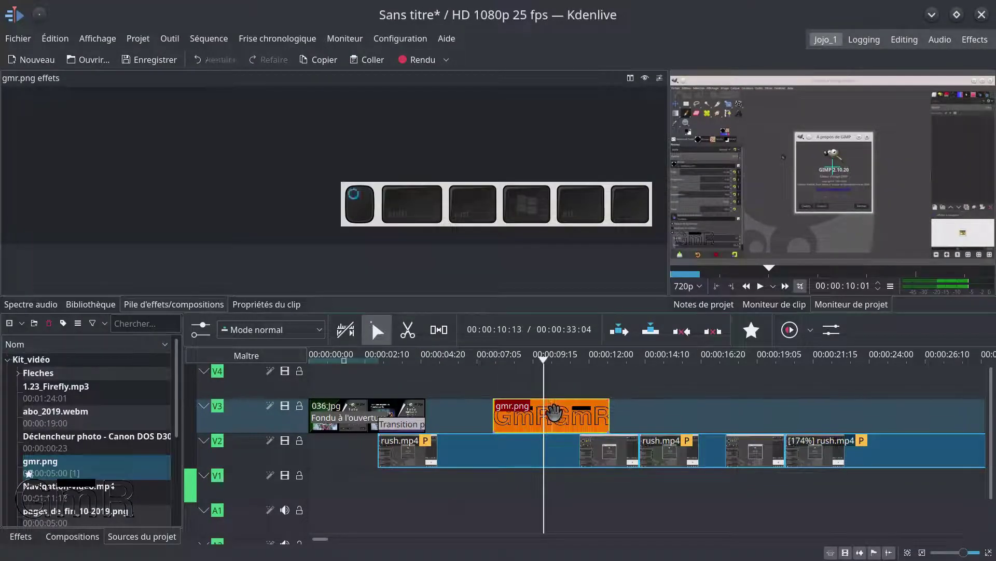
Move the gmr.png clip on track V3 slightly earlier, to start at about 7 seconds
drag(545, 413, 501, 412)
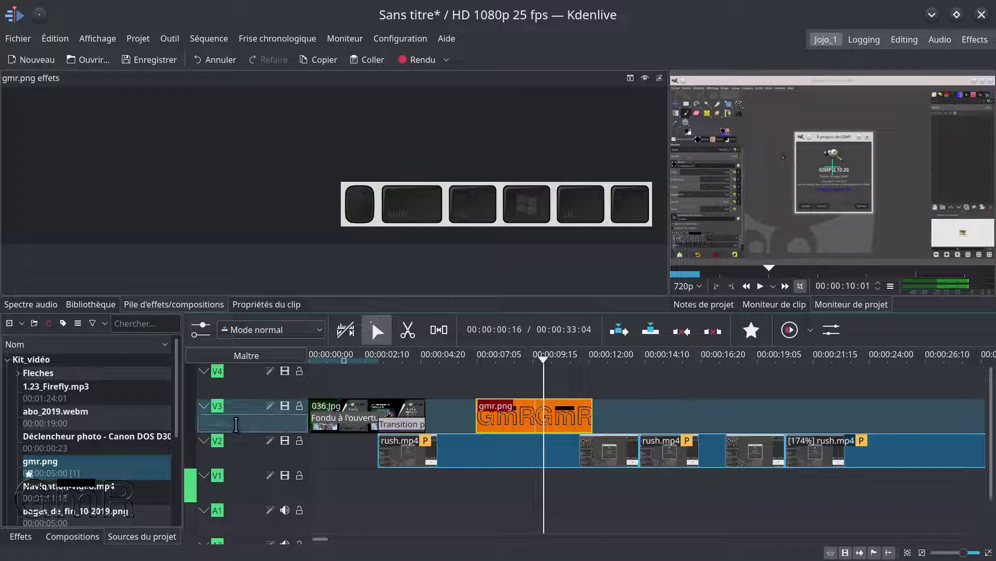
Apply the favourite Mise en boîte effect to track V3, open the track's effect stack and remove the effect
click(760, 335)
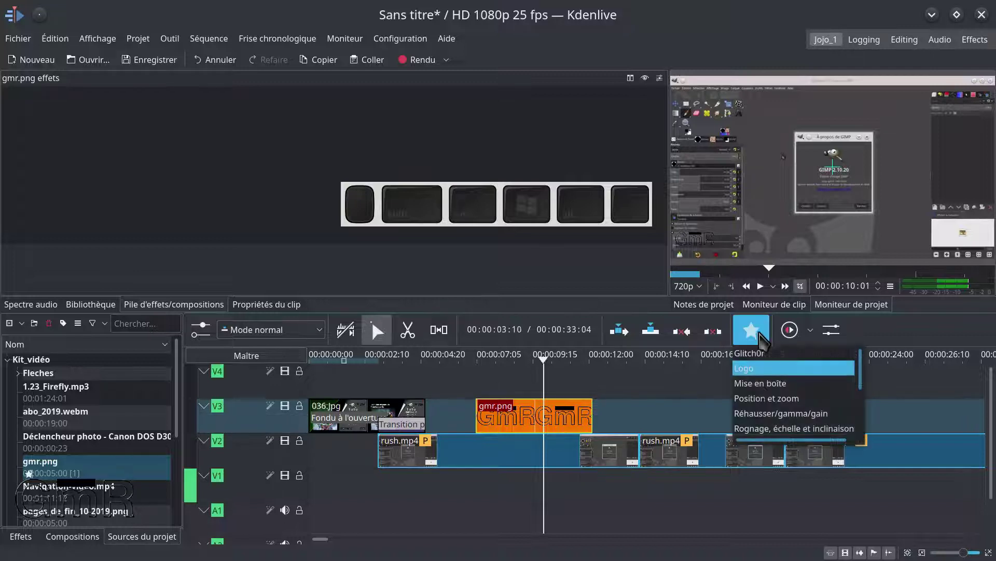
drag(760, 383, 244, 426)
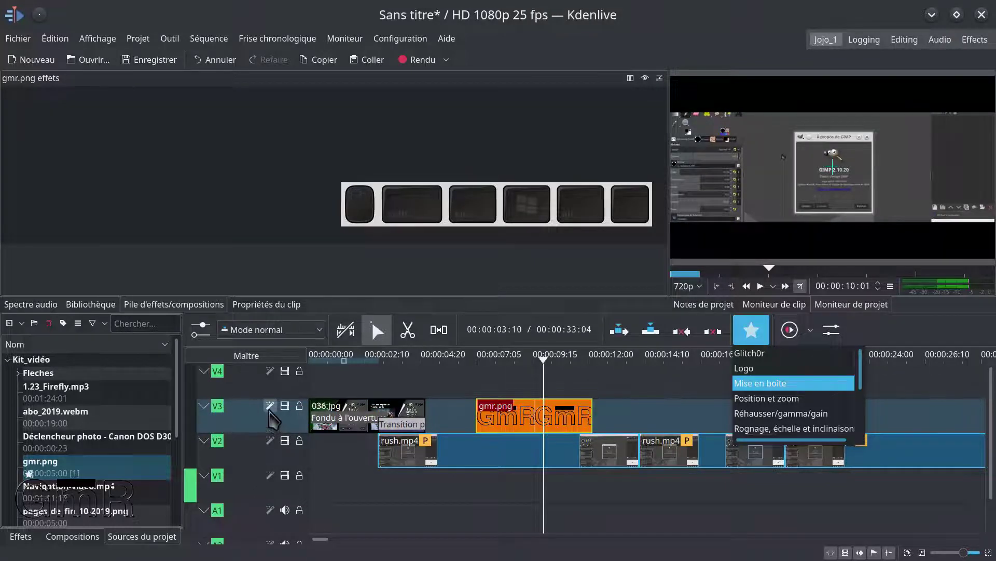
click(270, 411)
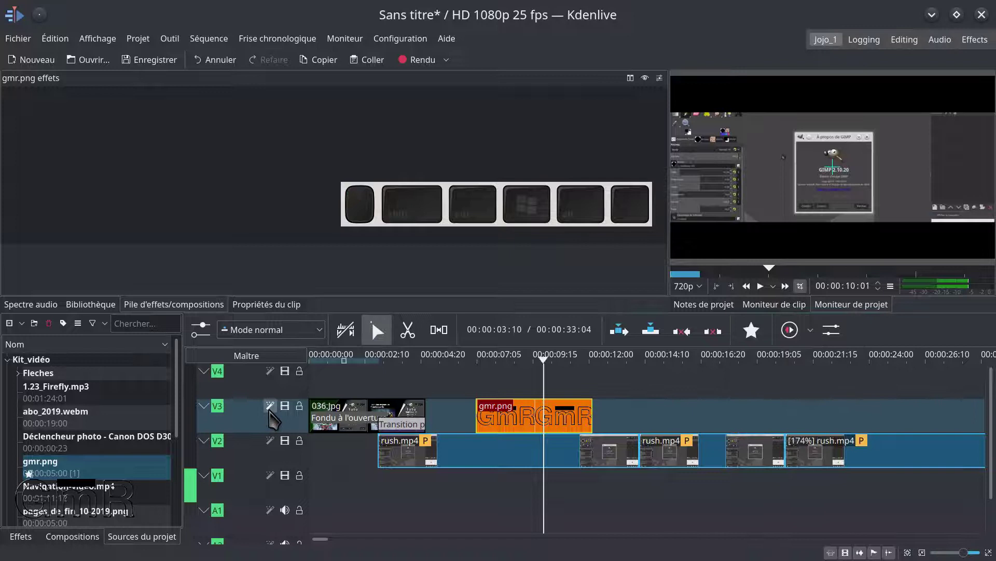
click(186, 304)
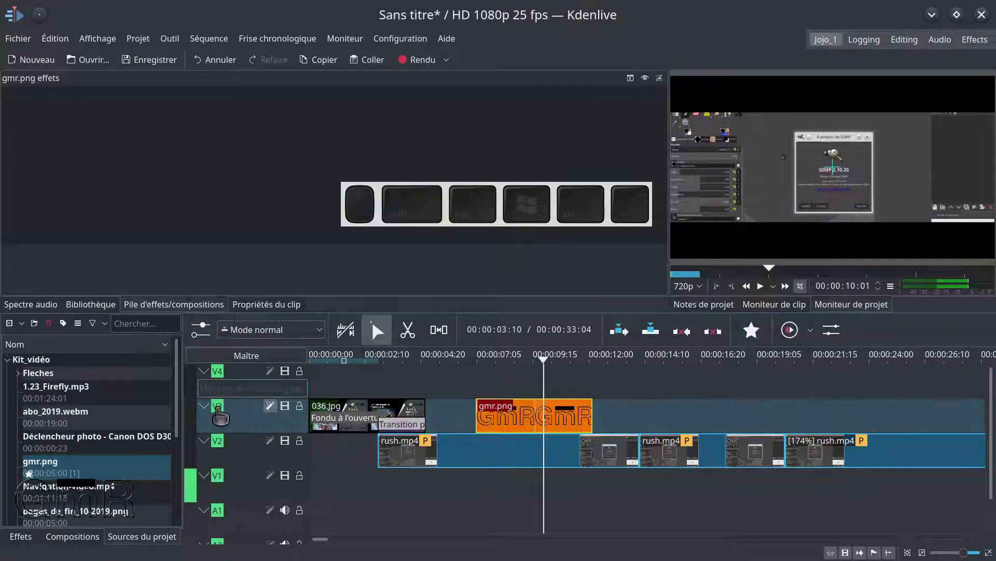
click(227, 411)
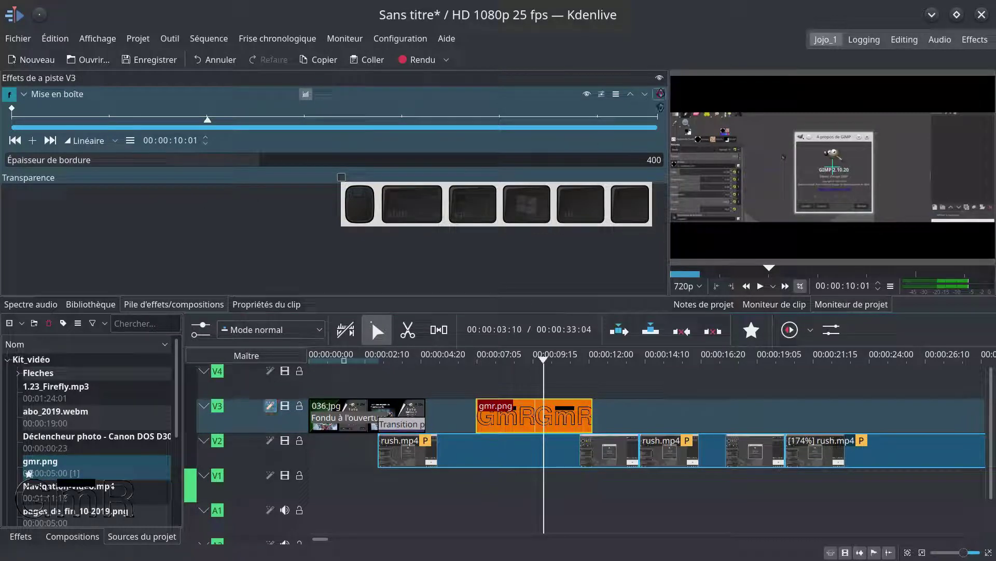
click(659, 94)
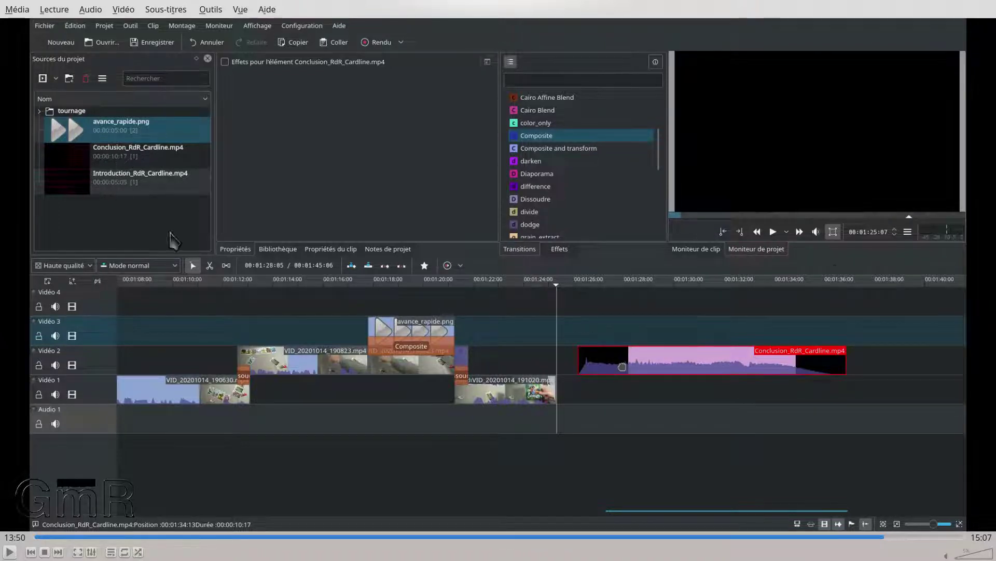
Switch to the media player and resume the paused Kdenlive recording at 13:50
click(10, 552)
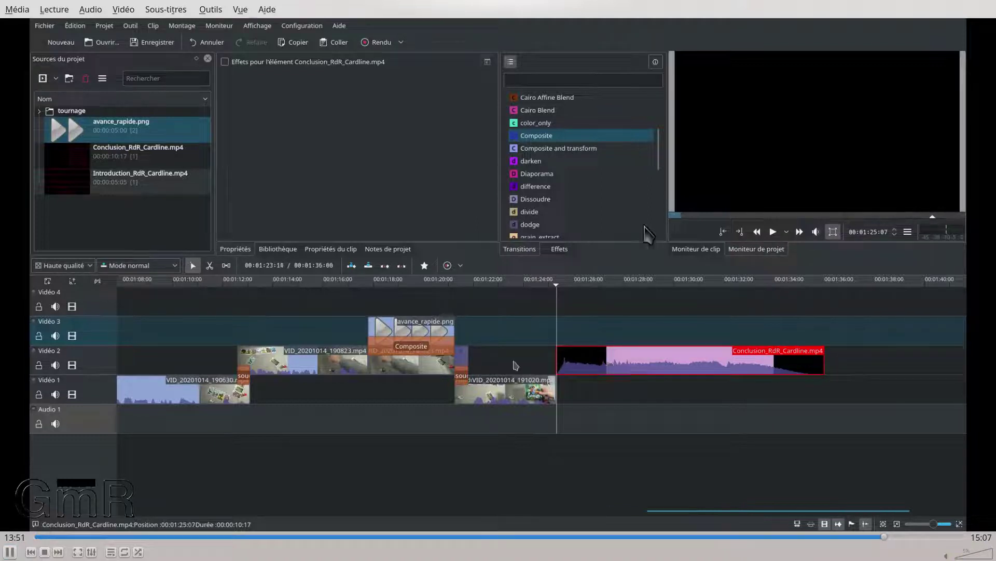
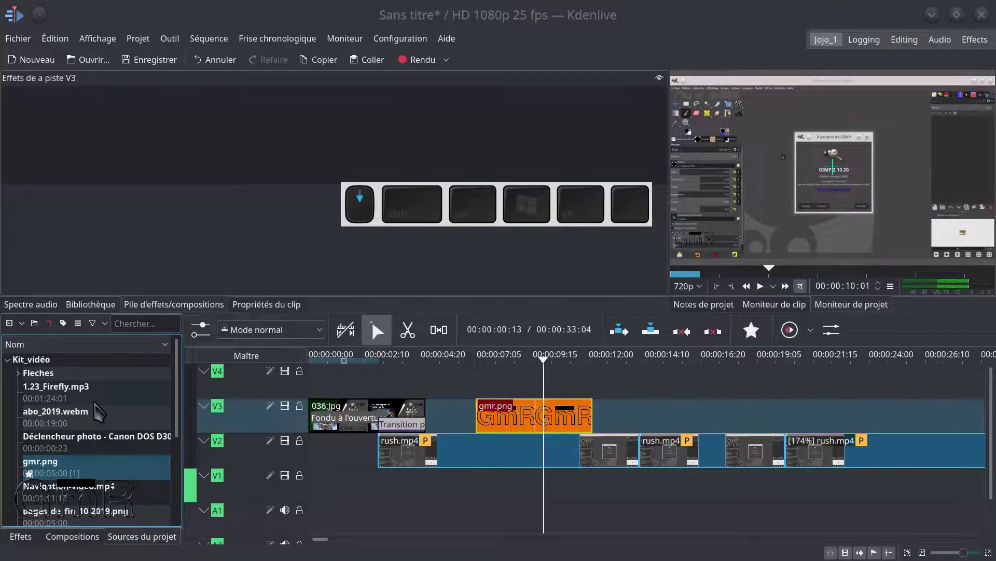
Place the pages_de_fin_10-2019.png source on track V3 above the start of the 174% rush.mp4 clip
scroll(103, 413, down, 2)
click(45, 372)
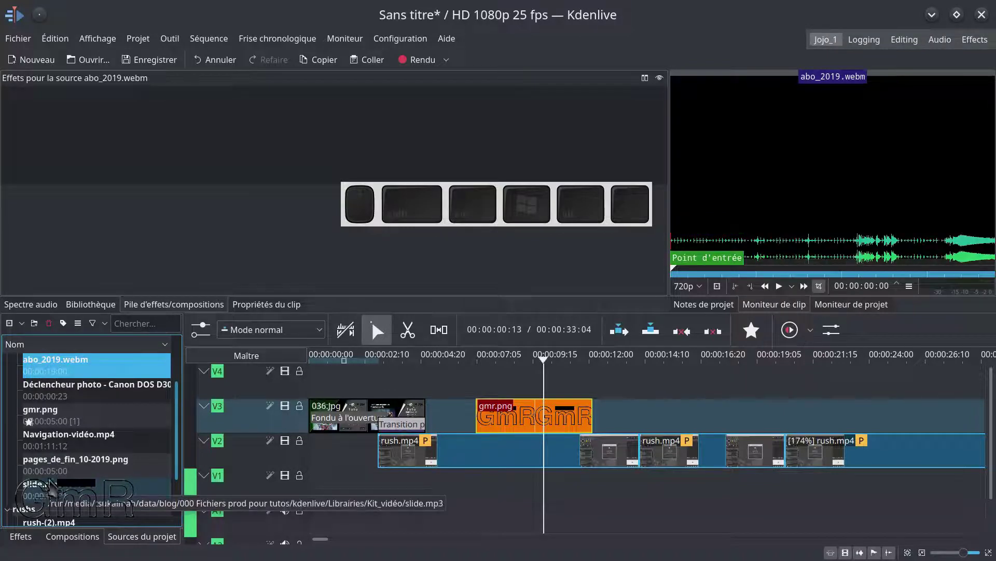
click(61, 466)
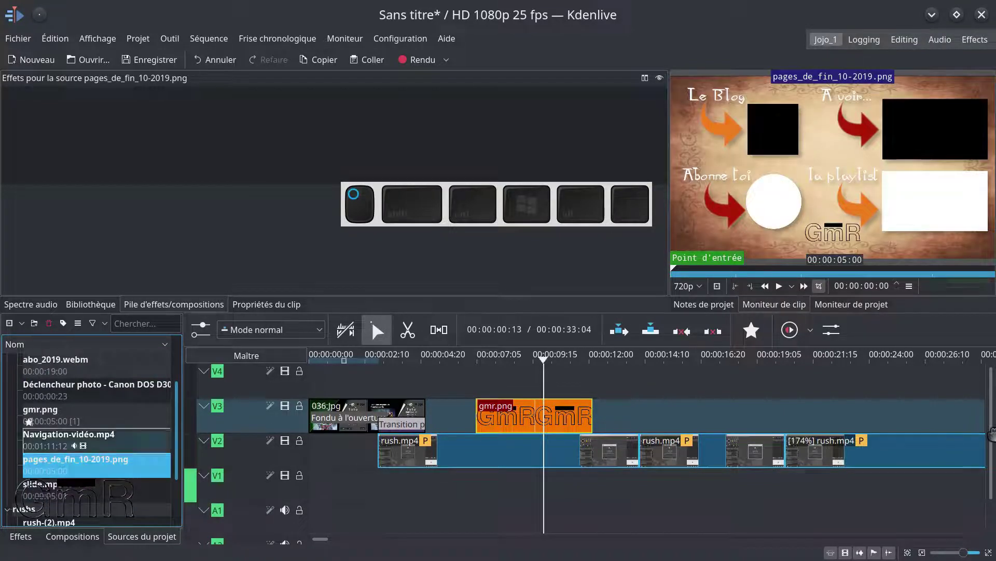
scroll(788, 460, right, 1)
drag(788, 459, 790, 400)
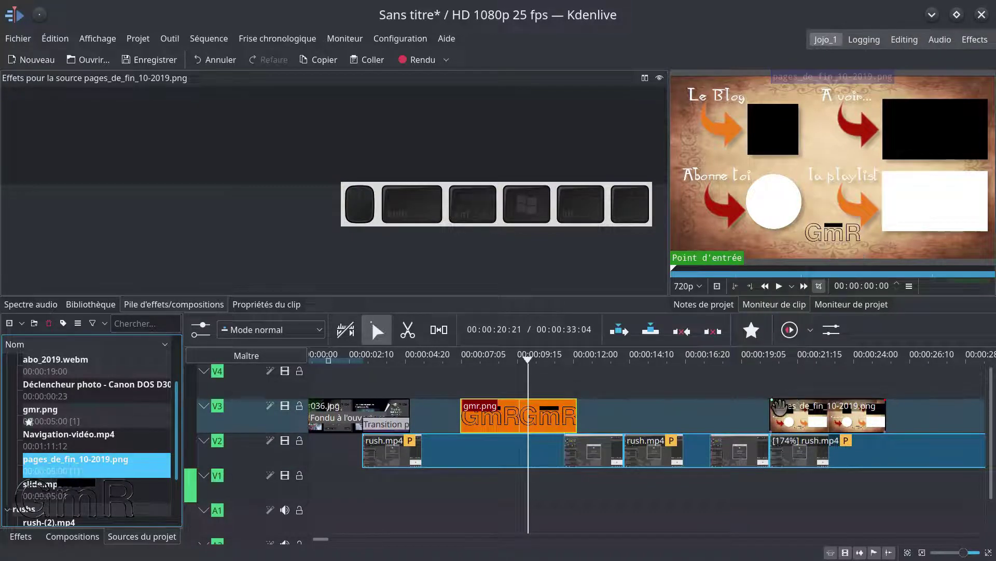
Apply the favourite Position et zoom effect to the pages_de_fin_10-2019.png clip on track V3
click(819, 422)
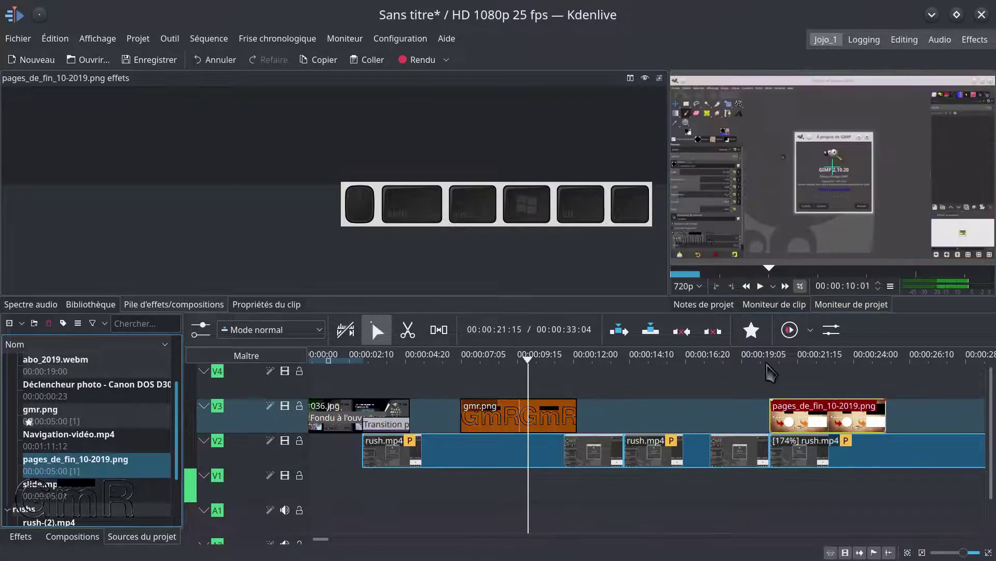
click(750, 326)
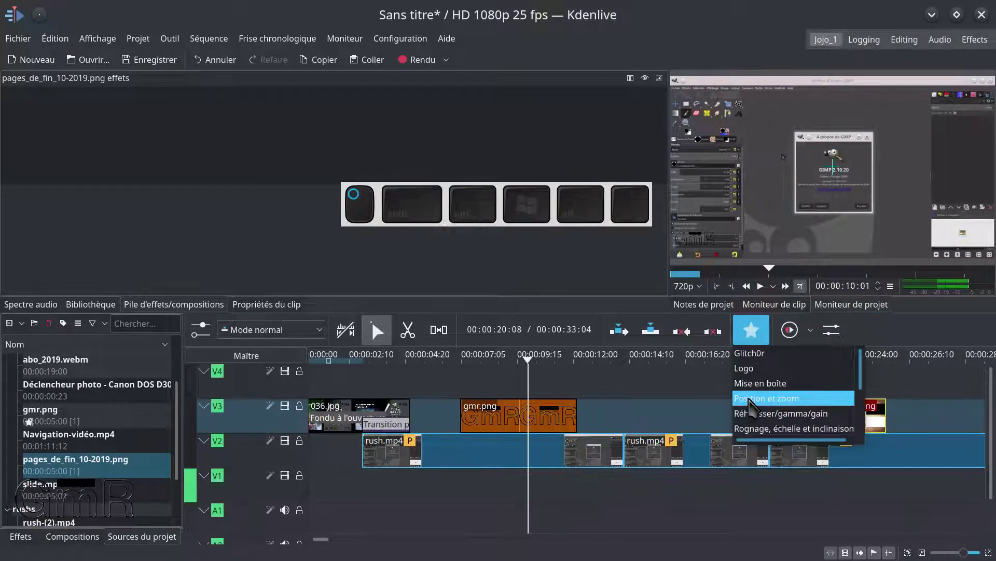
drag(750, 405, 875, 426)
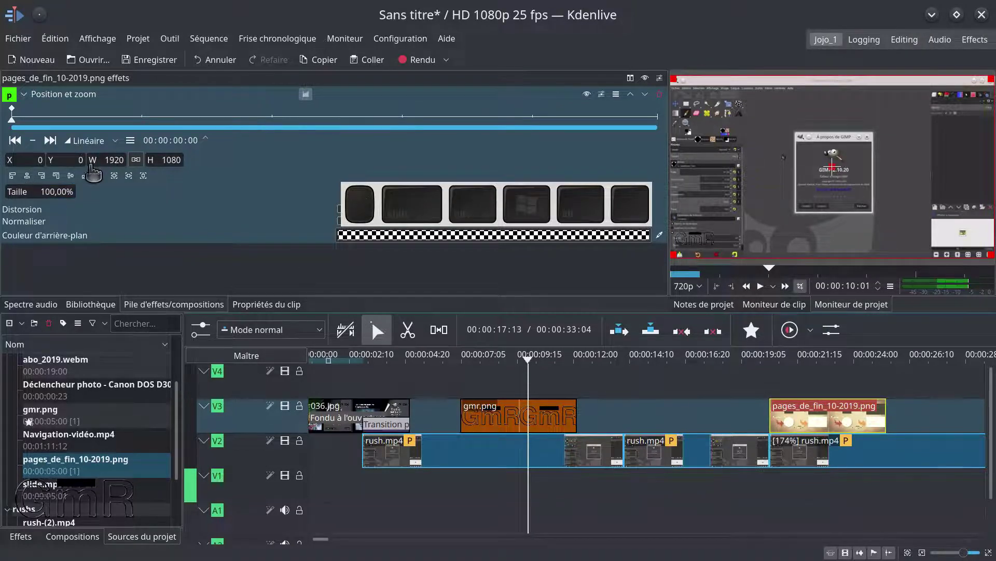
Move the playhead to 00:00:20:23 and set the X position of the clip's Position et zoom effect to -343
scroll(26, 160, down, 3)
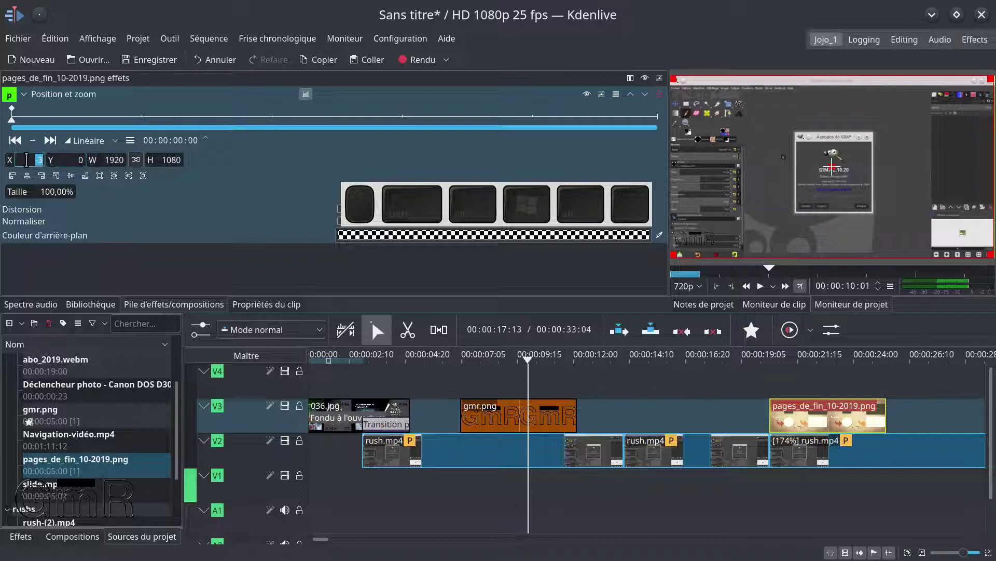
click(782, 389)
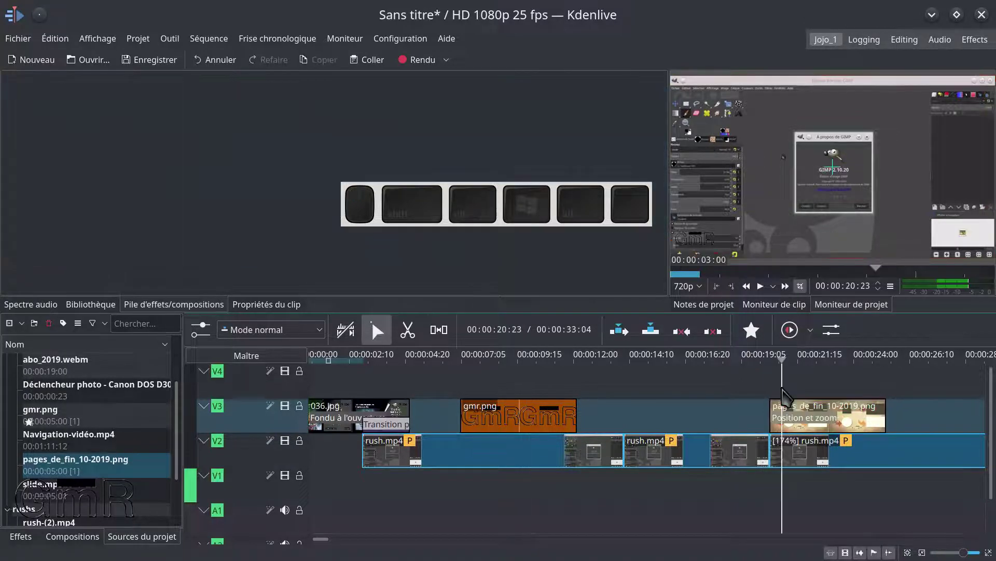
click(780, 411)
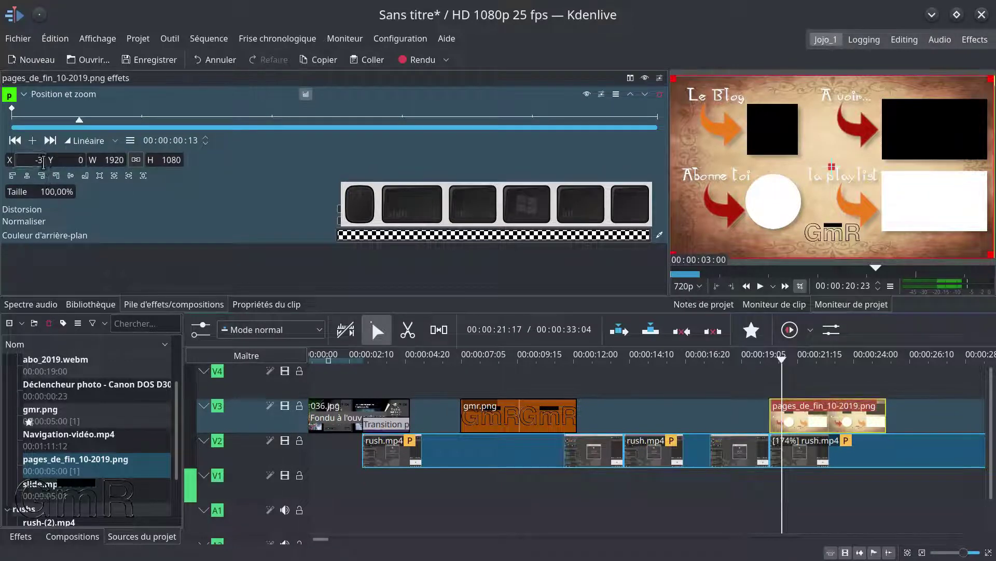
key(ctrl+Down)
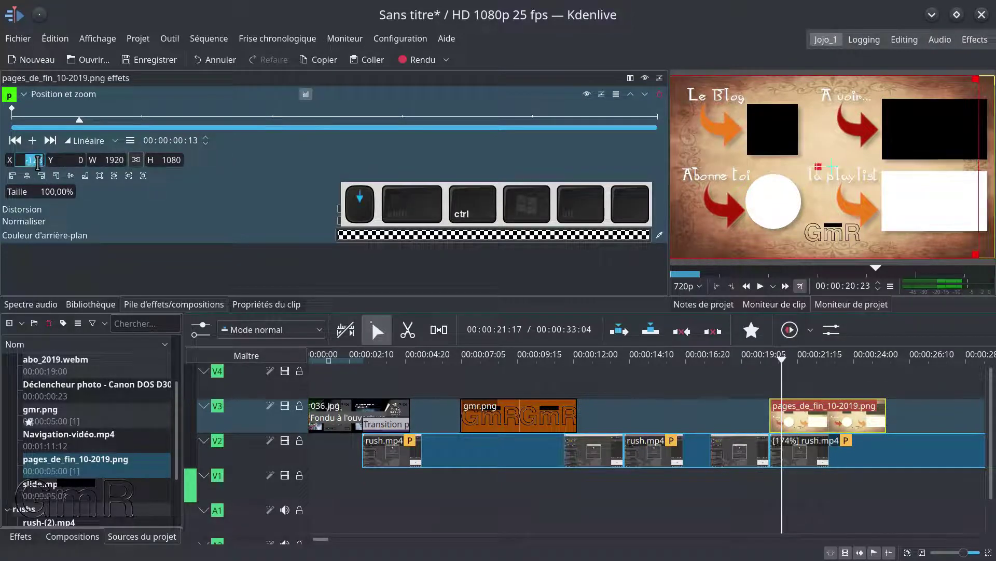
scroll(38, 163, down, 20)
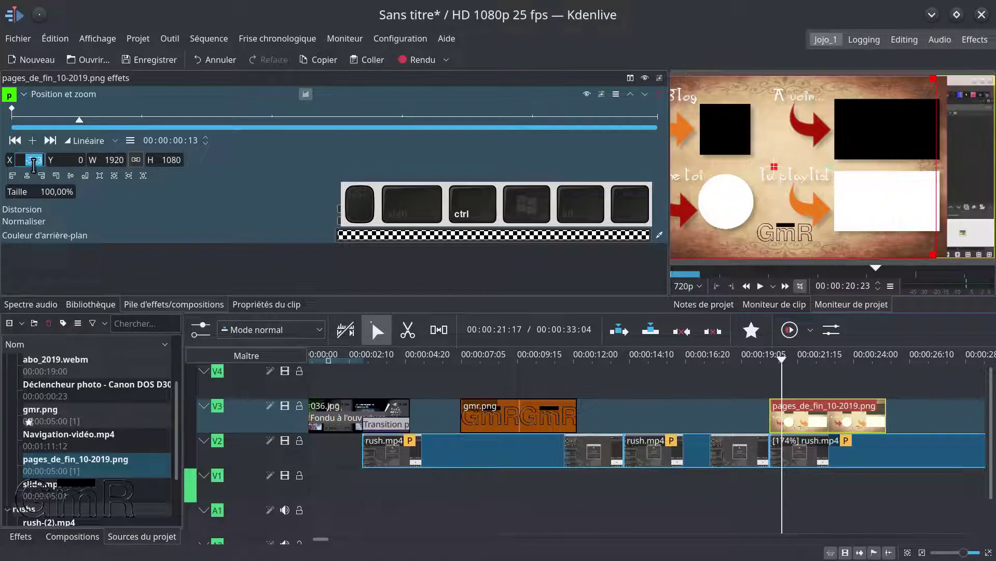
click(28, 159)
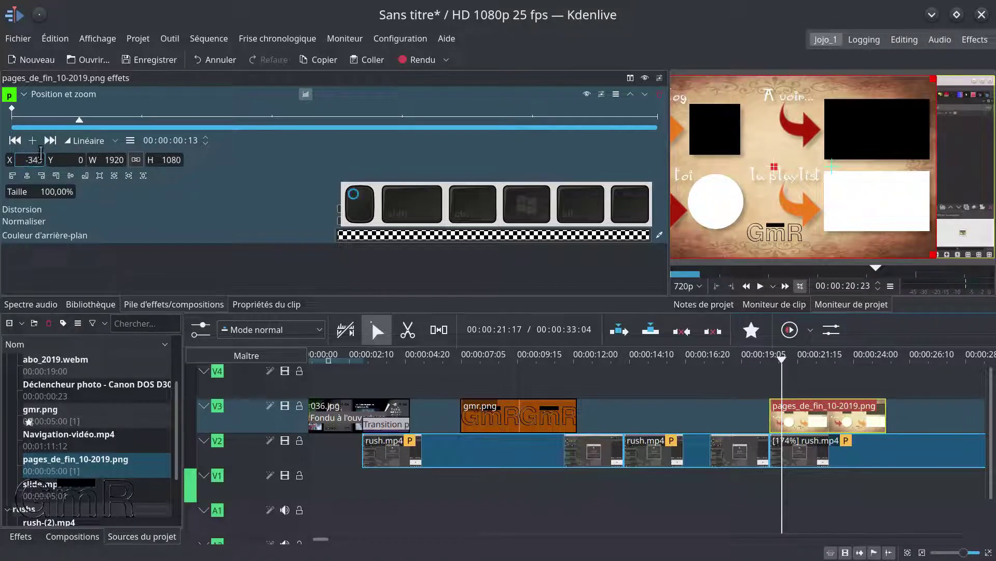
drag(40, 159, 39, 158)
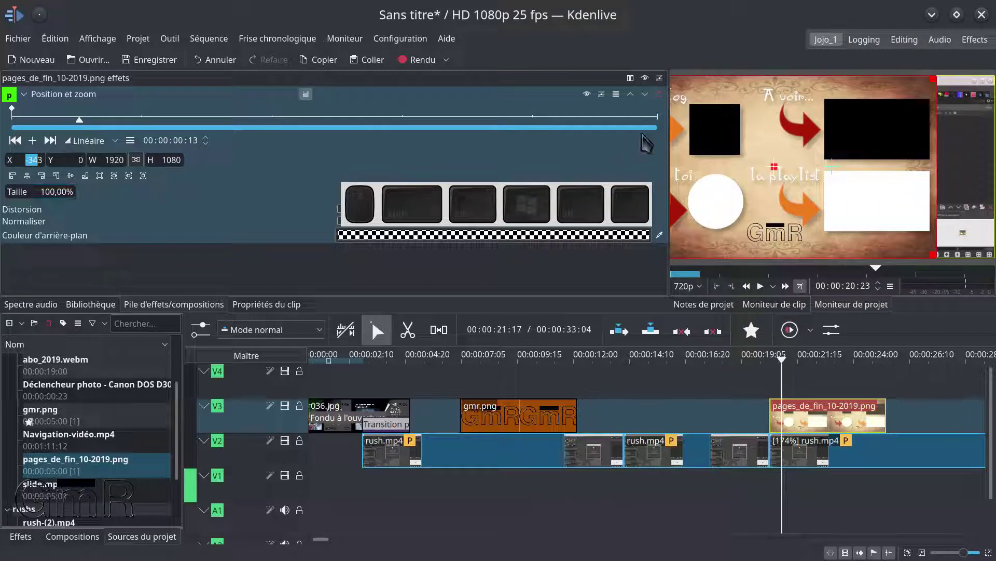
Move the time cursor of the Position et zoom effect to 00:00:04:13, near the end of the clip
click(642, 119)
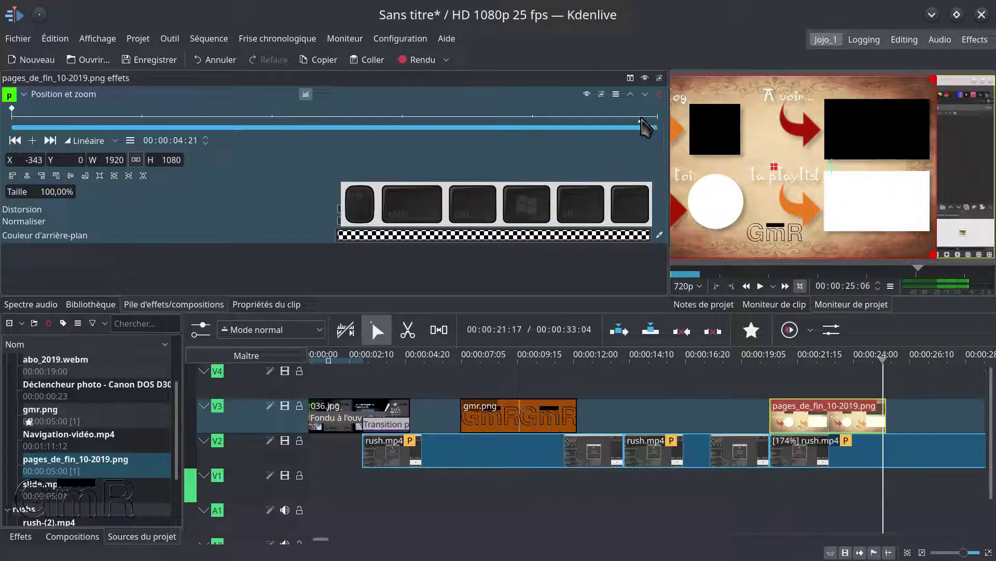
drag(640, 121, 610, 133)
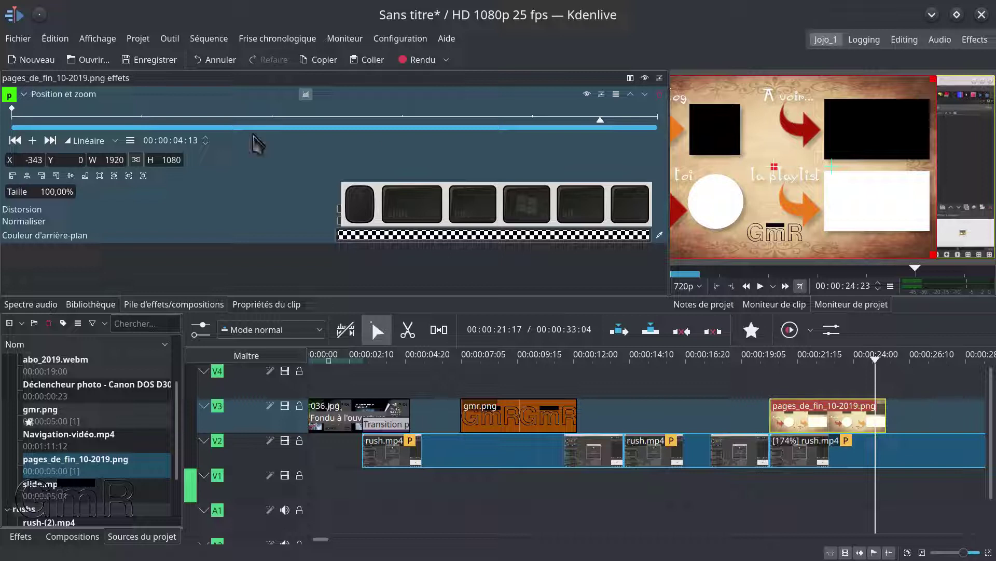
Add a Position et zoom keyframe at 00:00:04:13, bring its X position to 0, and play the animation from the clip's start
click(32, 141)
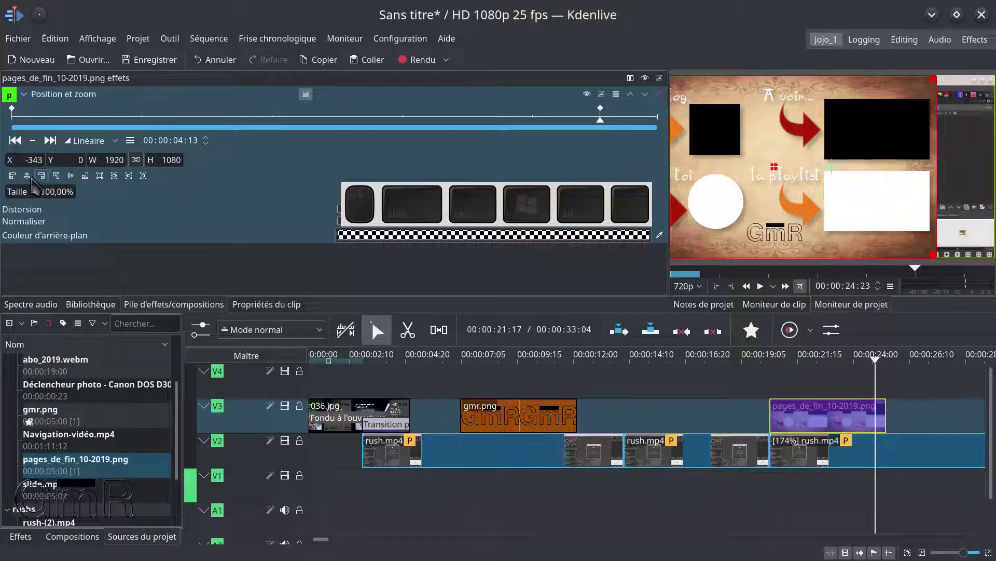
click(115, 176)
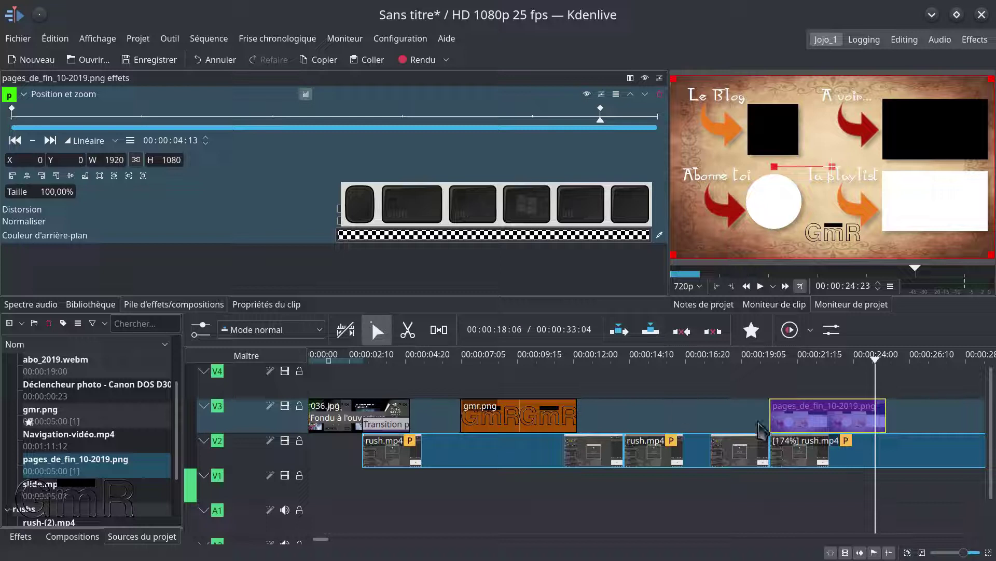
click(771, 385)
key(space)
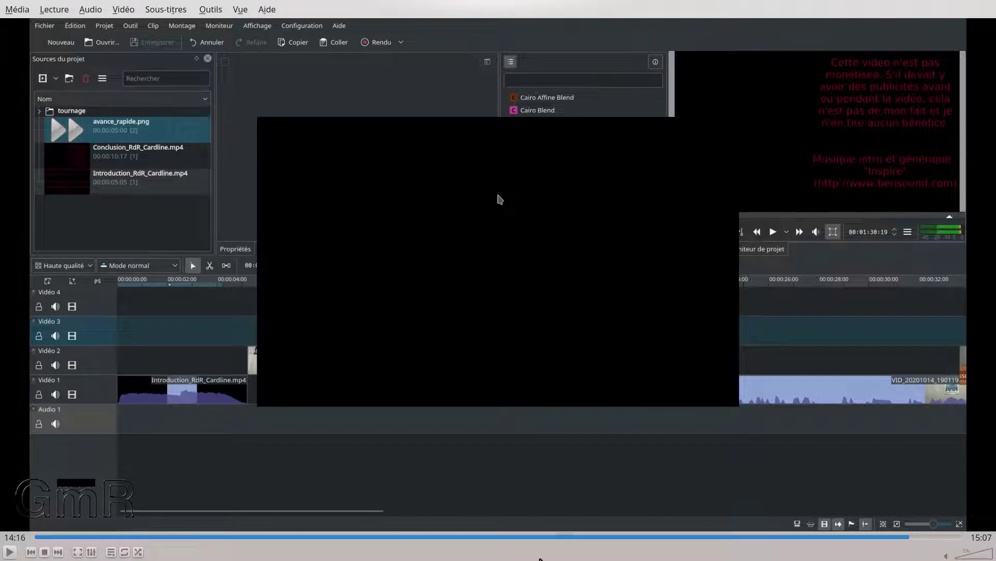
click(539, 537)
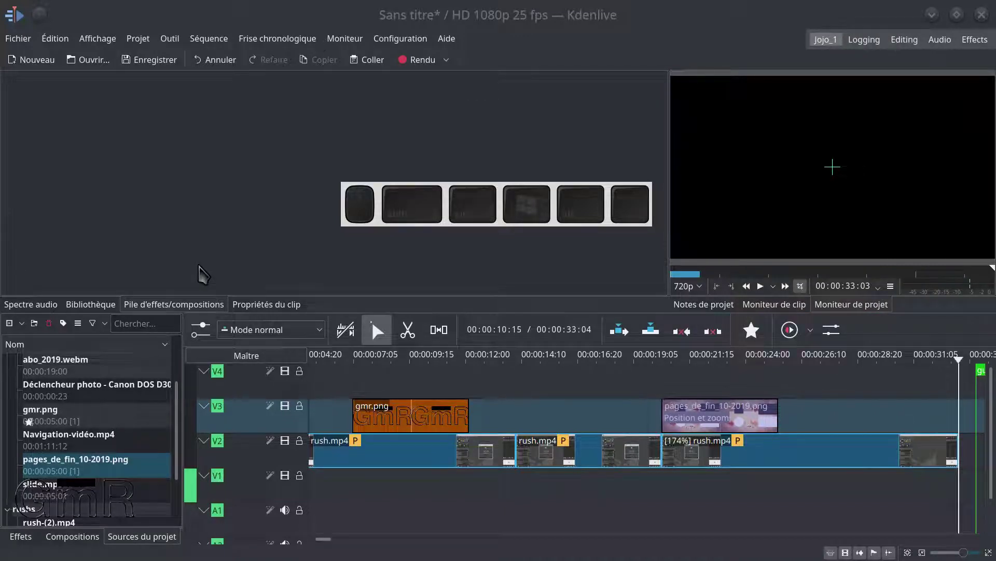
click(13, 39)
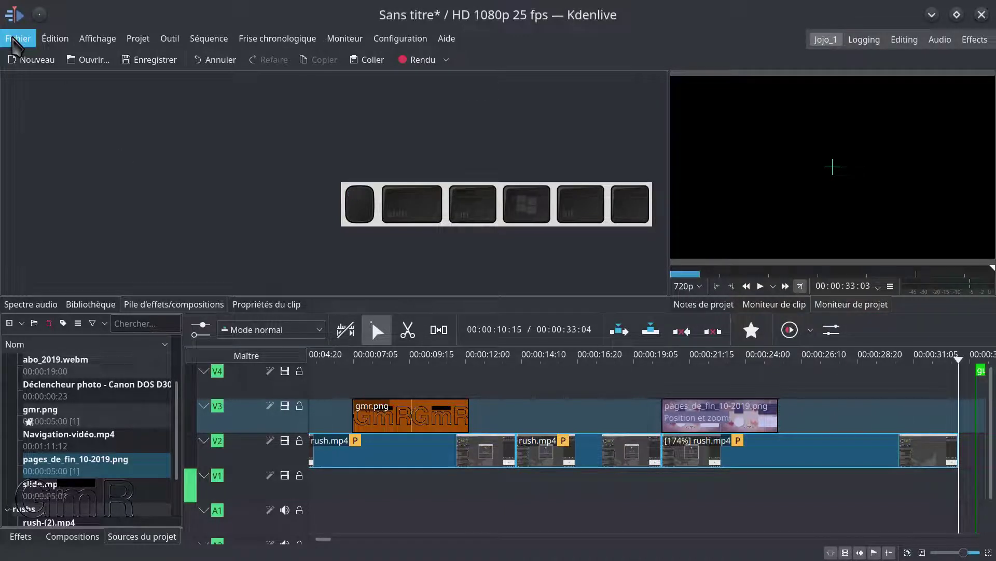
click(174, 19)
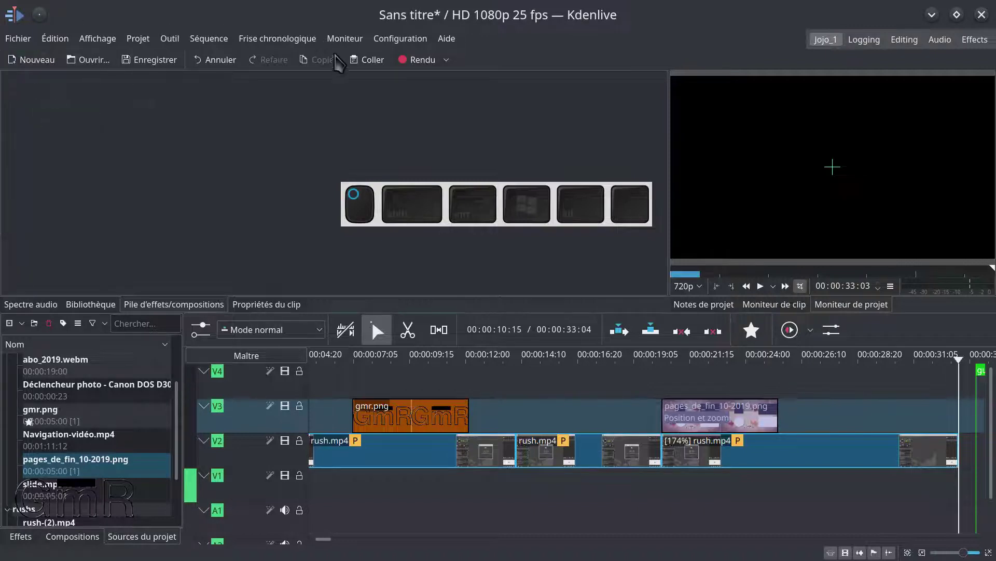
Unmaximize the Kdenlive window and close the Dolphin file manager window showing the 036 folder
drag(357, 5, 456, 58)
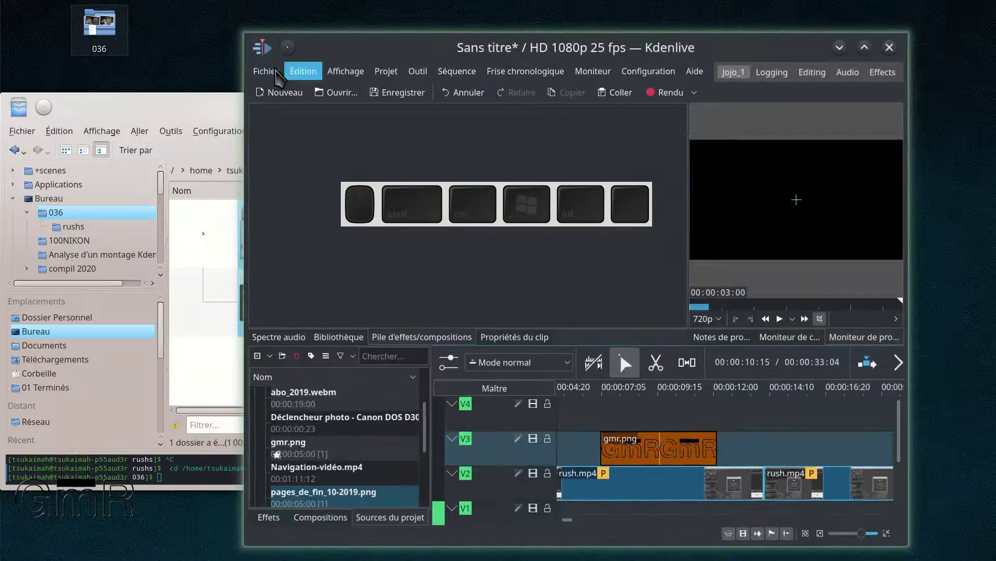
click(200, 106)
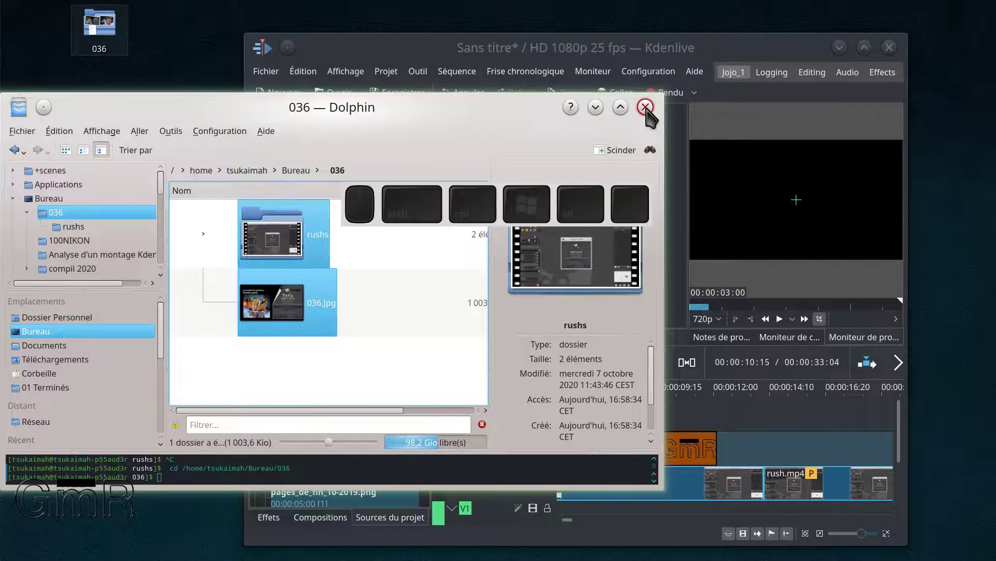
click(646, 107)
click(262, 73)
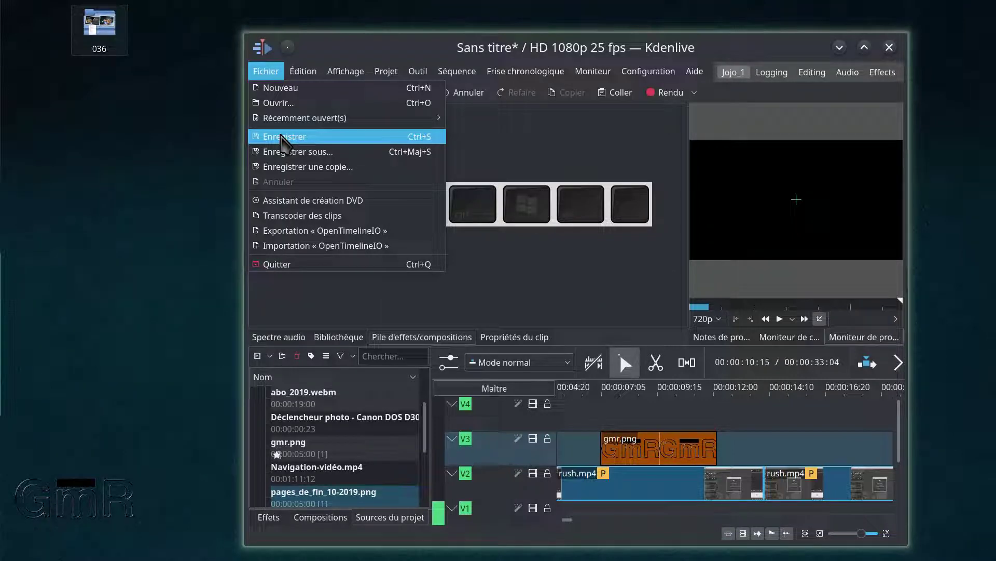
click(387, 39)
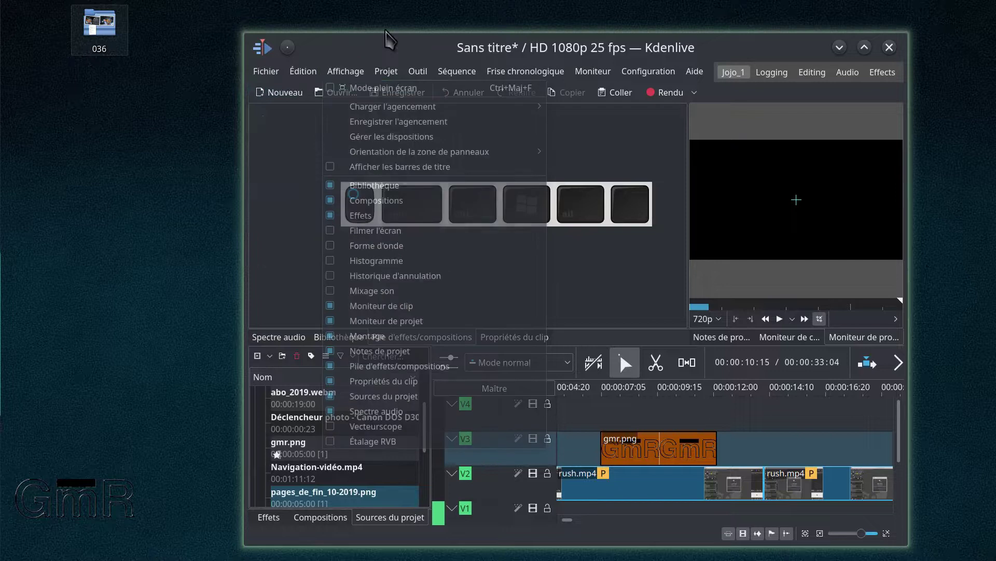
click(390, 71)
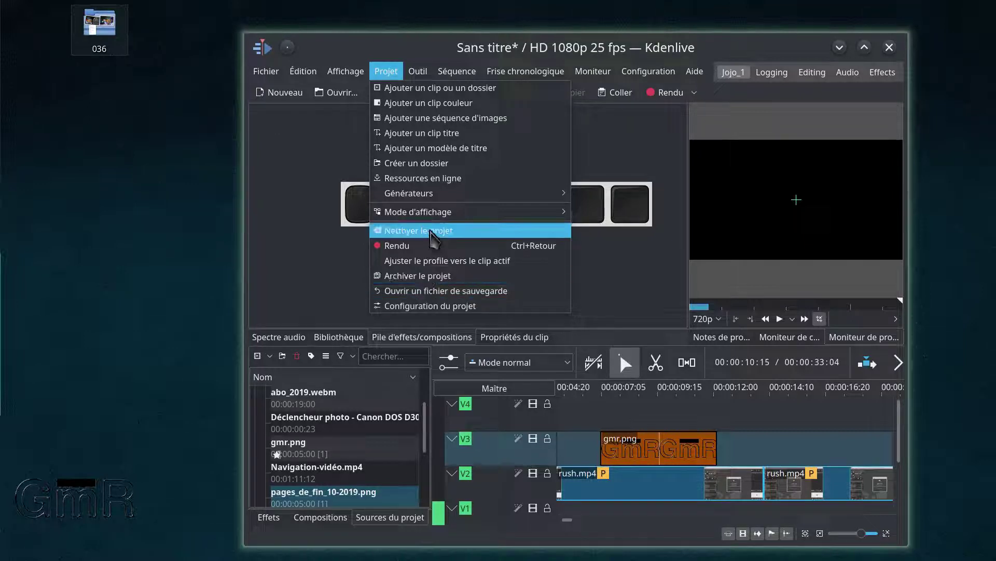
click(711, 40)
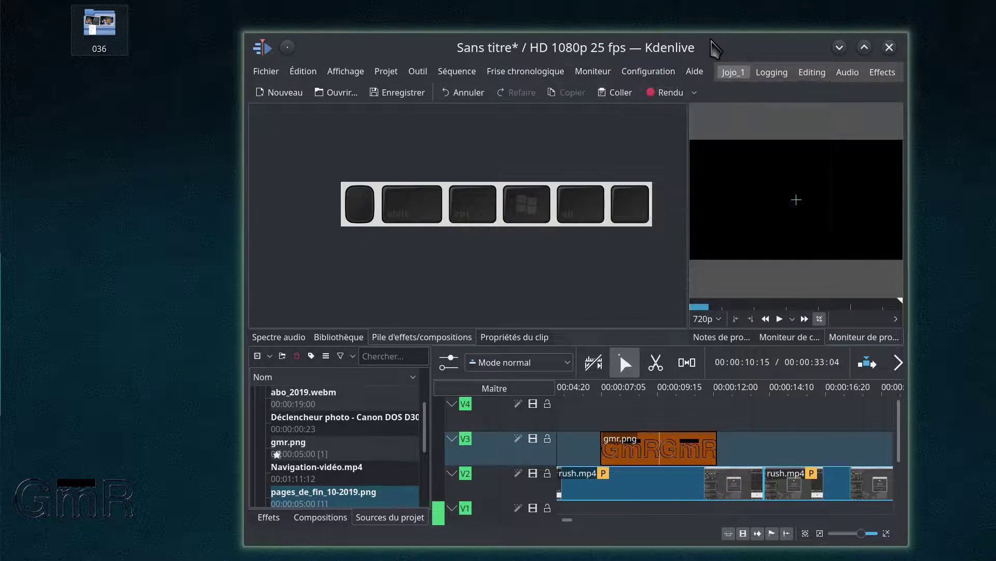
Maximize the Kdenlive window and clean the project of all unused source clips
double_click(716, 48)
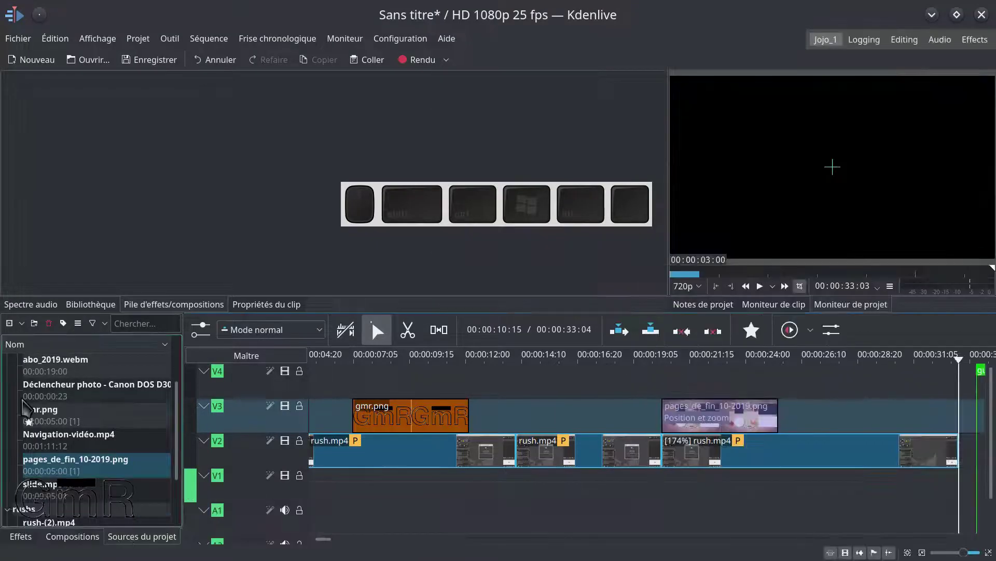
scroll(28, 407, down, 3)
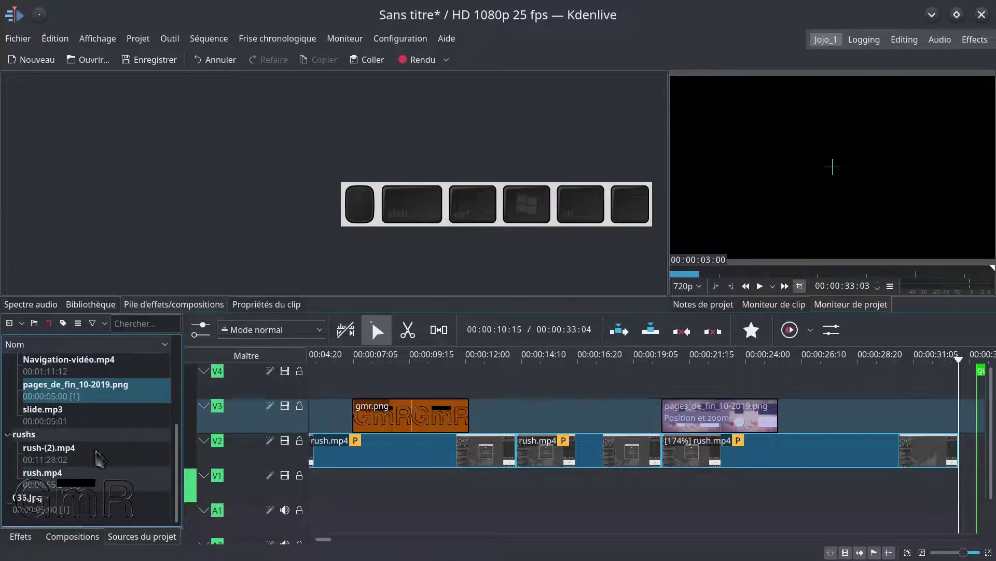
scroll(67, 457, up, 2)
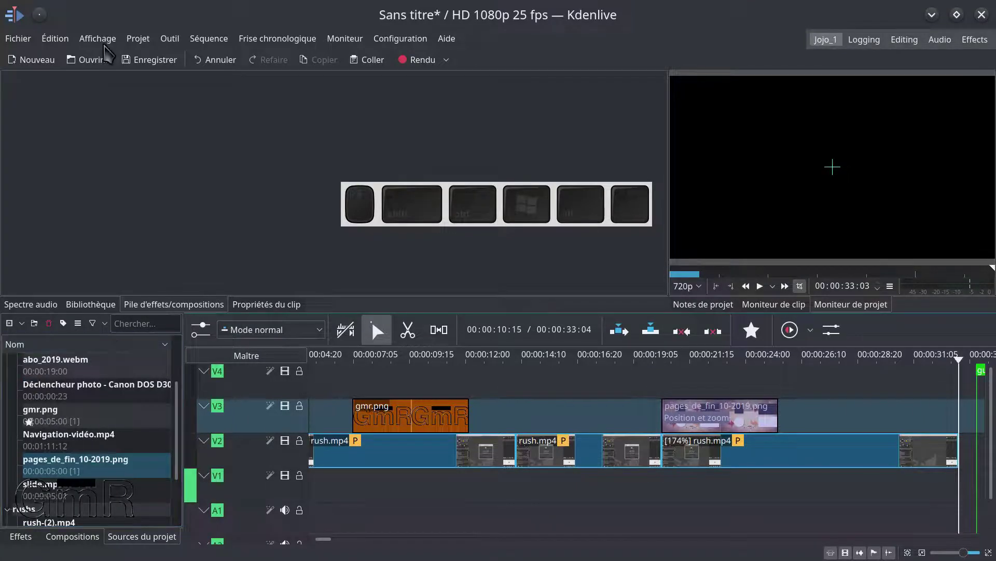
click(138, 38)
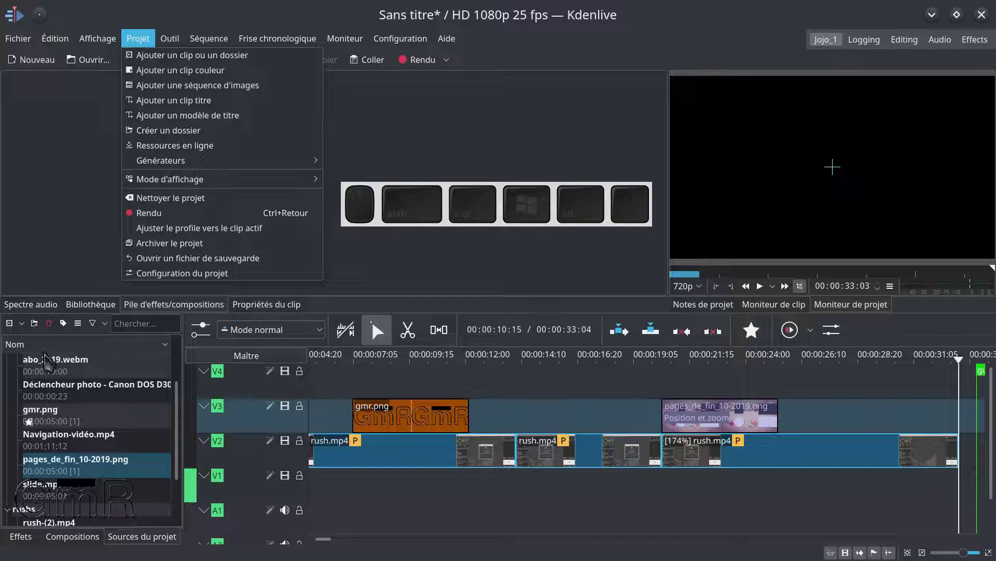
click(215, 200)
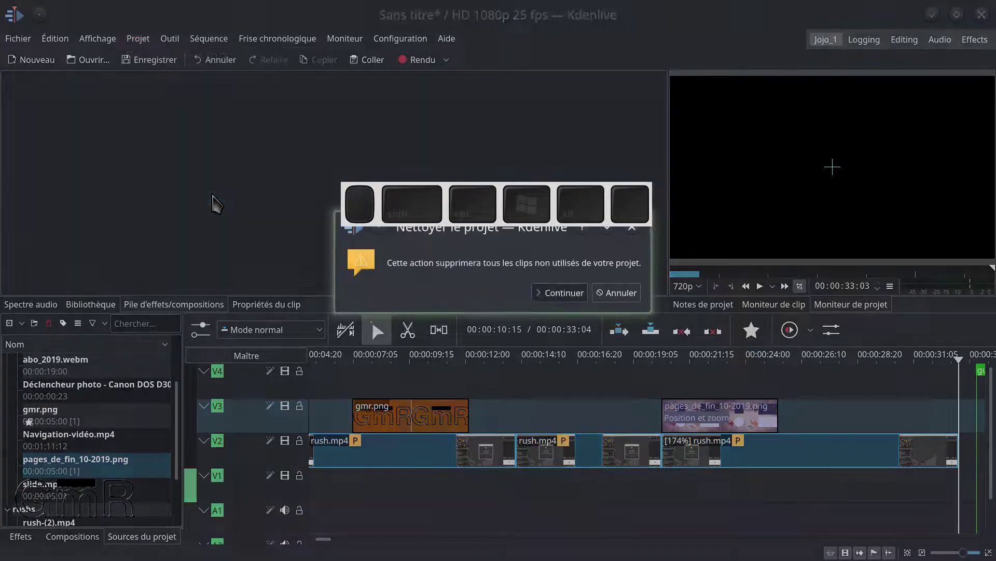
click(563, 292)
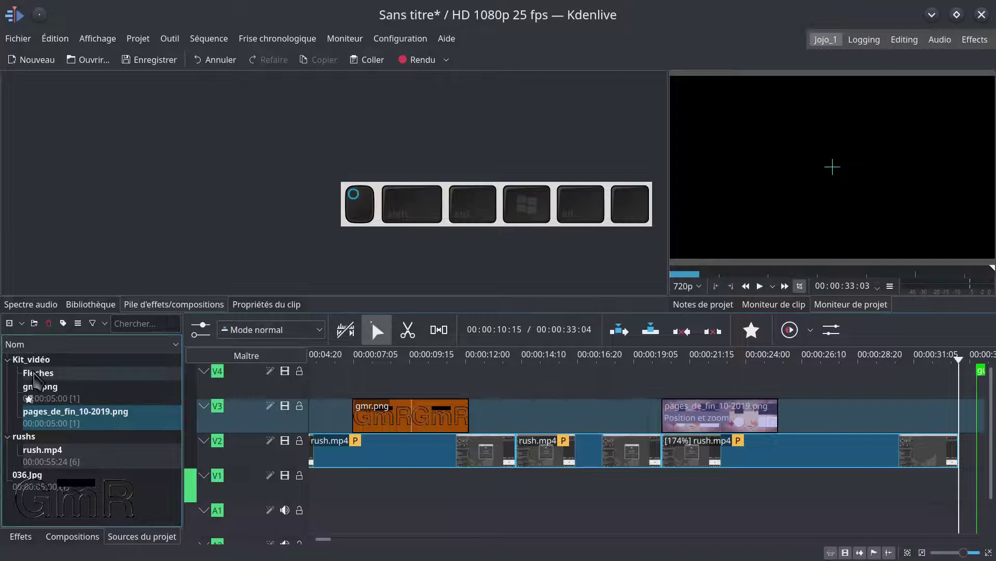
Delete the Fleches folder under Kit_vidéo from the project sources
click(36, 373)
click(36, 374)
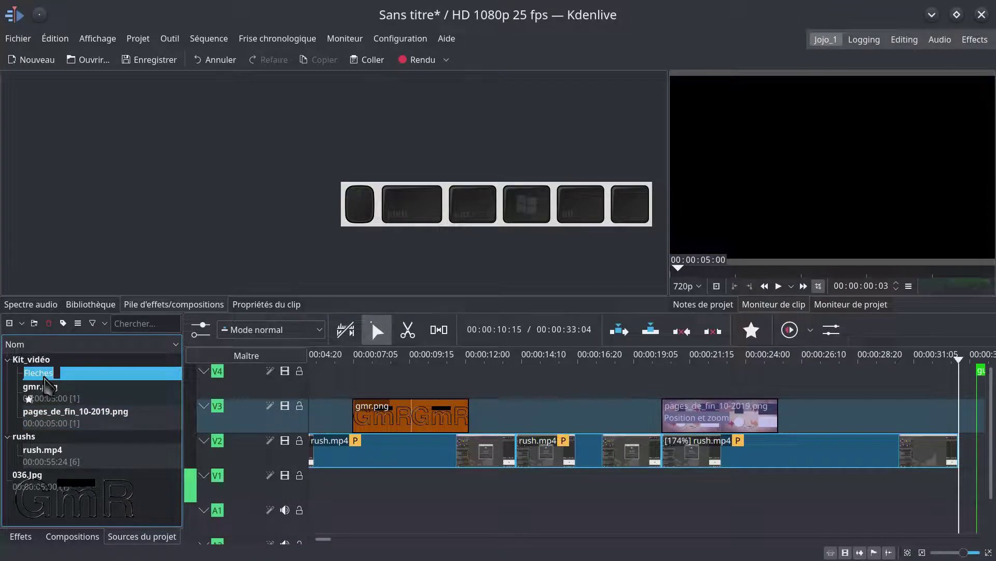
click(42, 383)
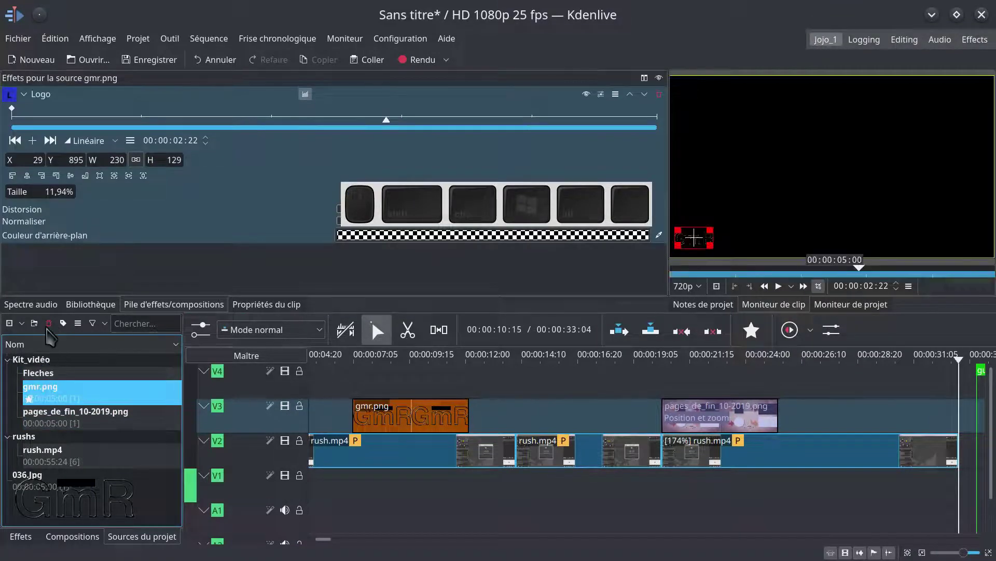
click(39, 375)
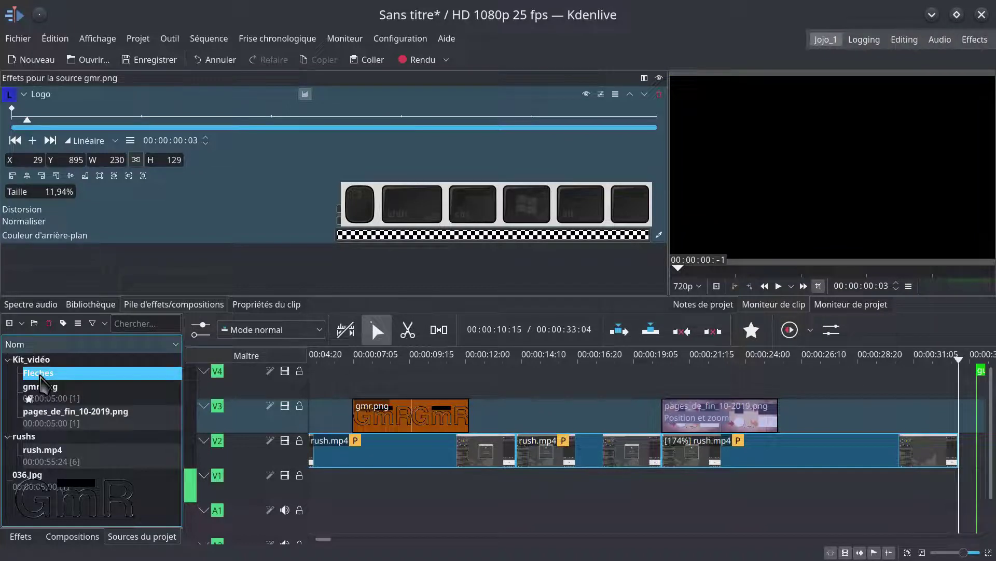
click(49, 323)
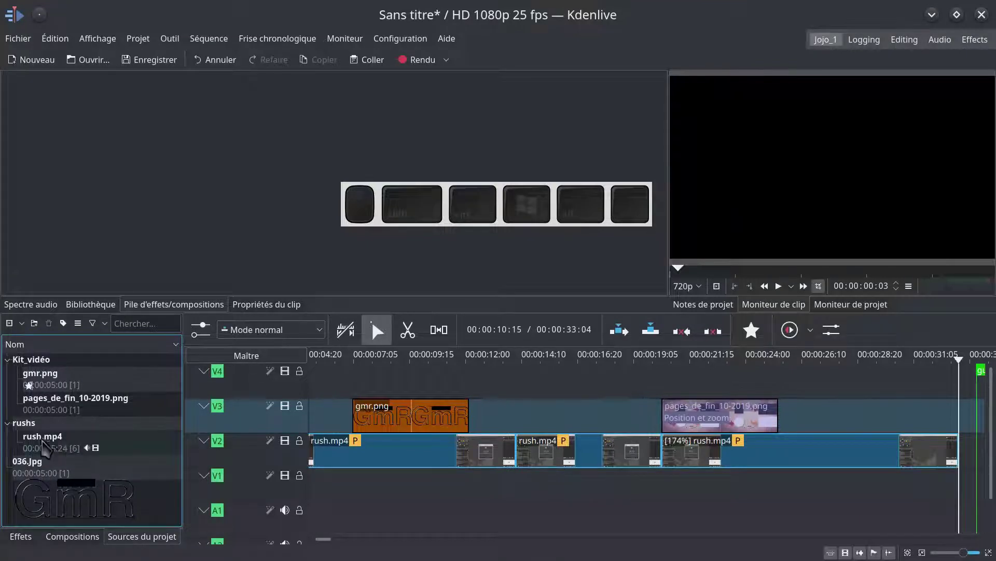
click(29, 472)
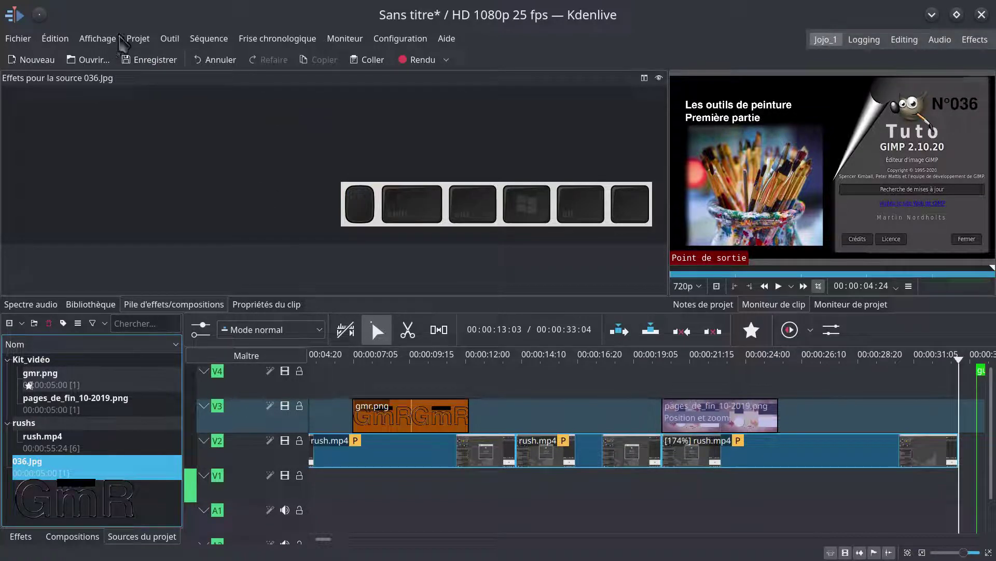
key(ctrl+s)
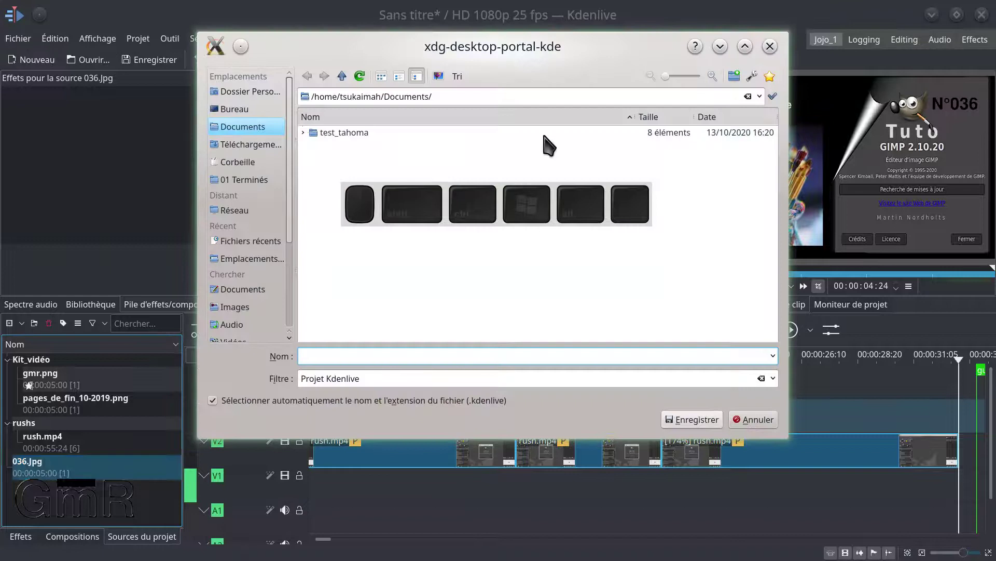
click(771, 46)
click(137, 39)
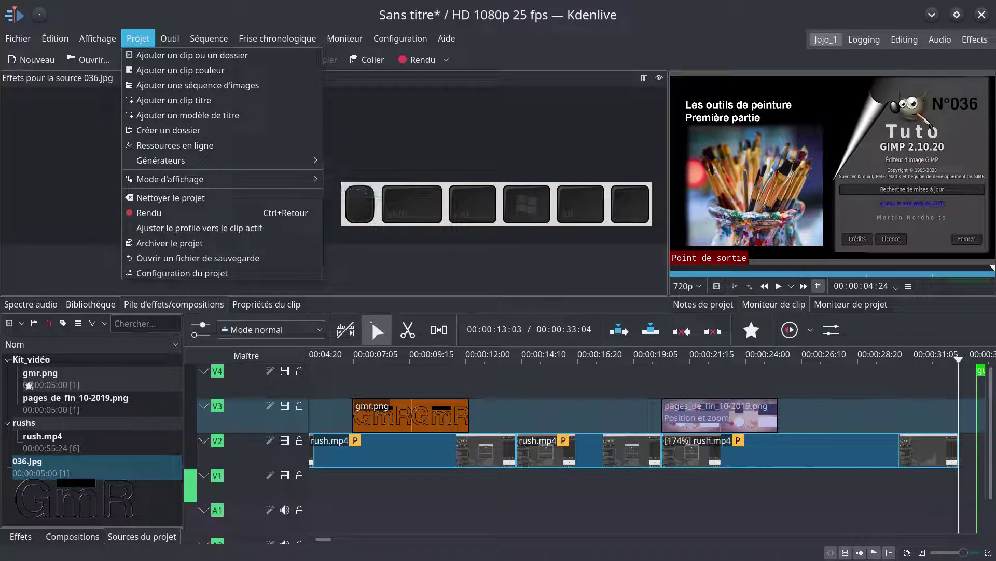
click(149, 213)
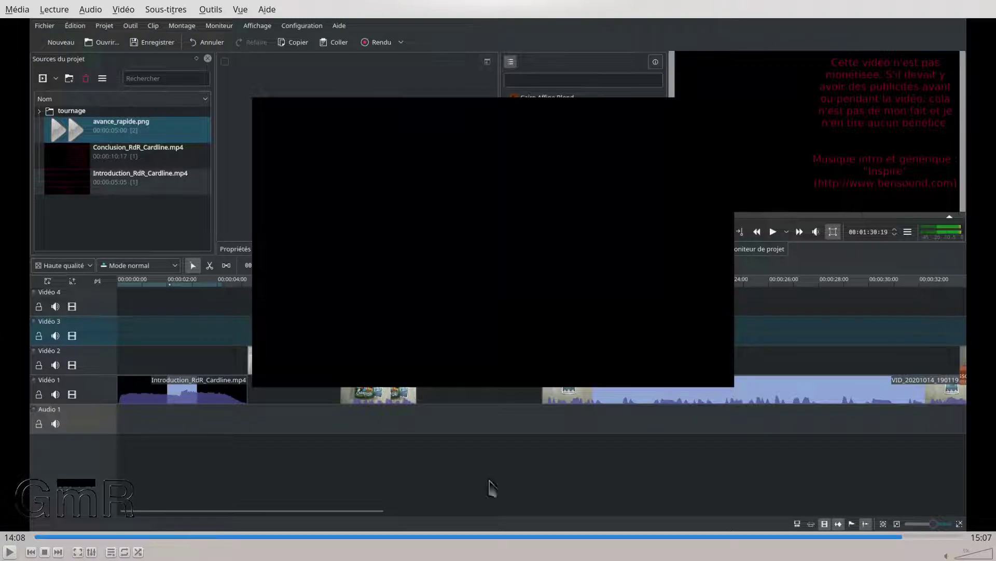
click(10, 553)
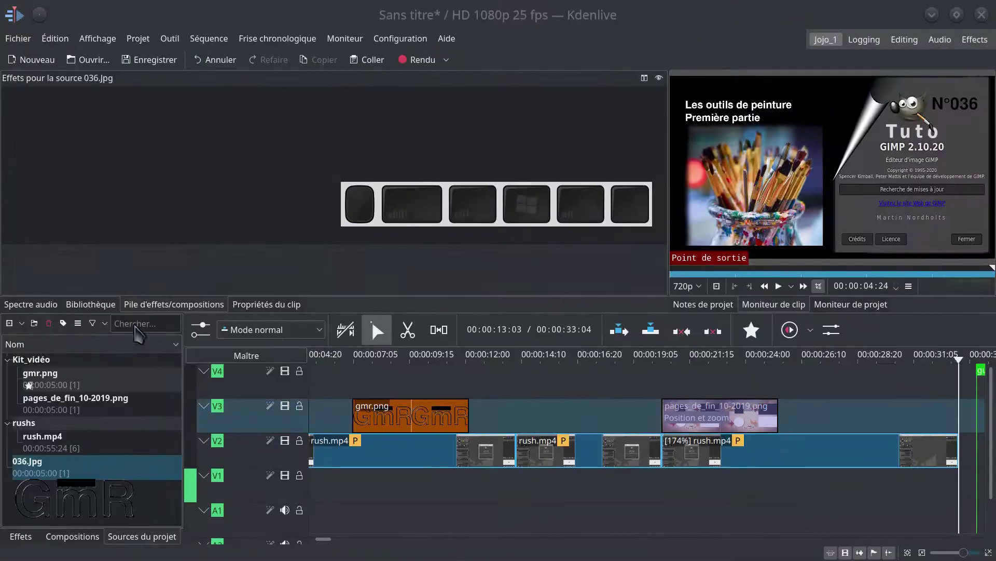
Launch the configuration assistant, examine its VA-API and NVIDIA hardware acceleration options, and close it
click(411, 38)
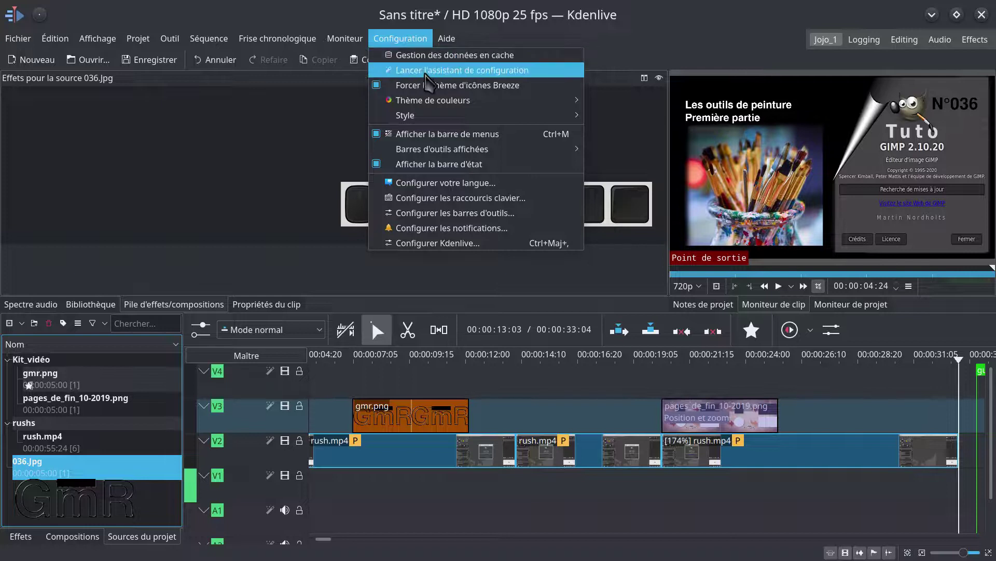
click(451, 85)
key(Escape)
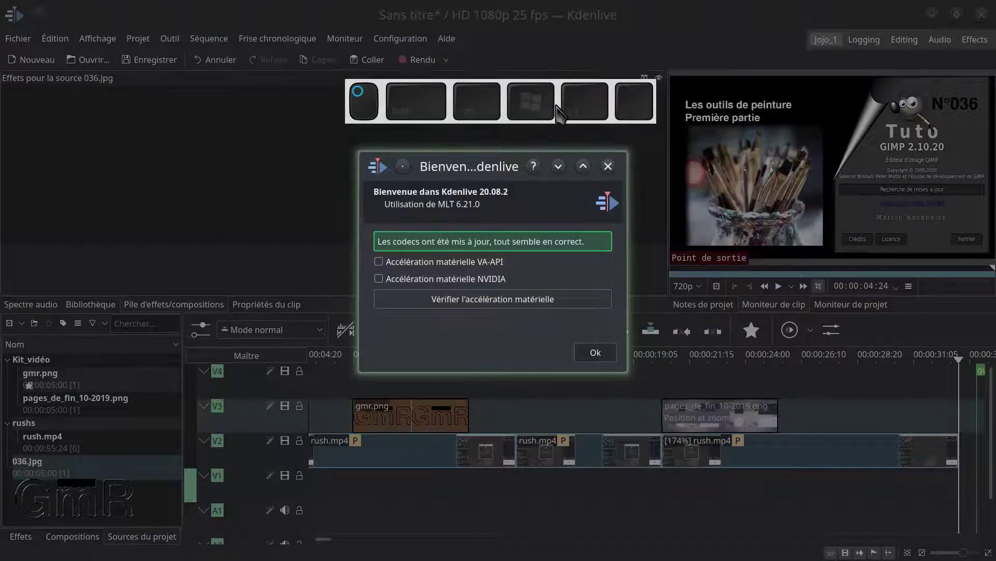
right_click(557, 105)
click(578, 154)
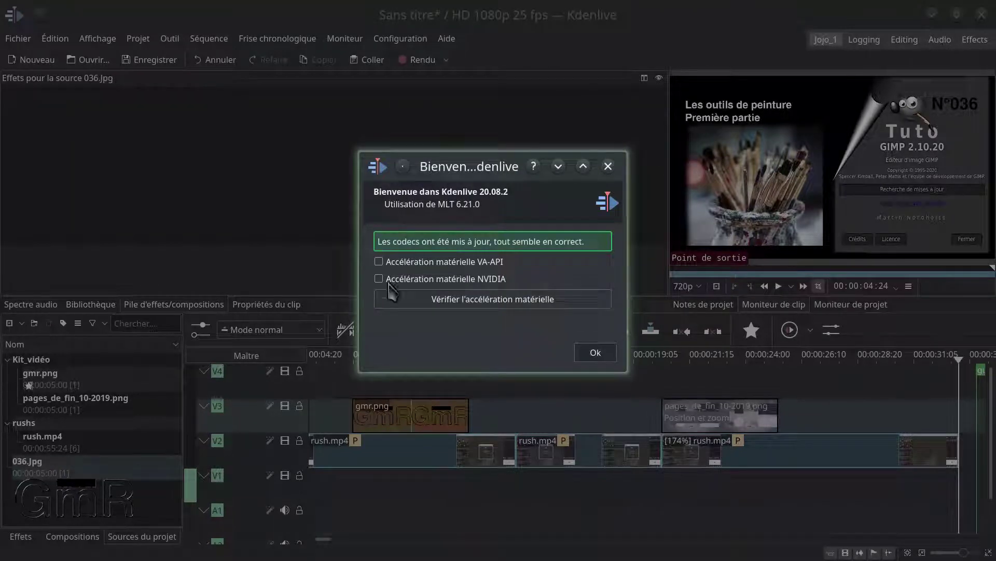
click(378, 261)
click(378, 279)
click(473, 303)
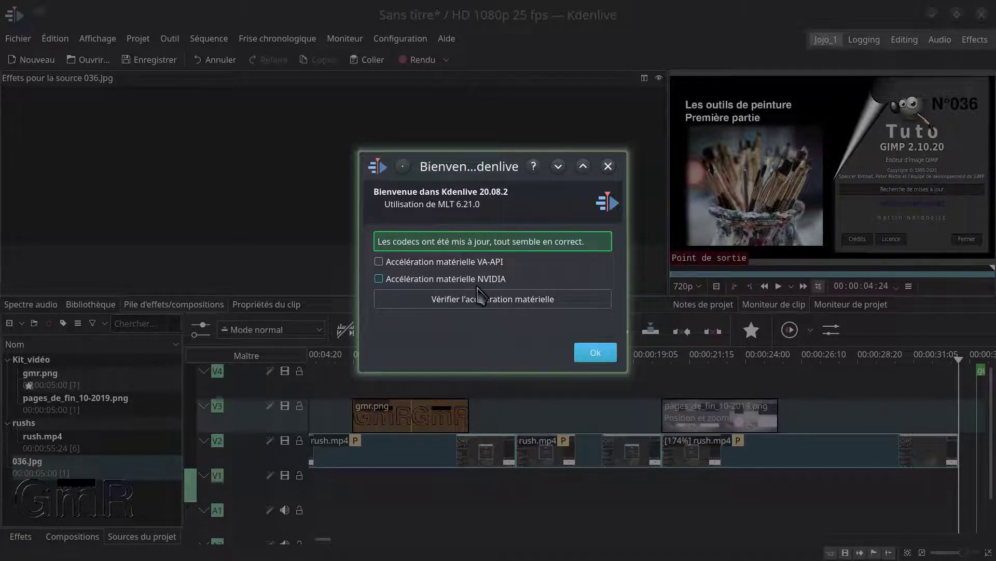
click(595, 354)
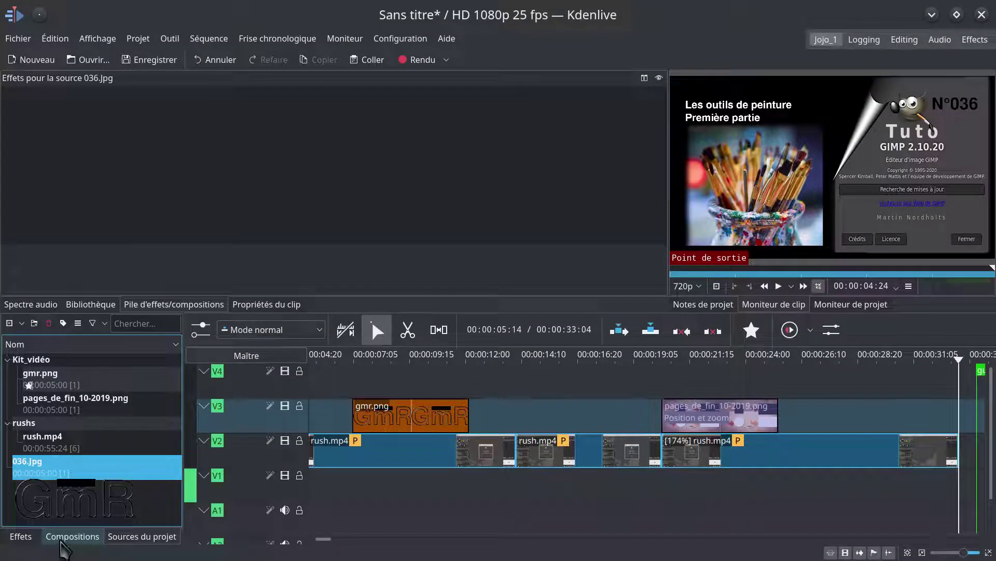
Select the timeline's master track and search the compositions and the effects for "lut"
click(253, 357)
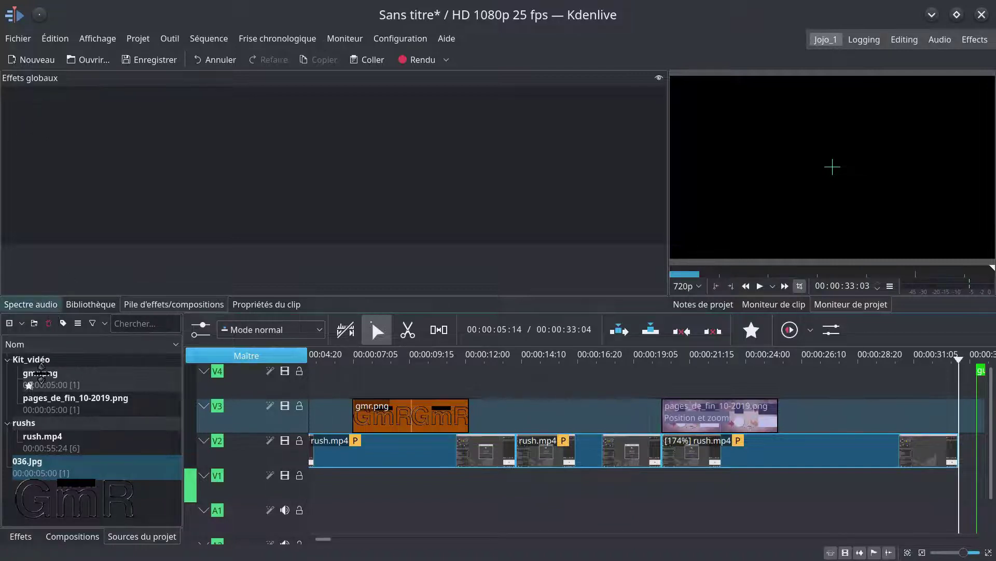
click(73, 536)
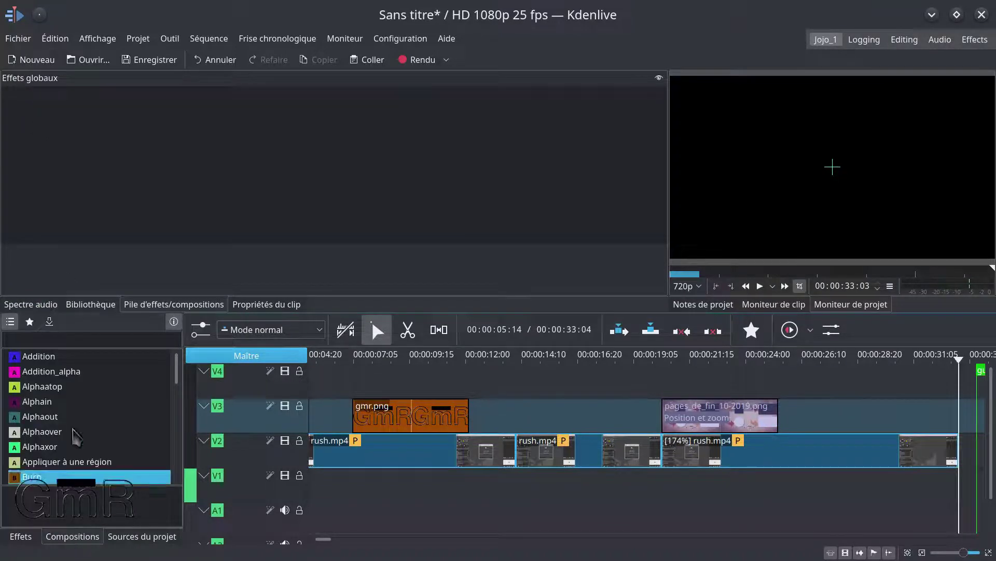
click(20, 336)
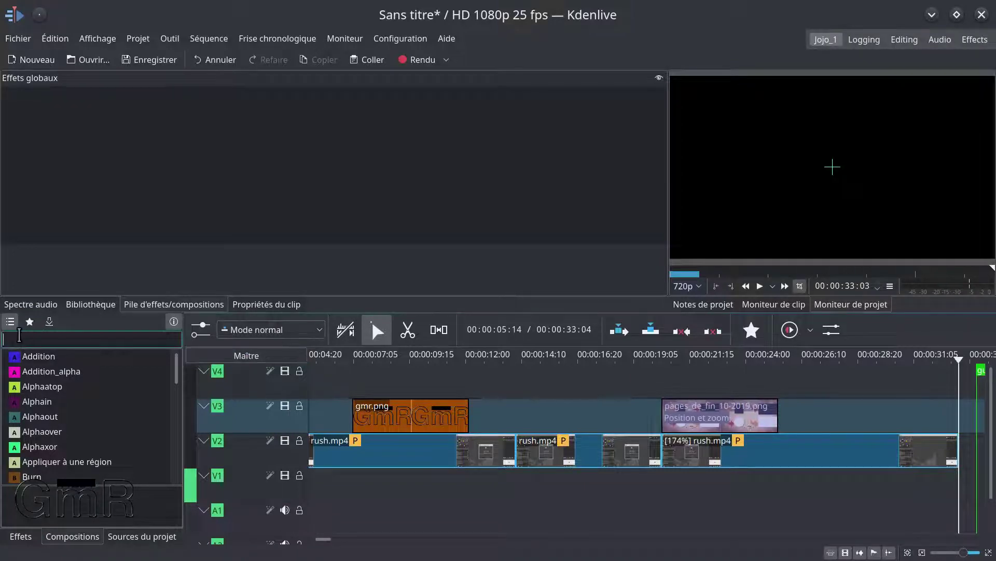
text(lut)
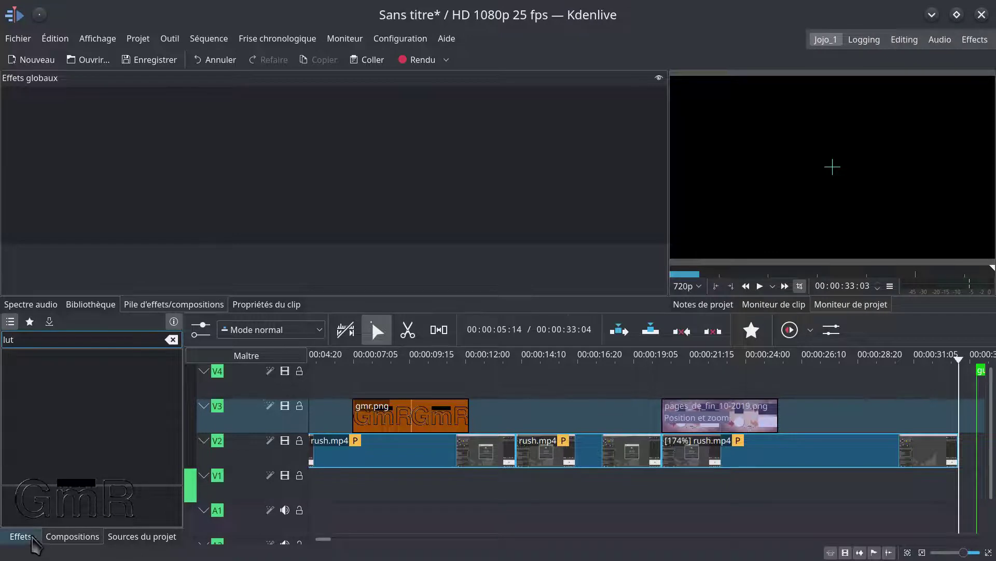
click(31, 538)
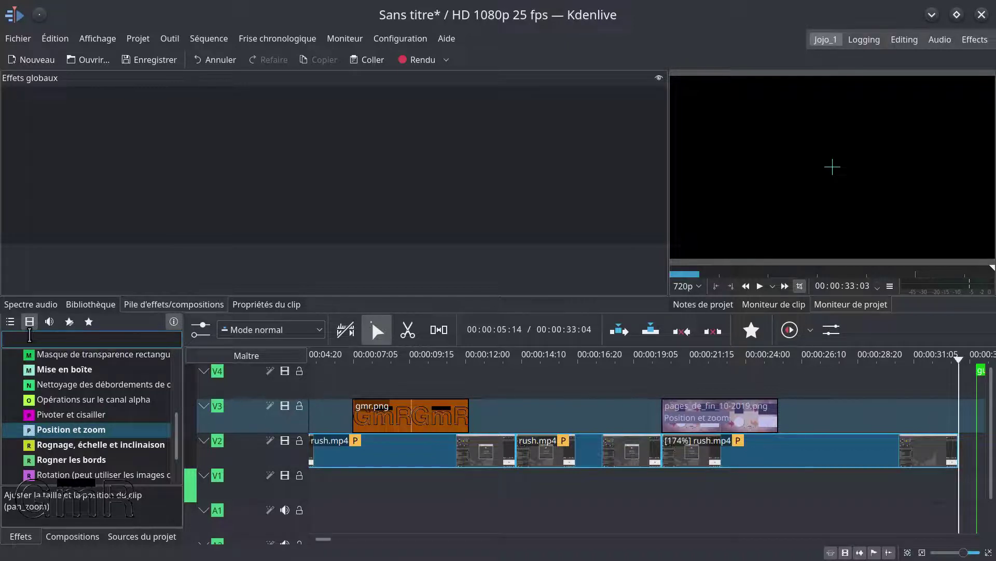
text(lut)
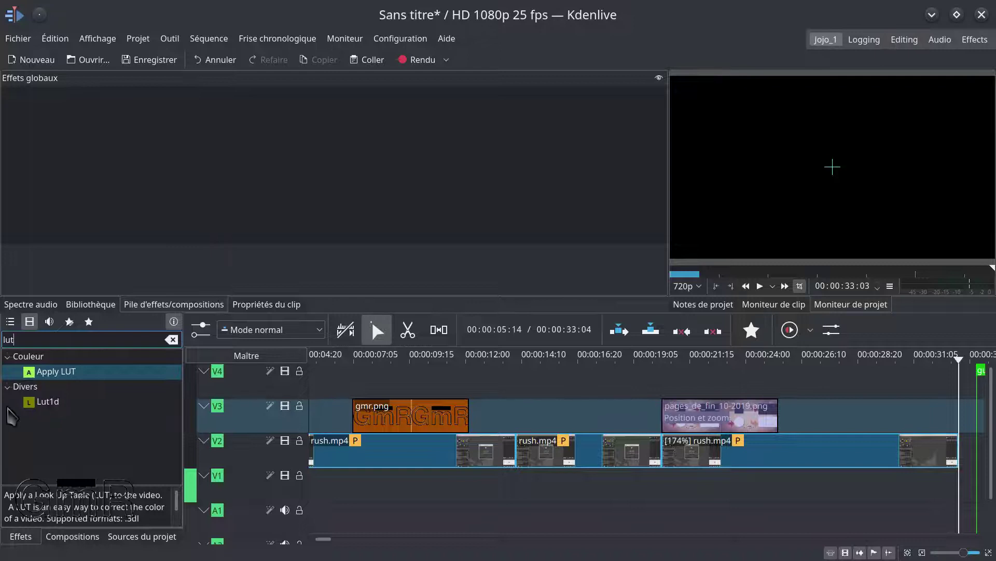
Add the Apply LUT effect to the master's global effects and compare the master's effect stack with that of track V4
click(33, 406)
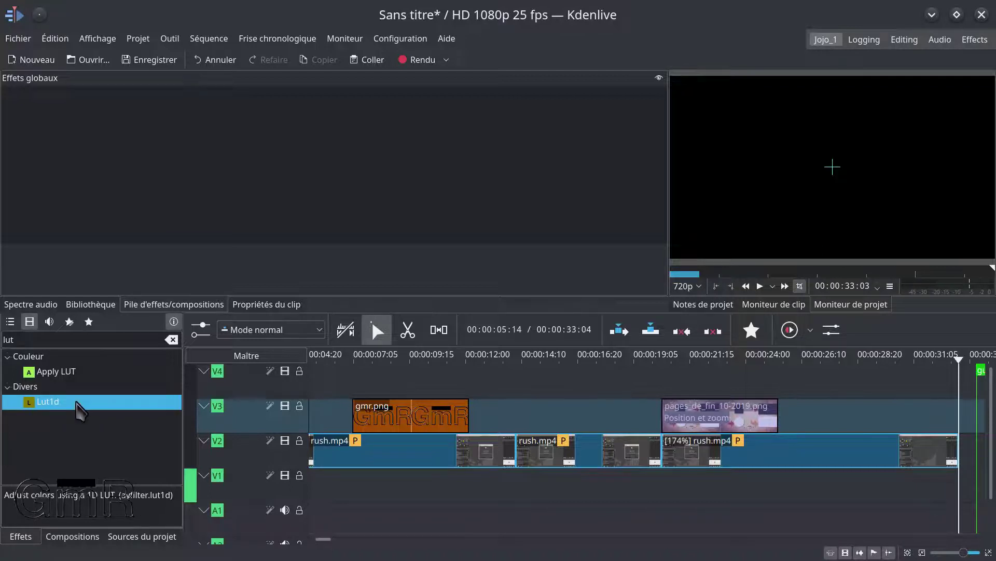
click(56, 373)
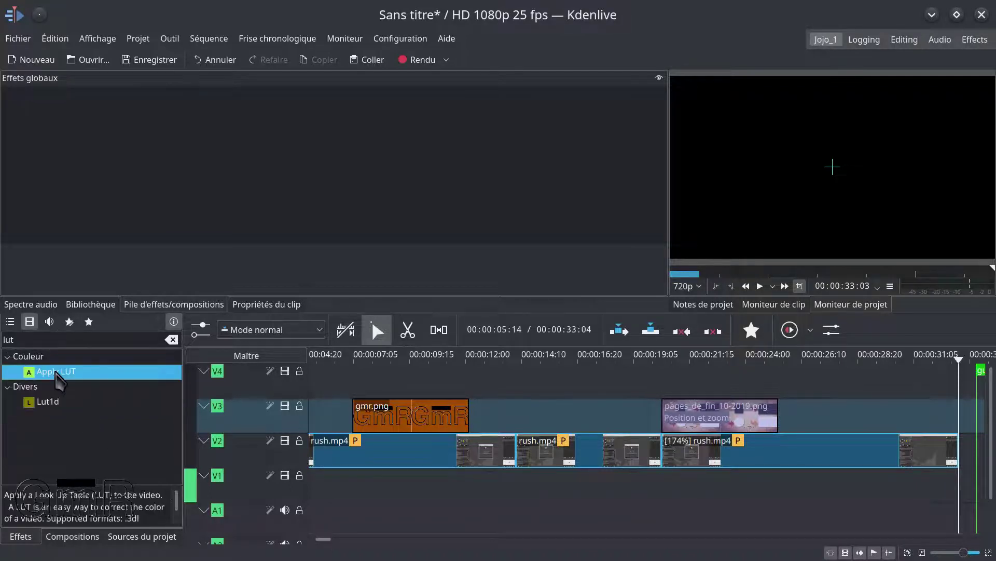
drag(58, 377, 205, 136)
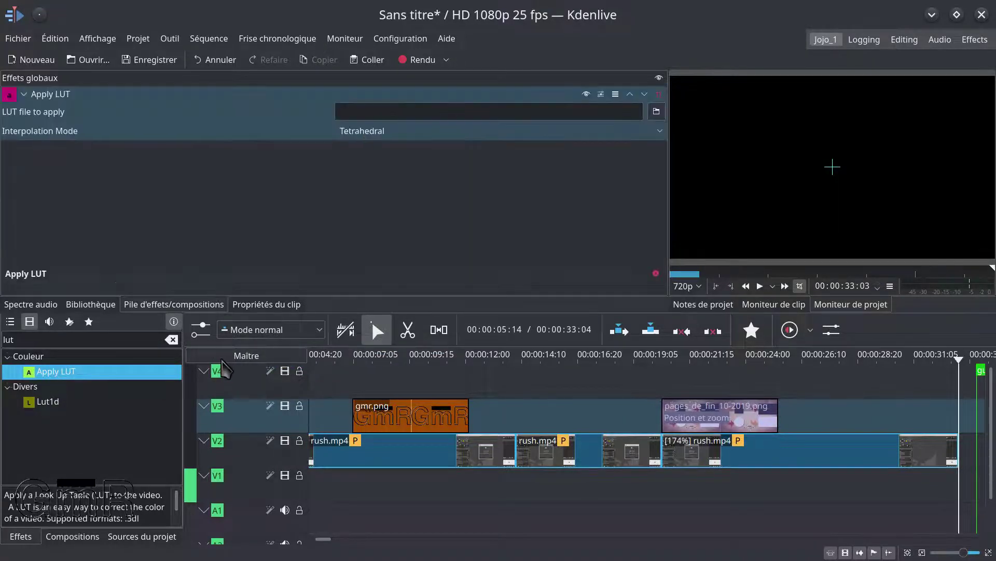
click(227, 355)
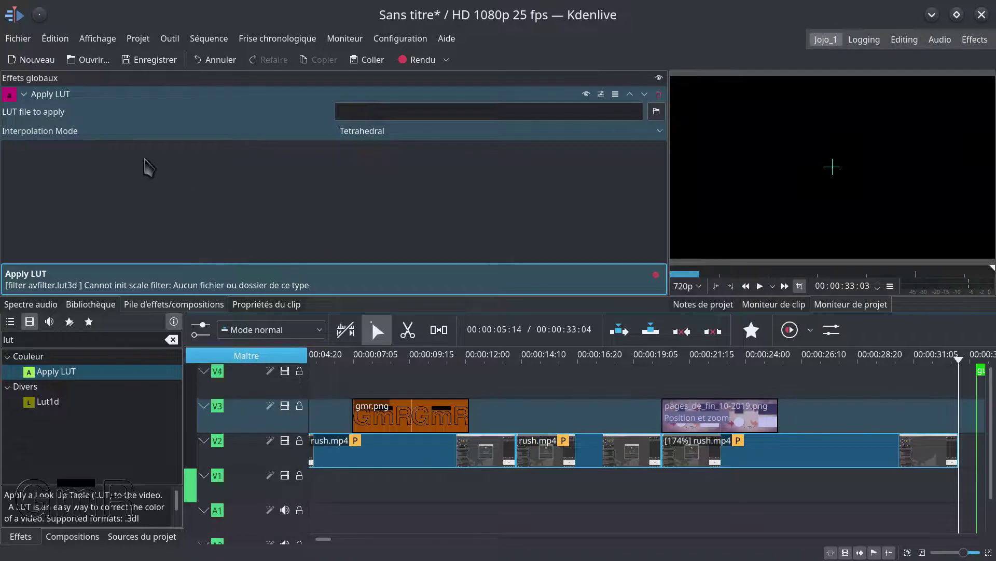
click(234, 391)
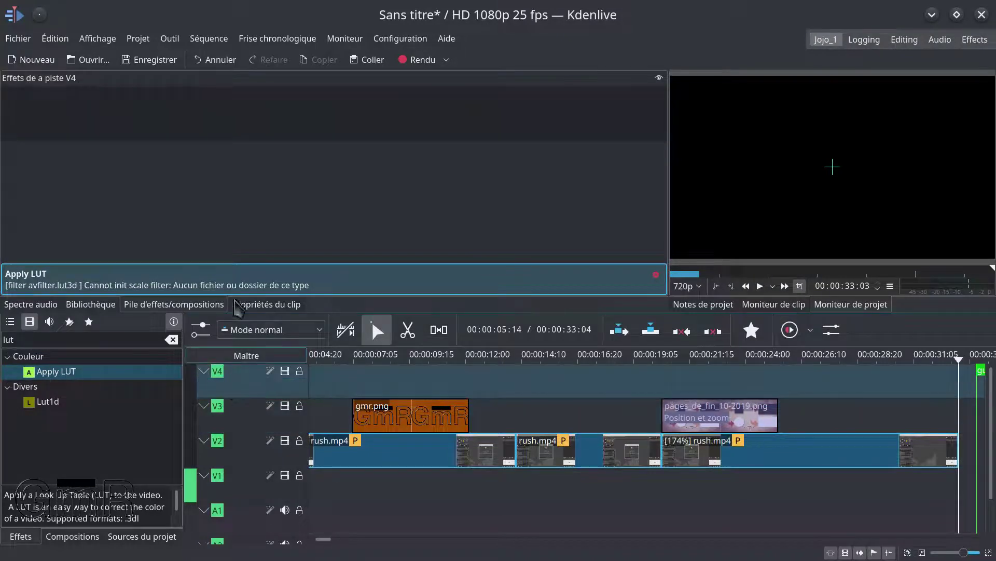
click(247, 351)
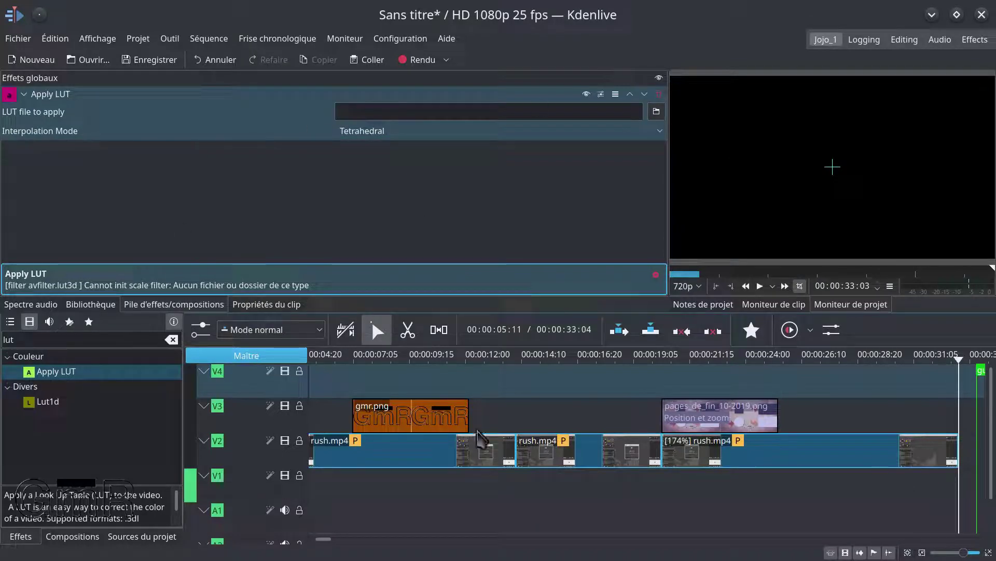
Try the LUT file Zacuto_Gratical_003.cube in the global Apply LUT effect and preview it over the pages_de_fin_10-2019.png clip
click(518, 357)
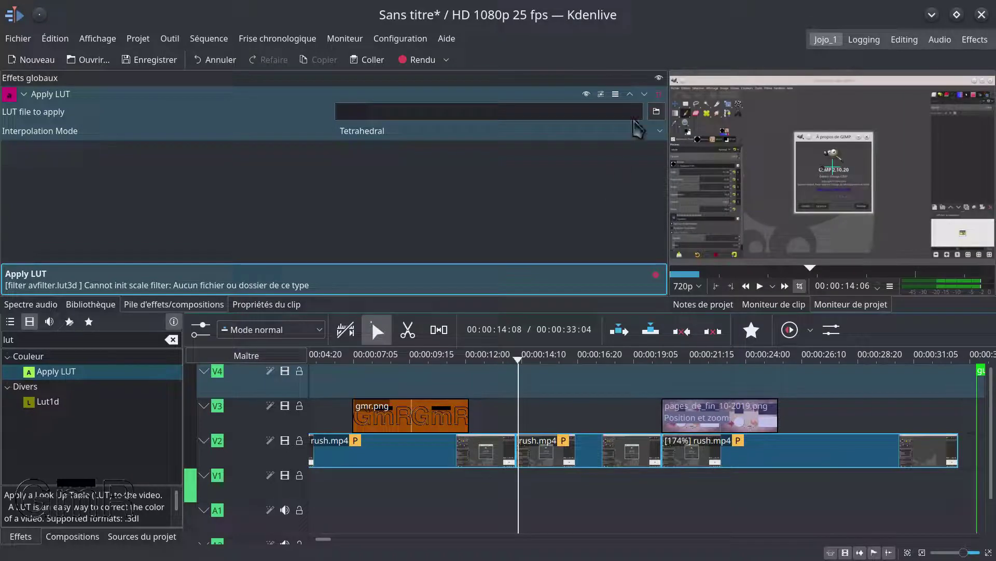
click(656, 112)
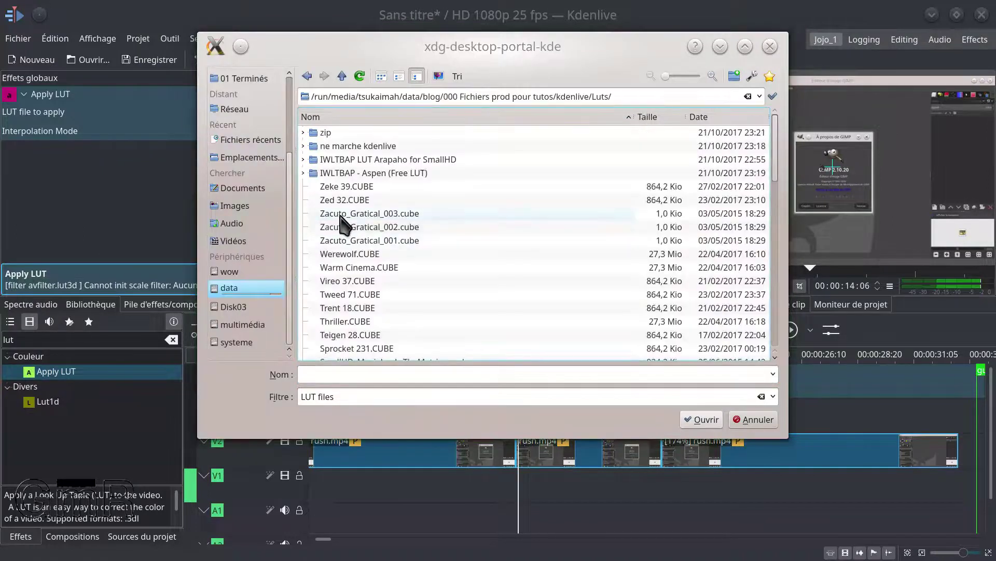
click(341, 214)
click(701, 419)
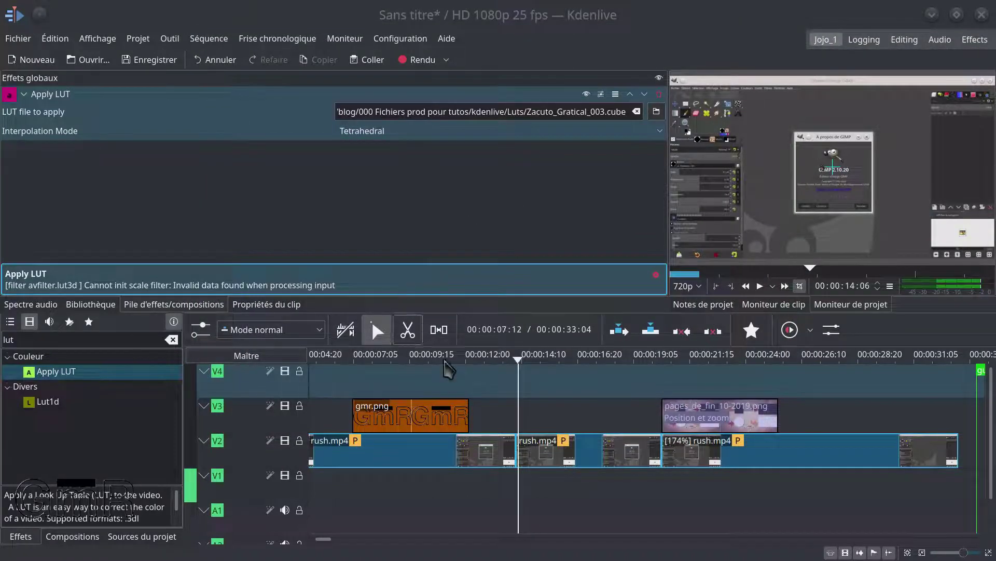
drag(695, 386, 719, 393)
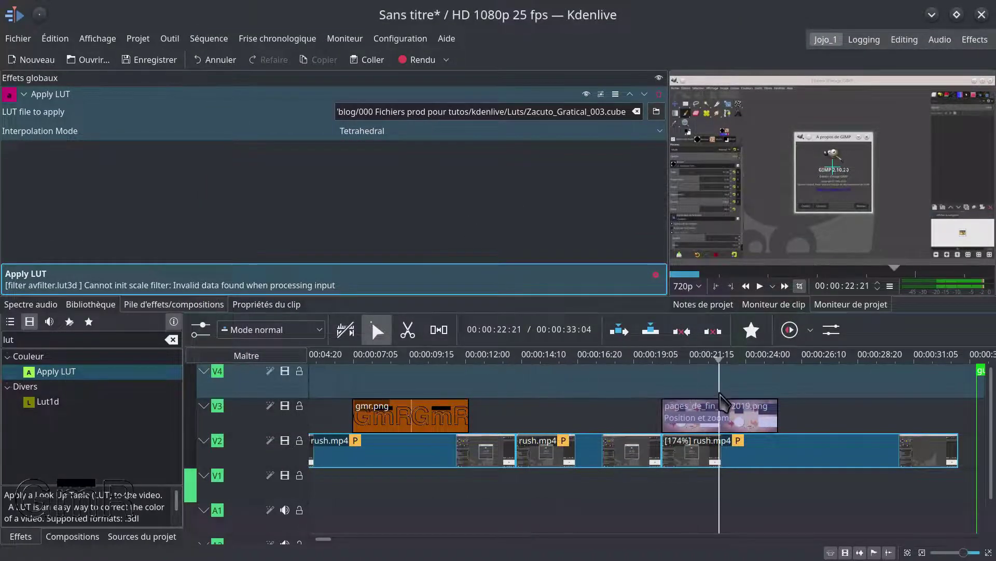
click(709, 357)
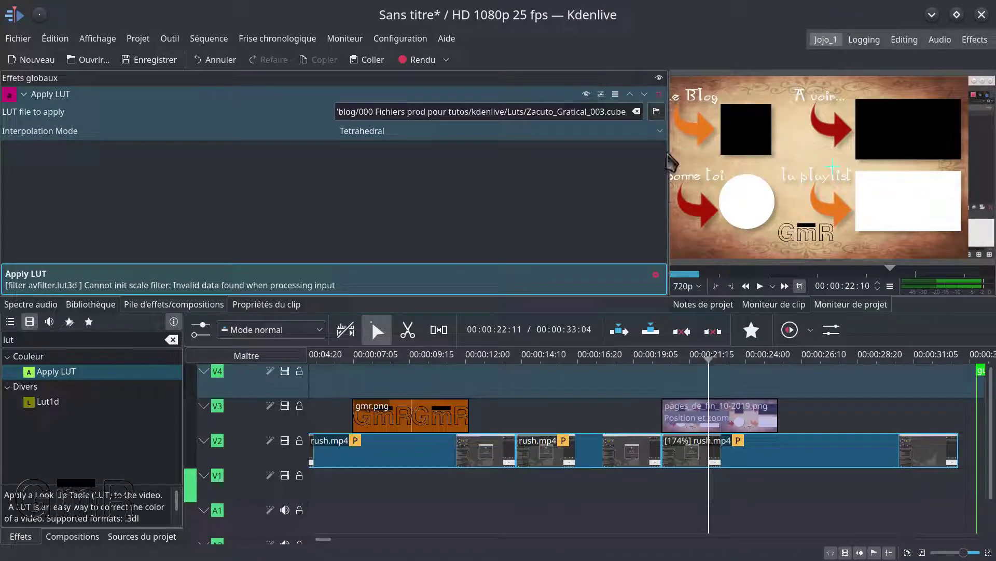
Load Tweed 71.CUBE from the Luts folder as the LUT file of the global Apply LUT effect
click(656, 113)
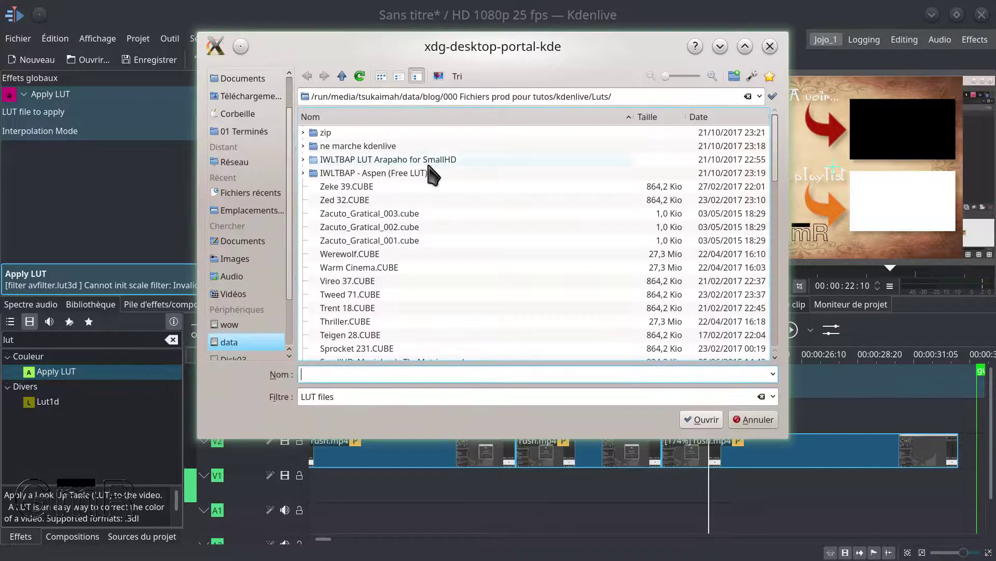
click(354, 294)
click(702, 419)
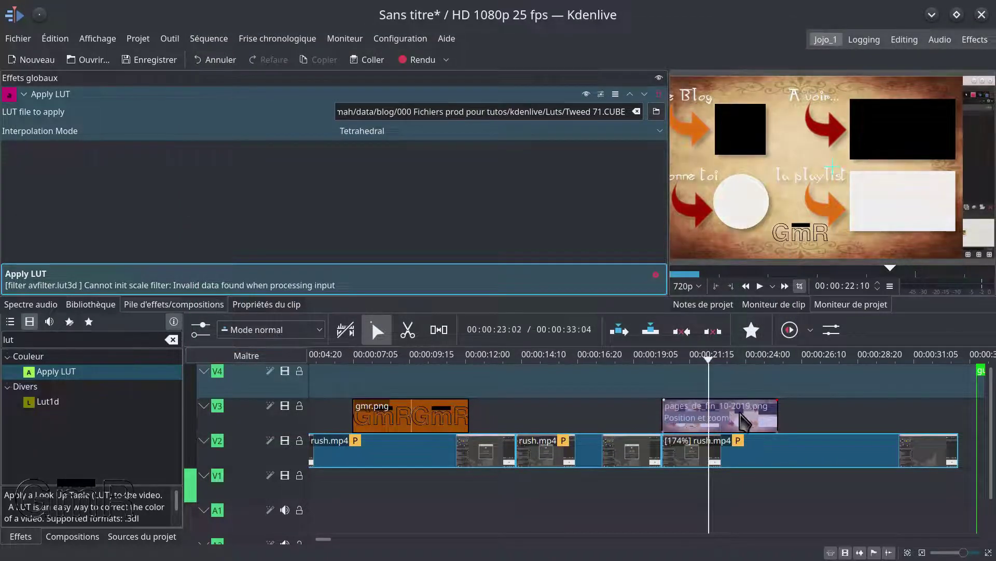
Preview the LUT at about 17 and 7 seconds in the timeline, disabling and re-enabling the effect to compare the image
click(585, 421)
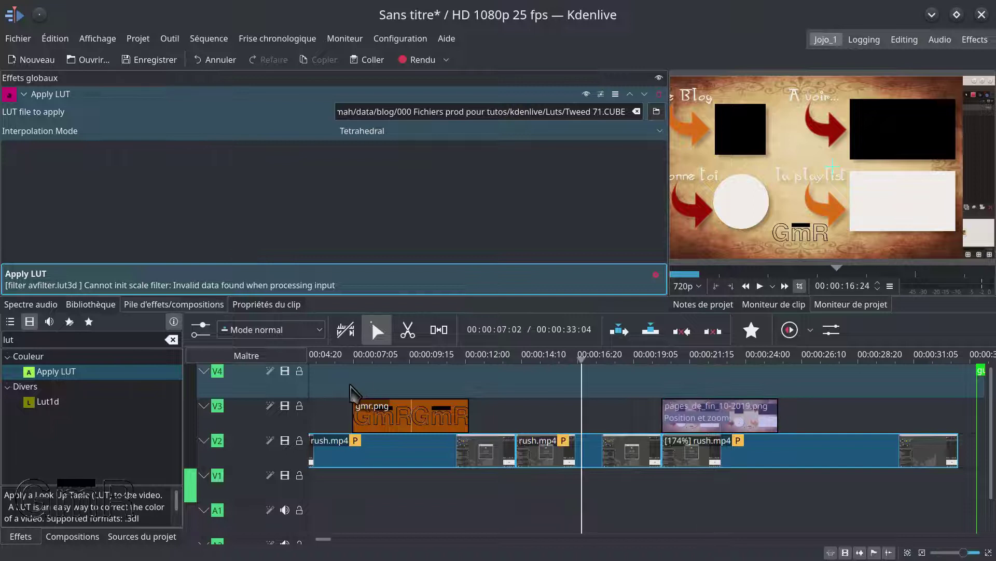
click(353, 400)
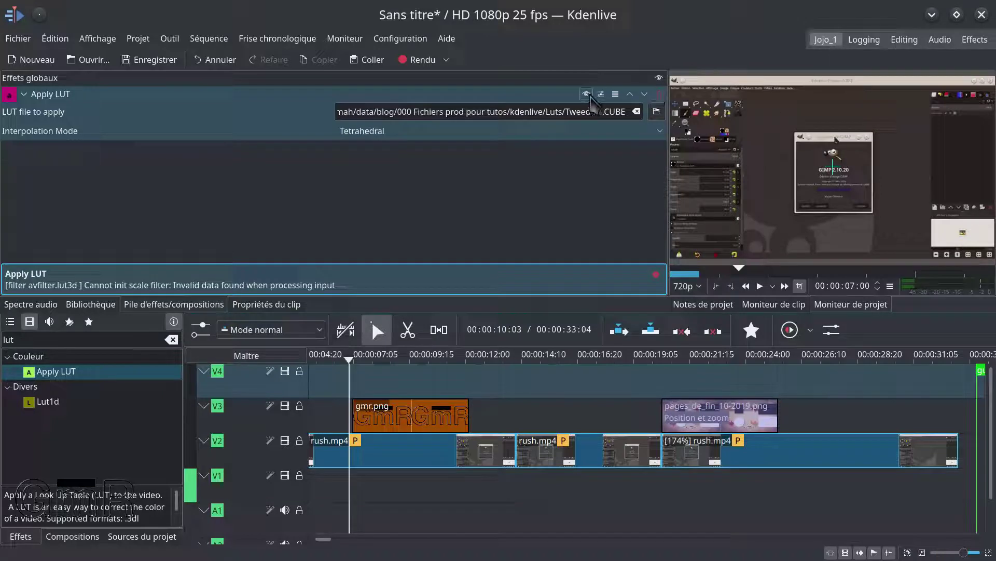
click(587, 94)
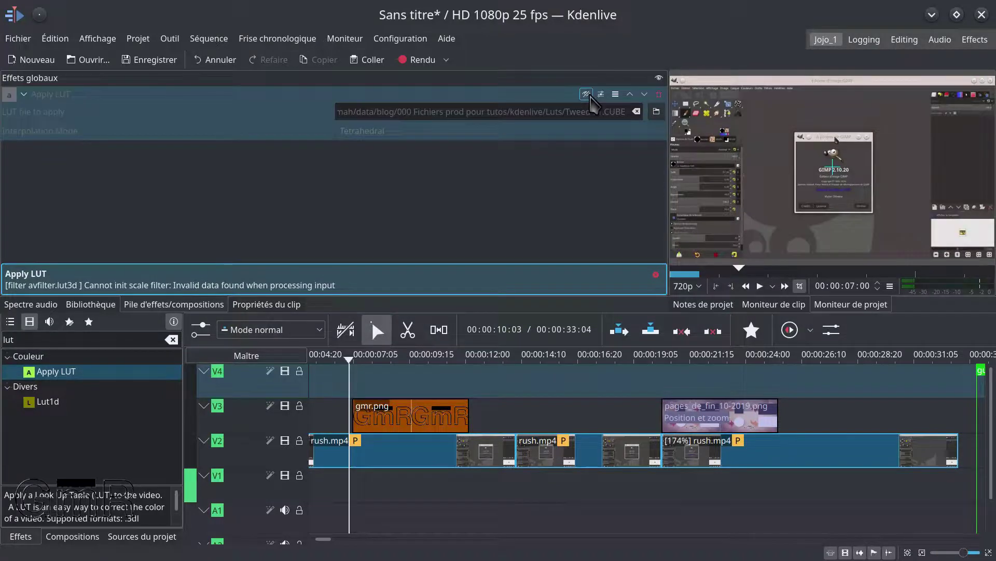
click(587, 94)
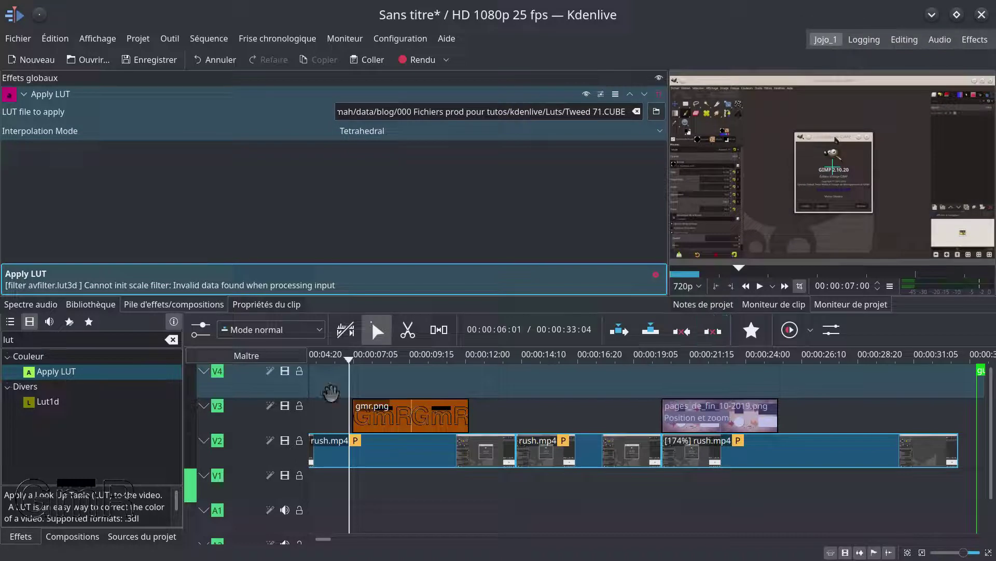